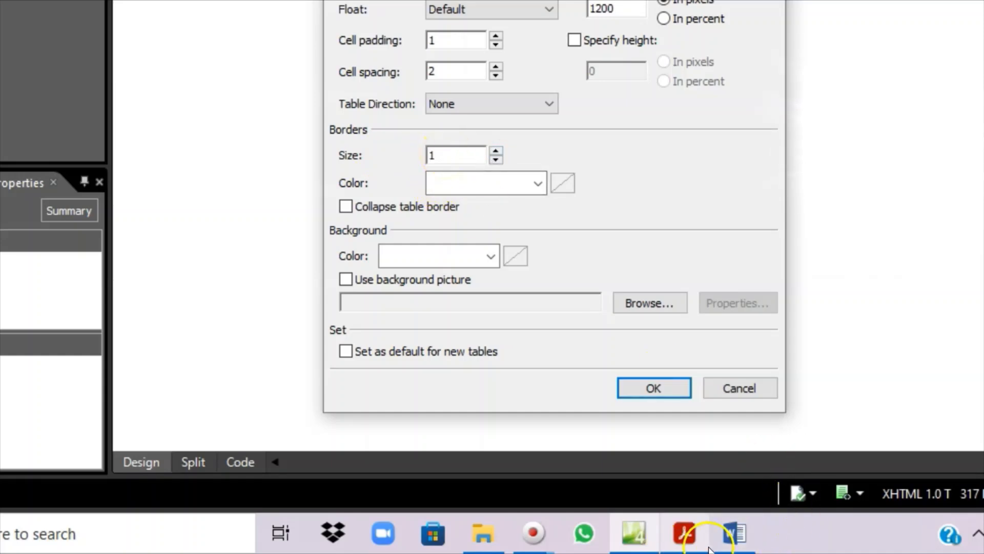
- Highlight 'width of 4 pixels' and 'gridlines must have a width of 2 pixels' in the task PDF
left_click(685, 533)
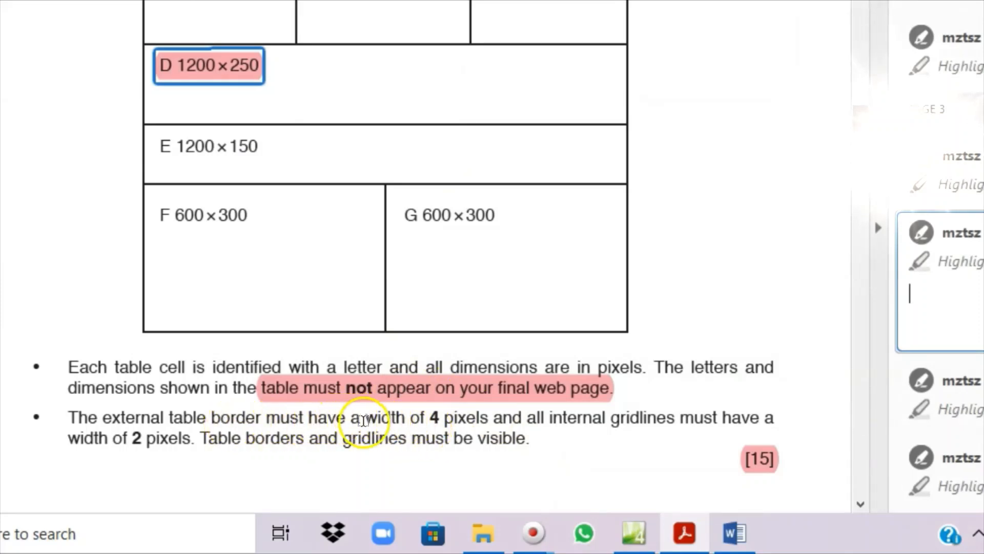
left_click_drag(361, 417, 492, 418)
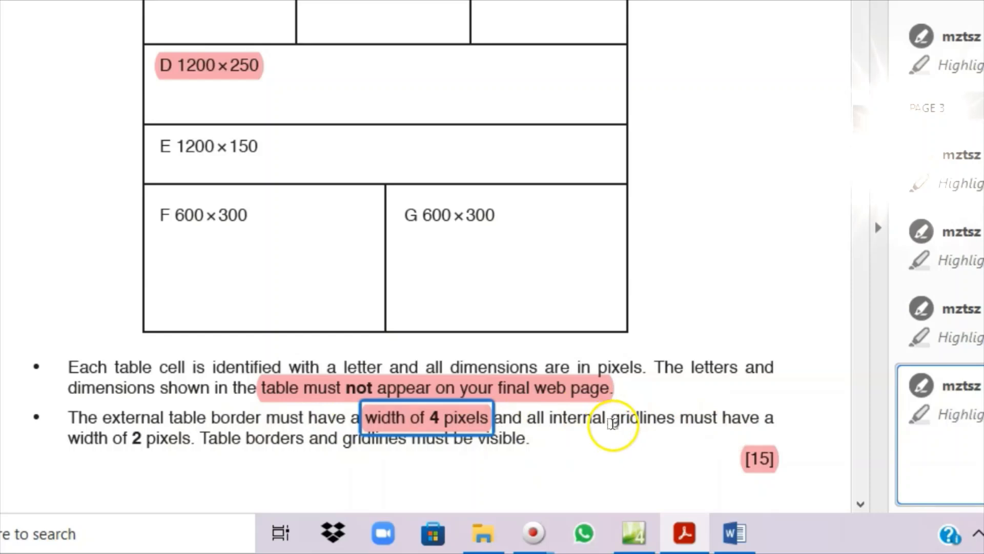
left_click_drag(611, 425, 195, 442)
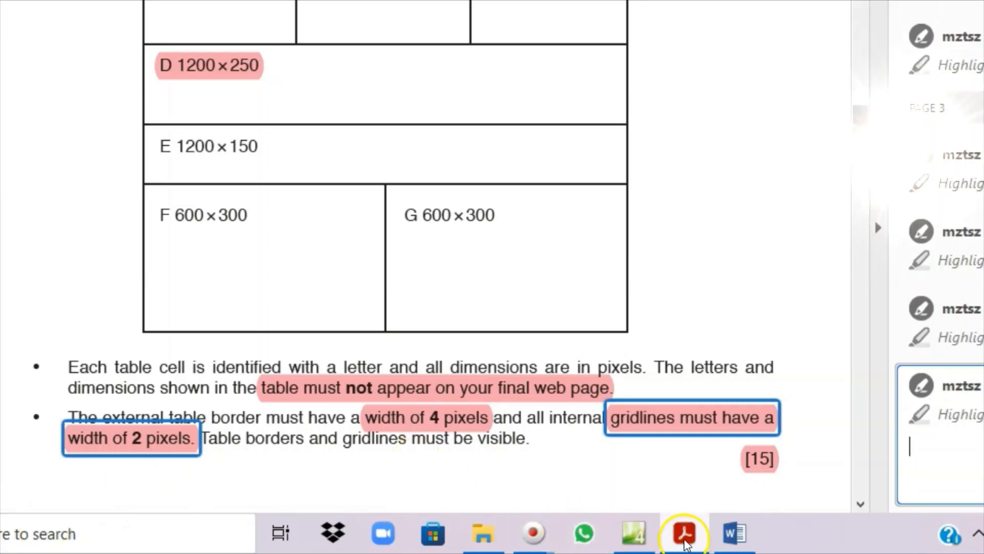
mouse_move(679, 543)
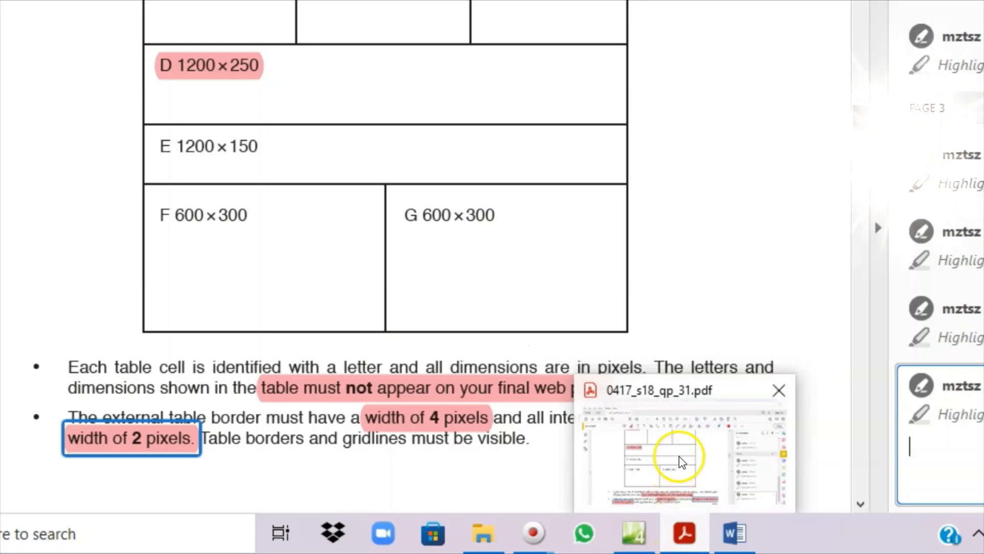
- Back in Expression Web, accept the table settings with 1200 px width and cell spacing 2
left_click(682, 535)
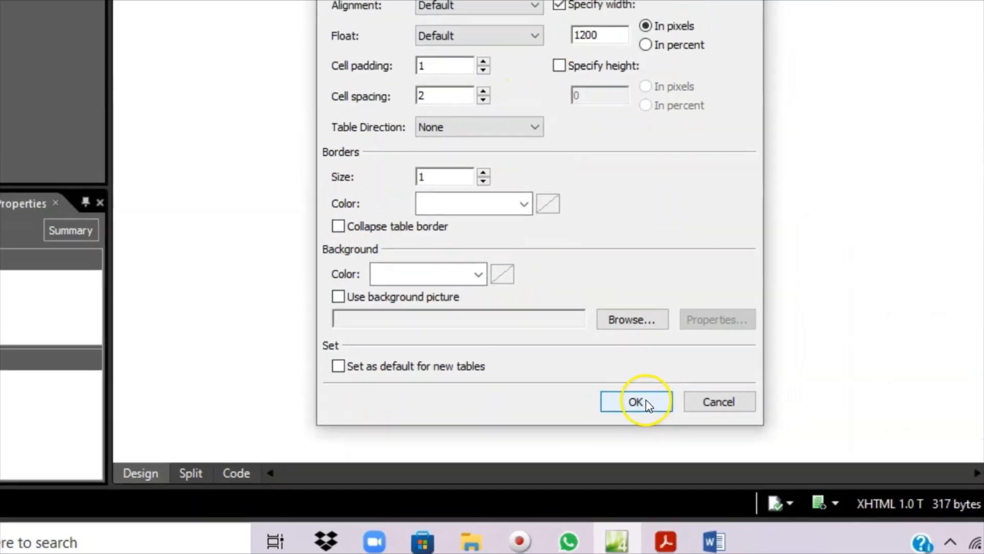
left_click(653, 388)
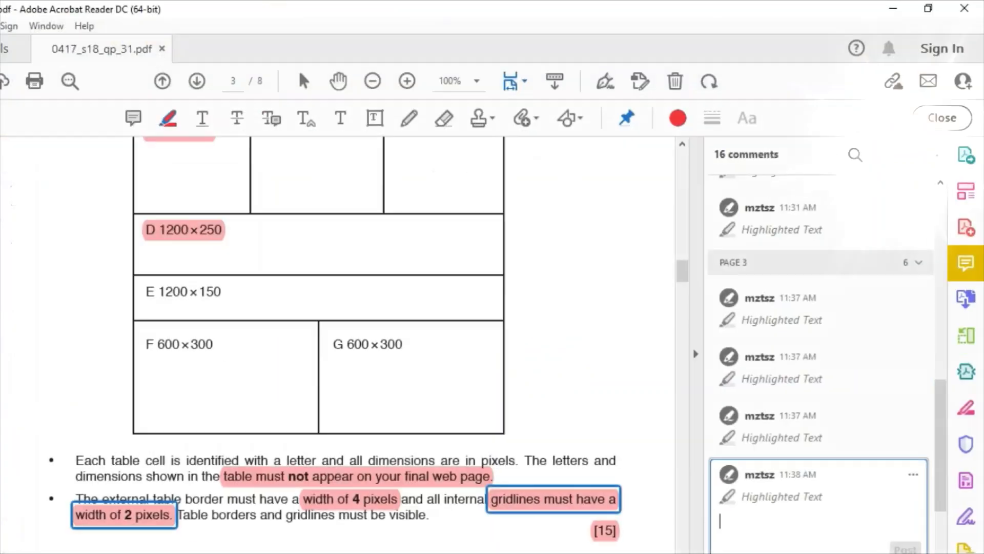
- Review the task sheet's table diagram and questions 2–4, then minimize Acrobat
scroll(281, 329, "up", 1)
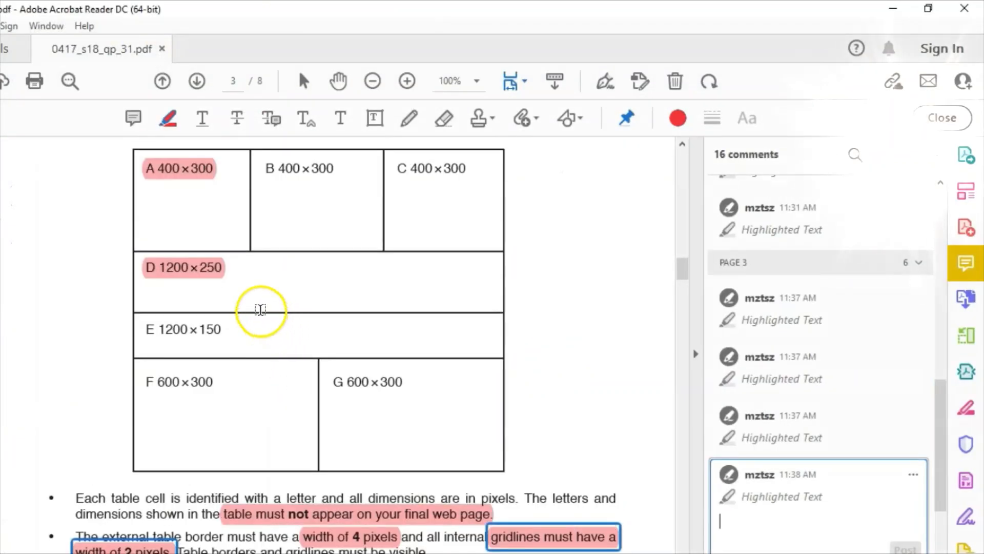
scroll(259, 308, "up", 1)
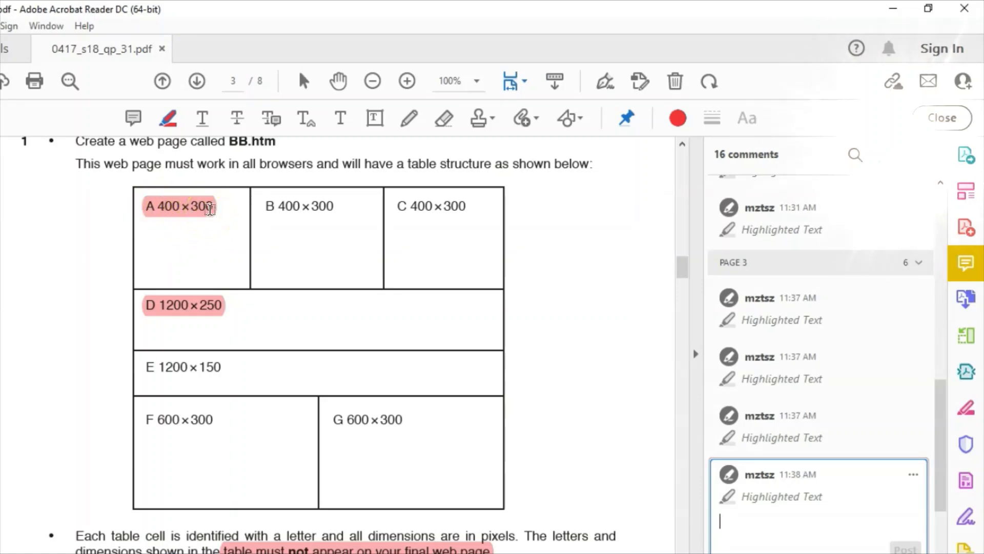
scroll(317, 344, "down", 6)
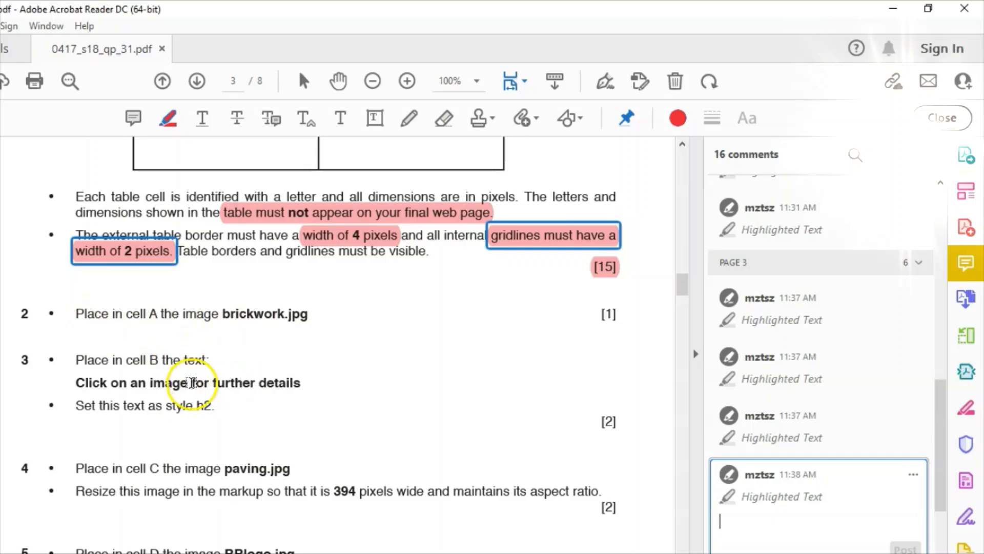
left_click(512, 552)
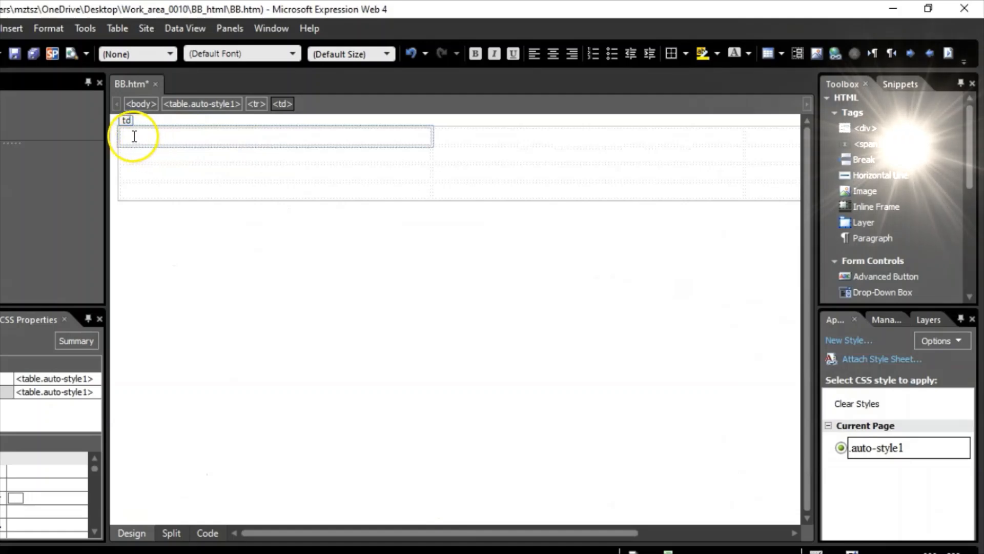
- Give the first table cell a fixed width of 400 px and height of 300 px
right_click(160, 143)
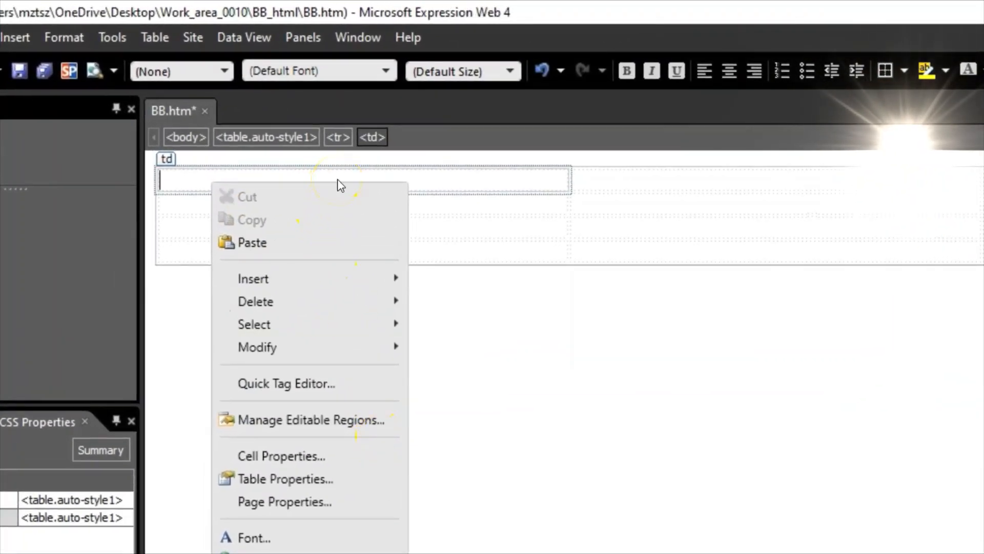
left_click(287, 455)
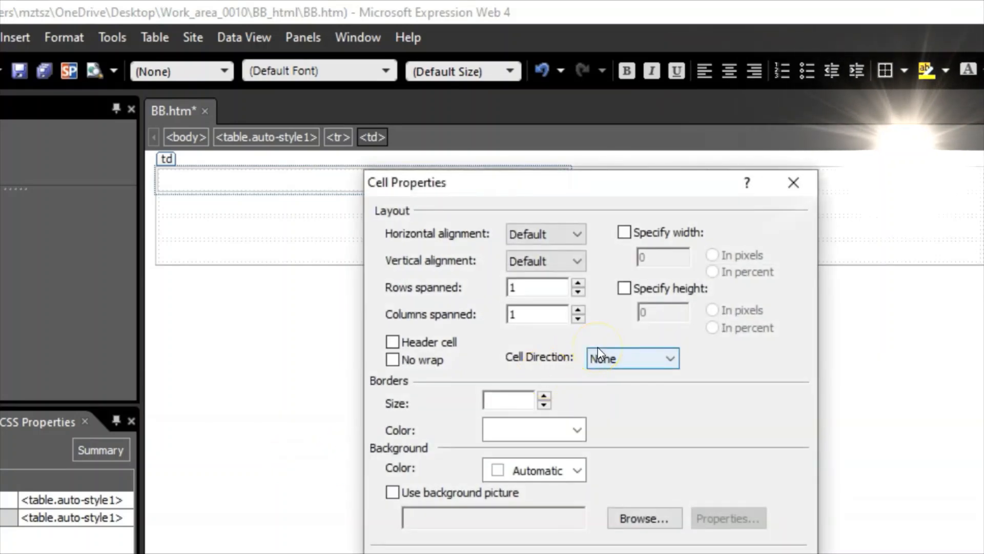
left_click(625, 233)
key("alt+Tab")
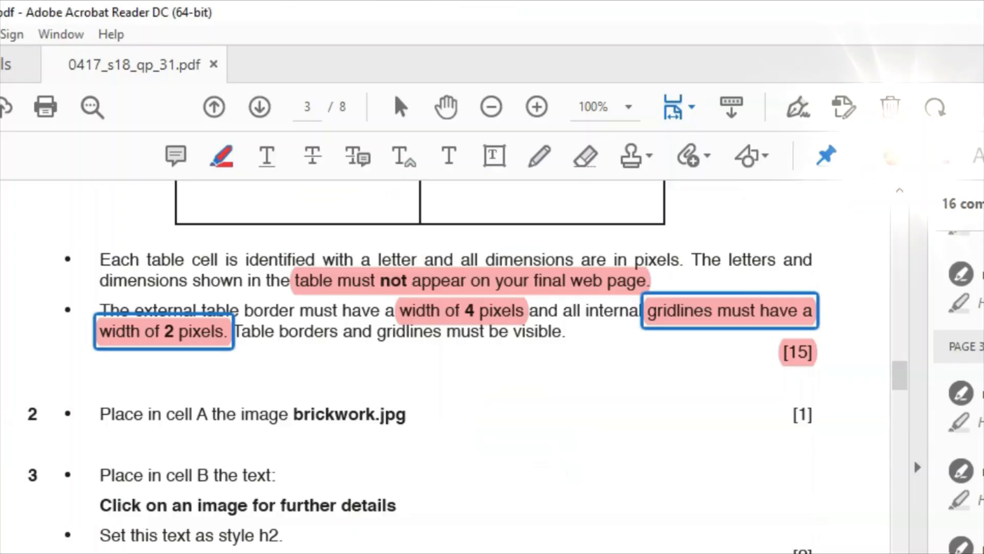
scroll(505, 498, "up", 9)
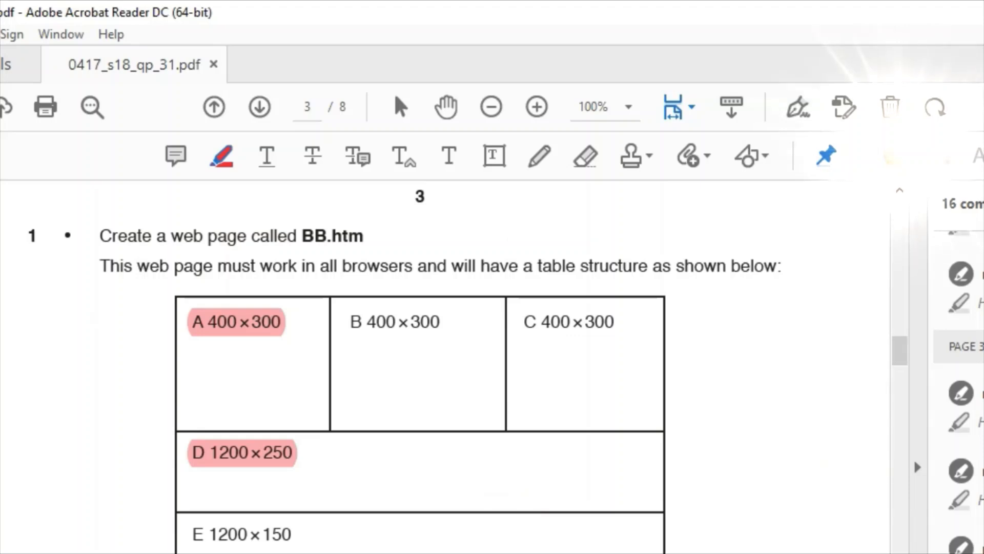
key("alt+Tab")
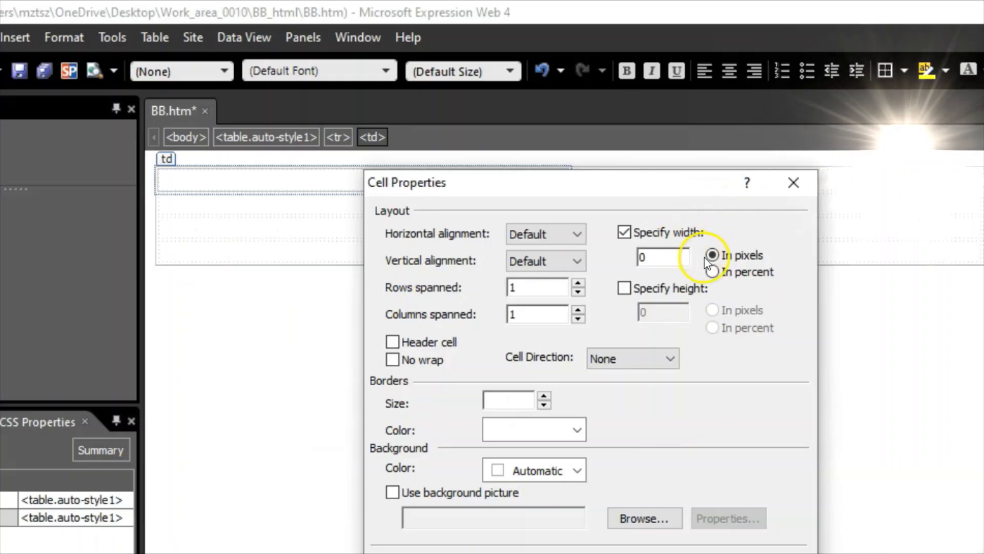
left_click_drag(667, 258, 619, 259)
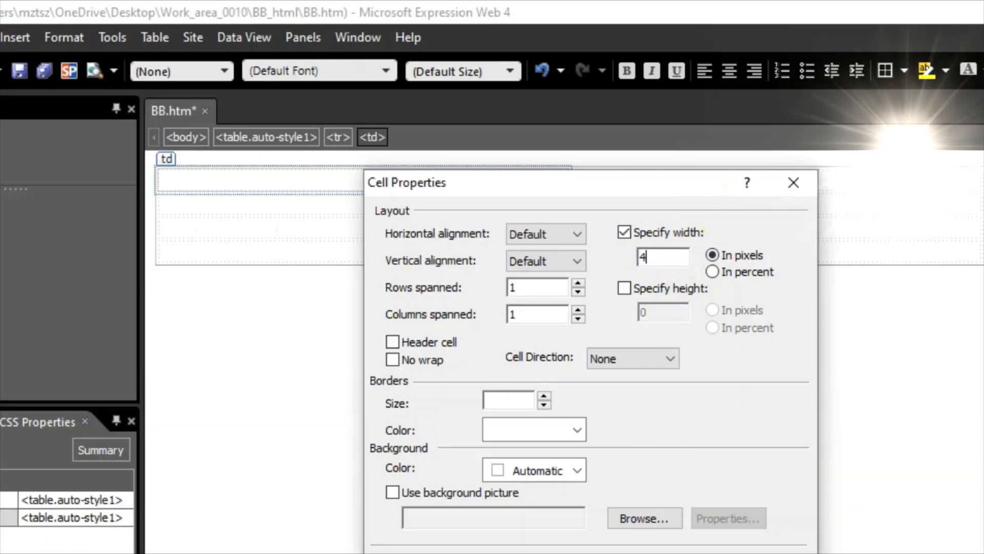
type("400")
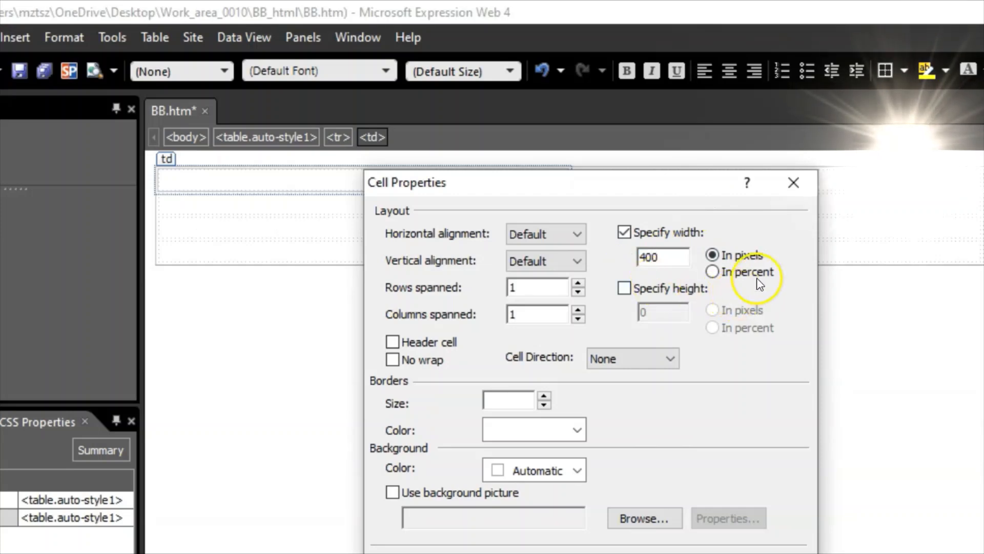
left_click(629, 290)
left_click_drag(670, 309, 630, 313)
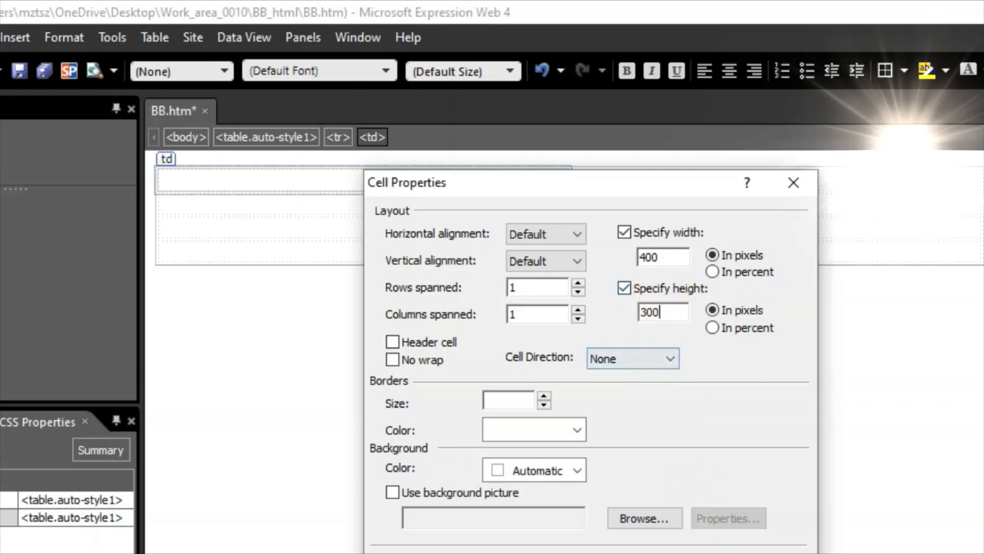
key("alt+a")
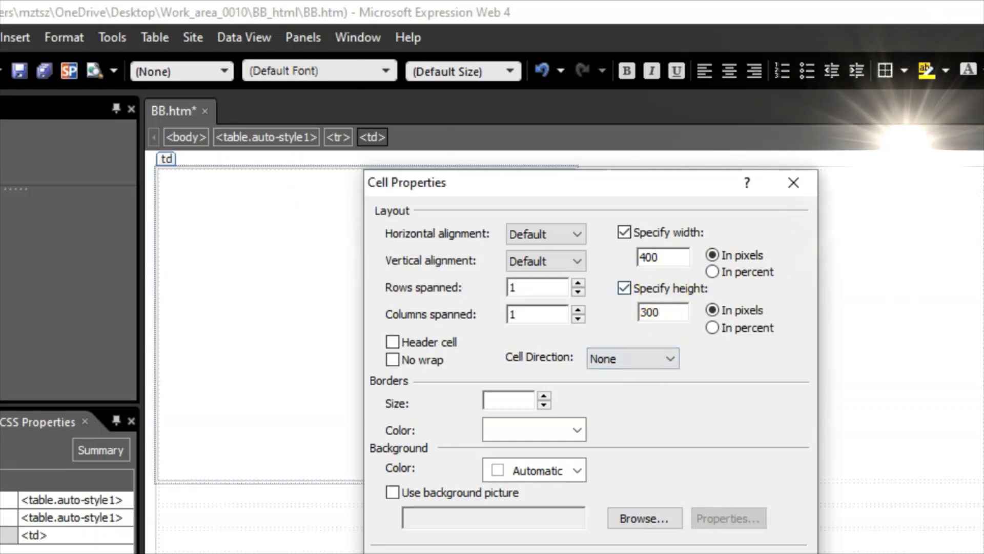
key("Return")
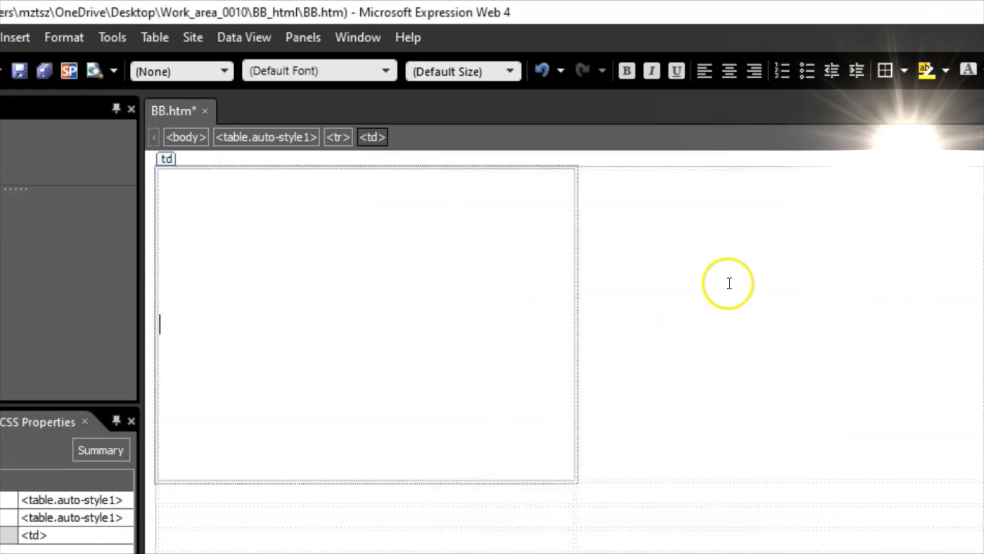
- Give the second top-row cell a fixed 400 px width and a fixed height
left_click(708, 267)
right_click(648, 269)
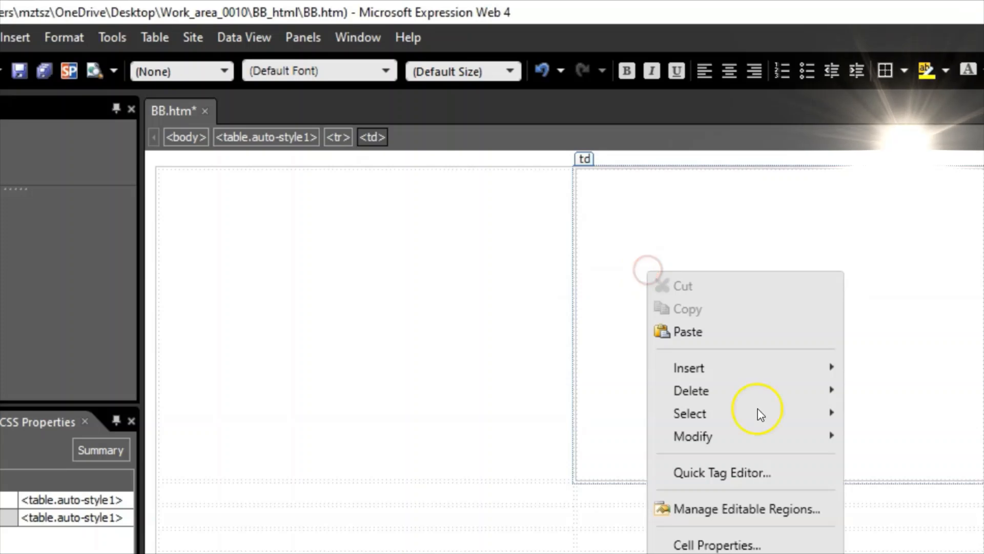
left_click(720, 547)
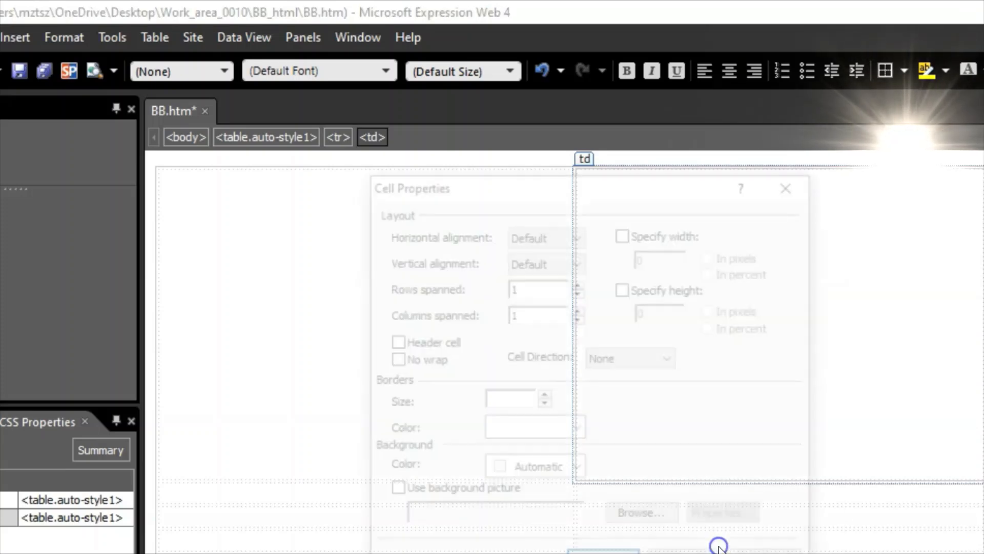
left_click(624, 232)
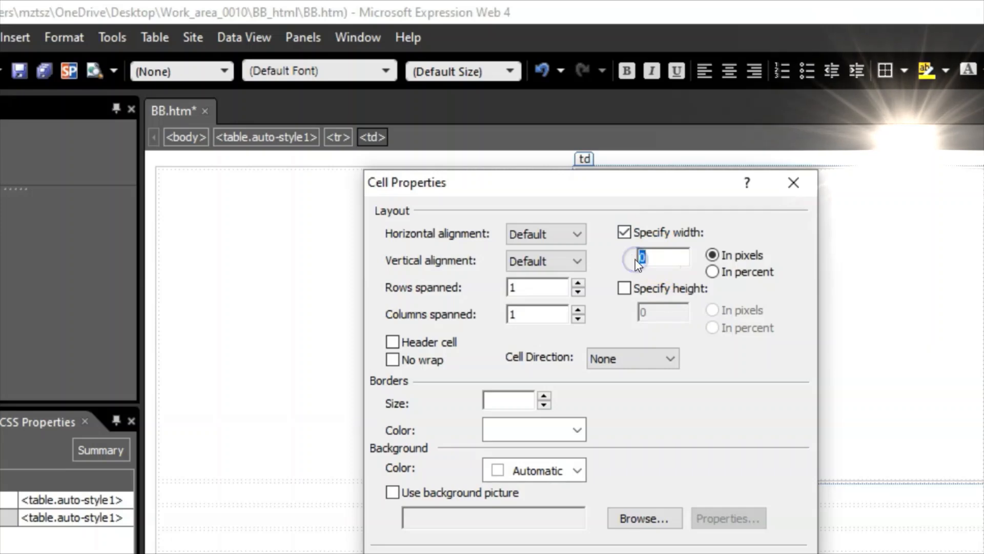
left_click(624, 288)
double_click(630, 312)
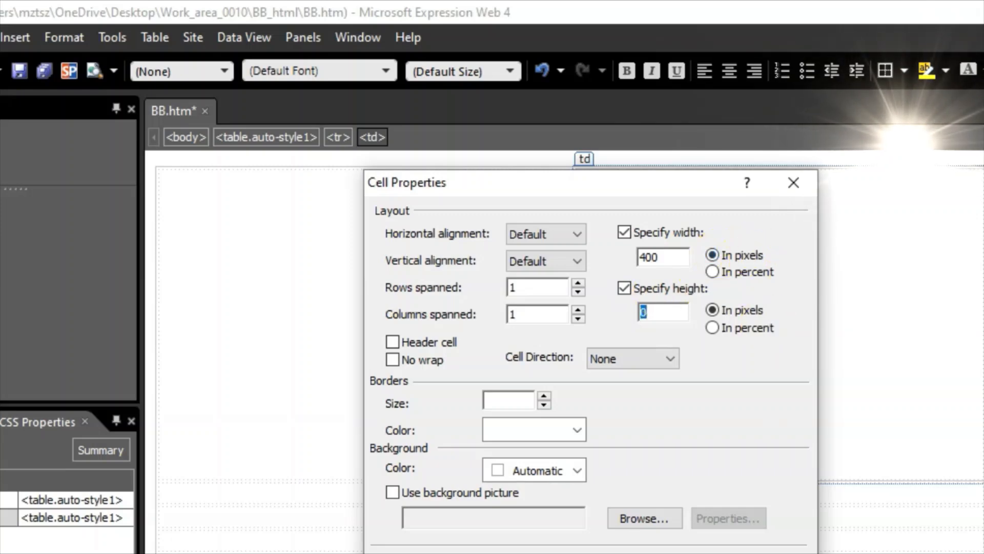
left_click(687, 553)
- Select both top-row cells and clear their shared width setting
left_click_drag(347, 358, 982, 361)
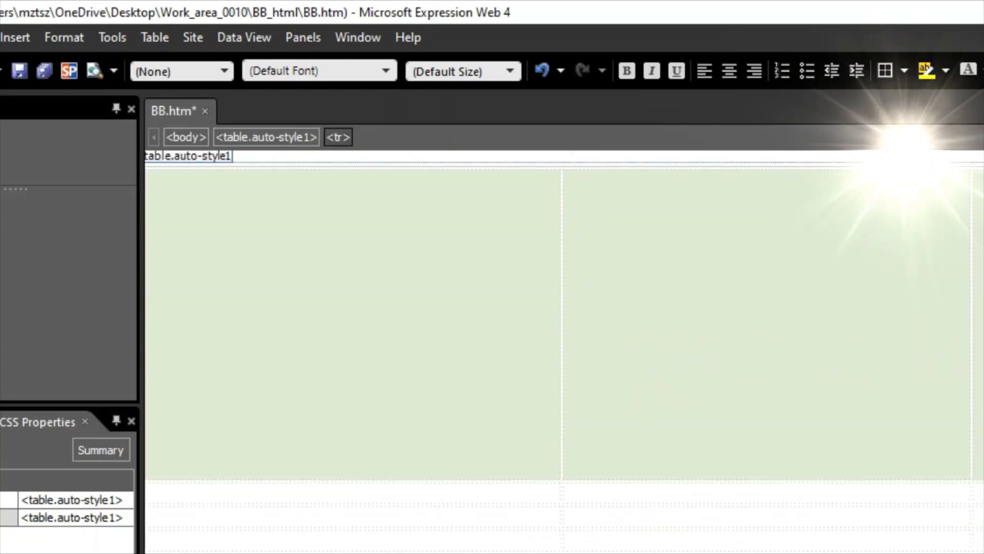
scroll(564, 323, "right", 2)
scroll(564, 324, "left", 2)
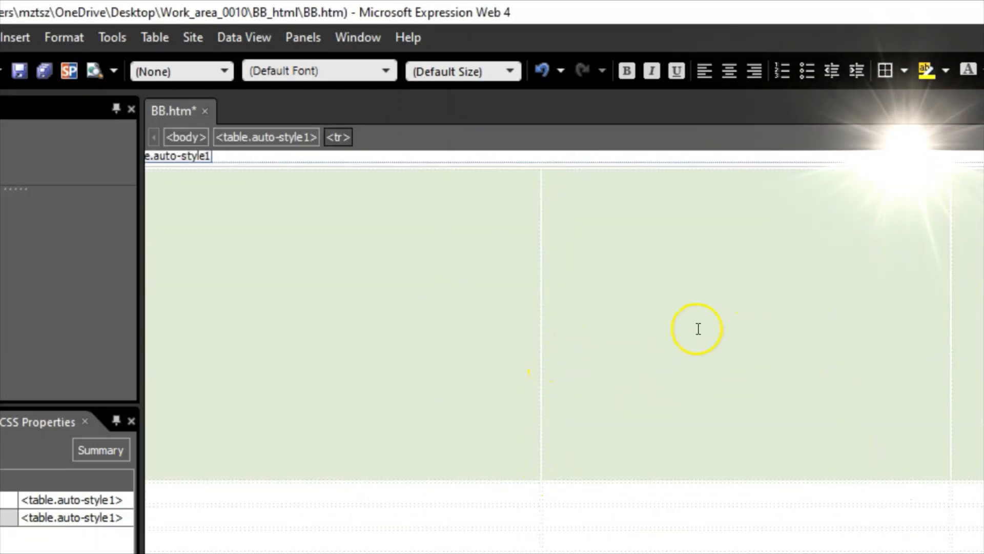
right_click(635, 296)
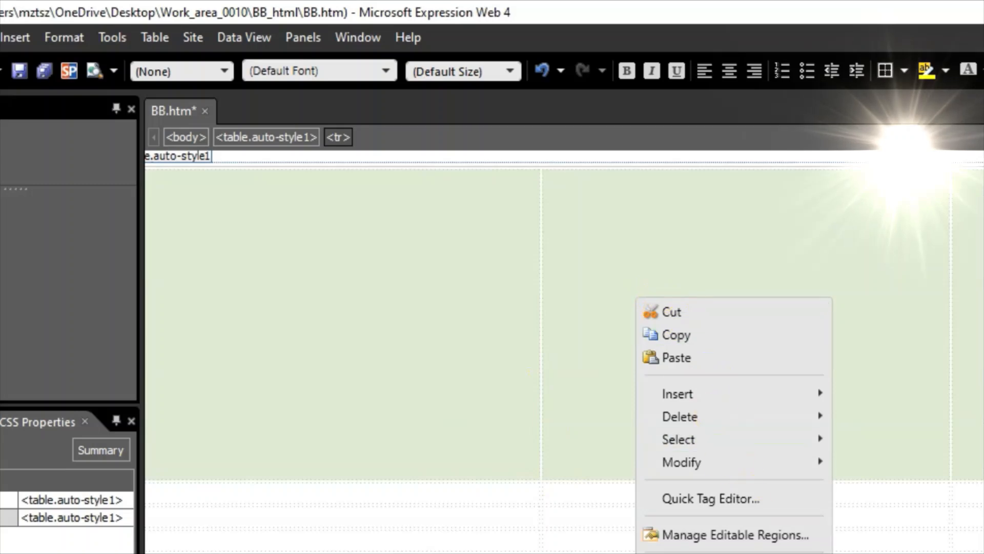
key("Escape")
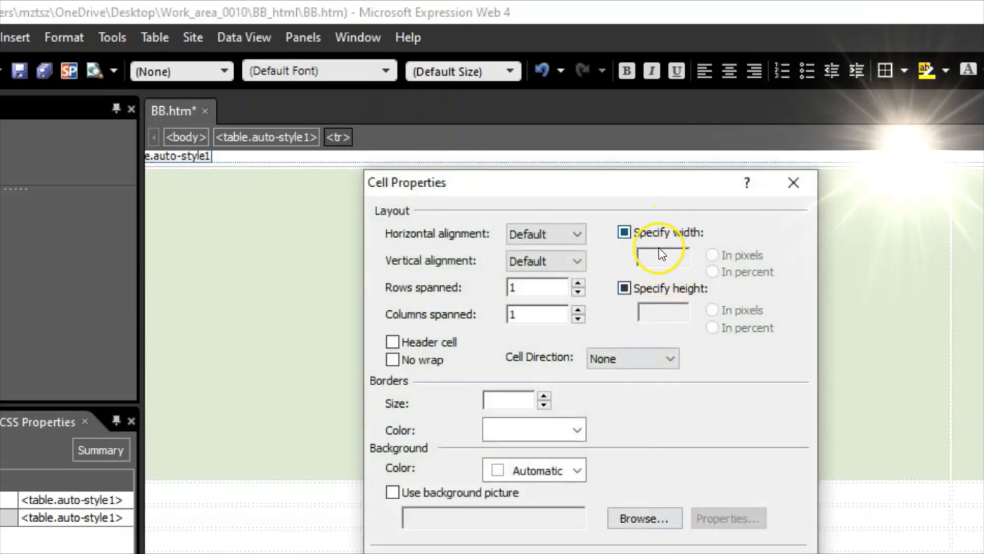
left_click(655, 256)
left_click(636, 237)
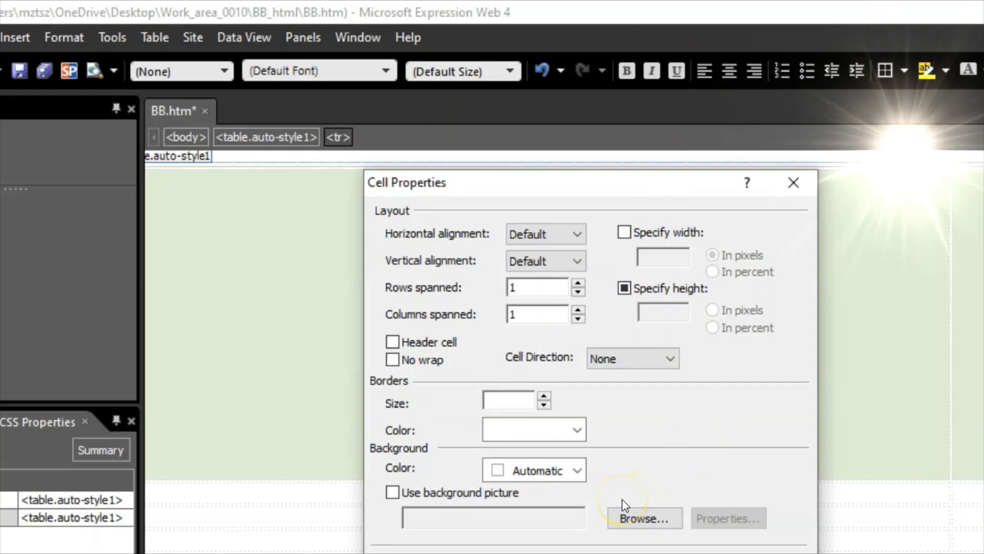
left_click(625, 553)
left_click(845, 404)
left_click(958, 336)
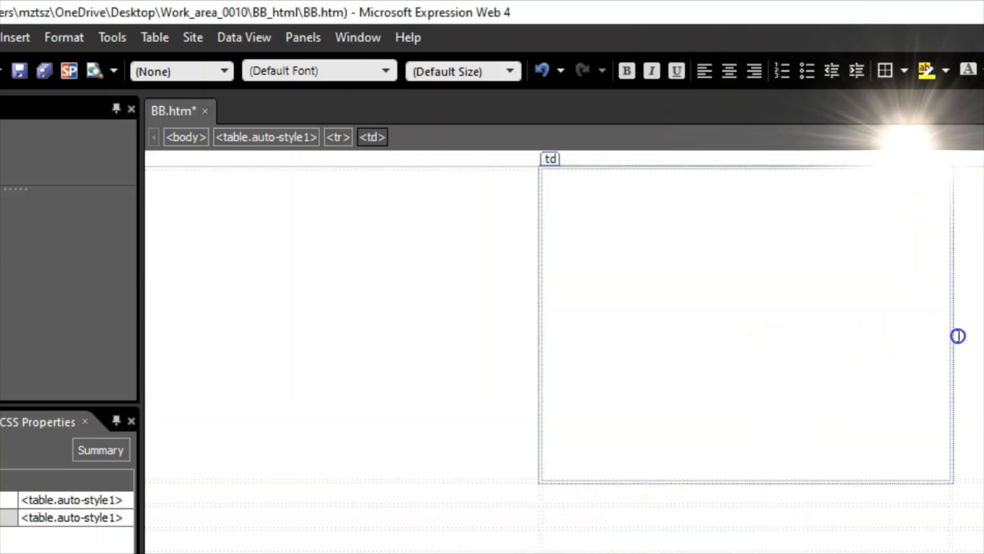
left_click_drag(958, 335, 983, 338)
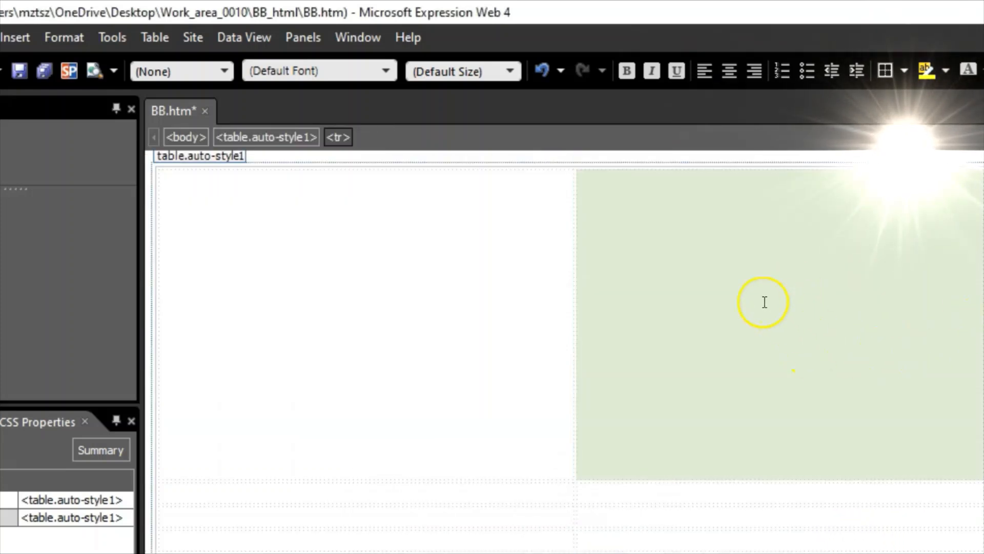
- Set the selected second top-row cell to 400 × 300 pixels
right_click(740, 292)
left_click(844, 553)
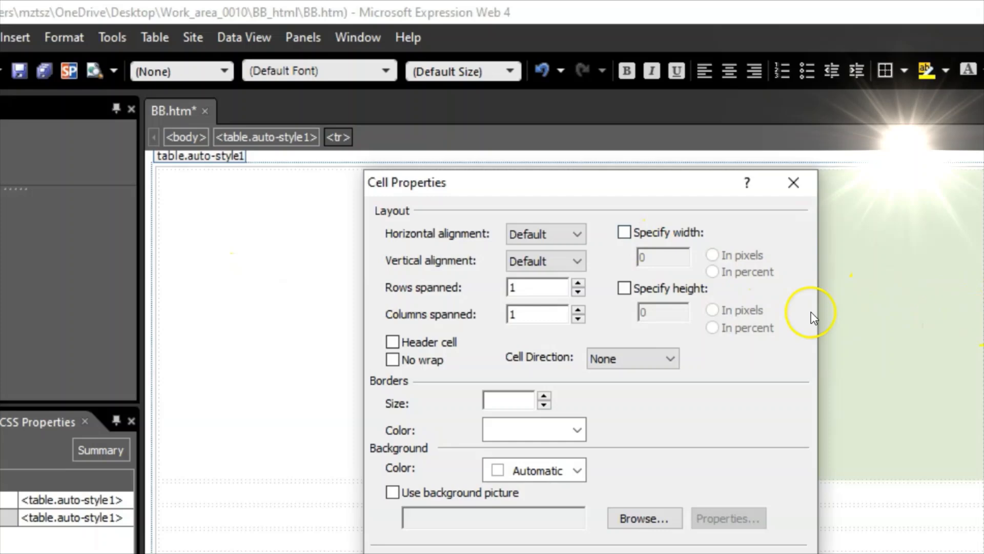
left_click(624, 231)
left_click_drag(665, 260, 634, 260)
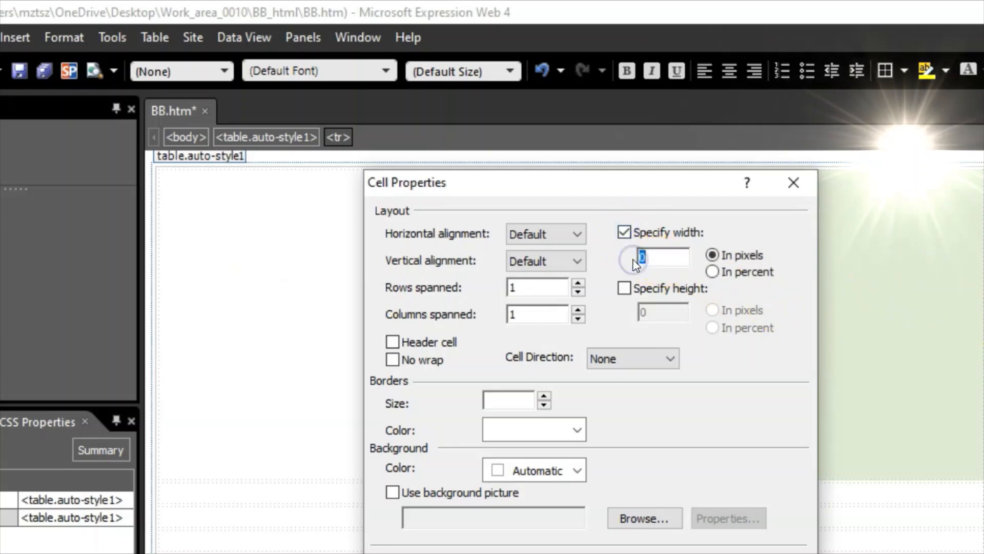
left_click(626, 289)
left_click(658, 312)
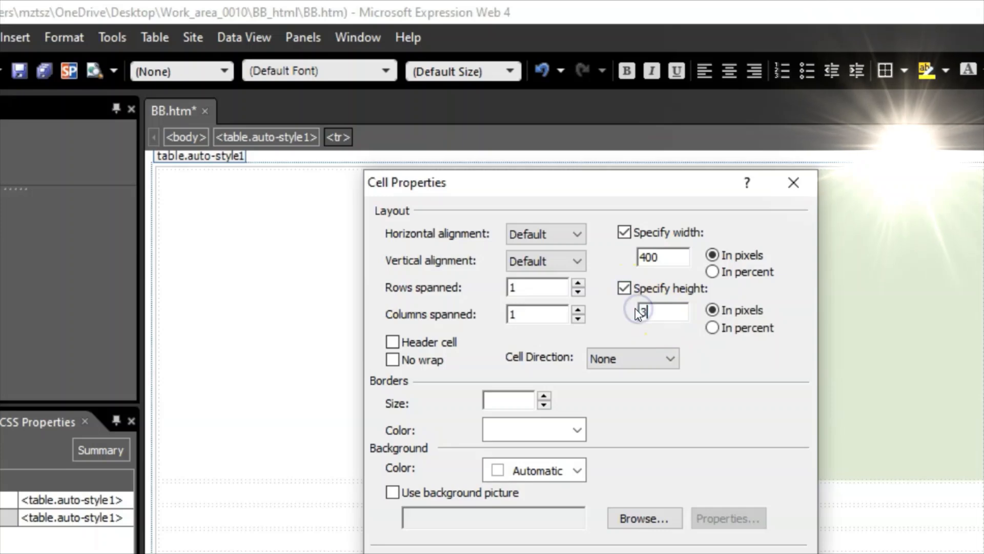
type("00")
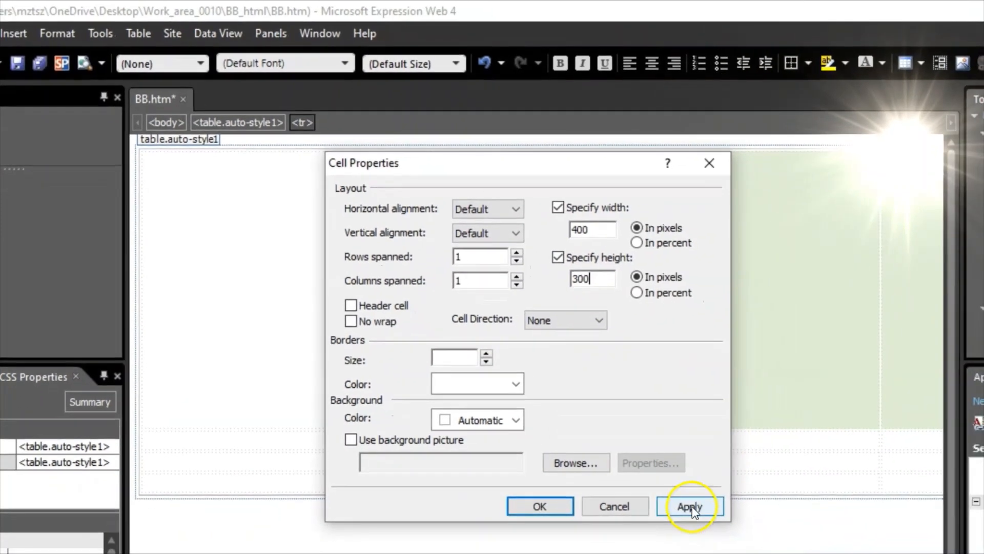
left_click(691, 505)
left_click(541, 507)
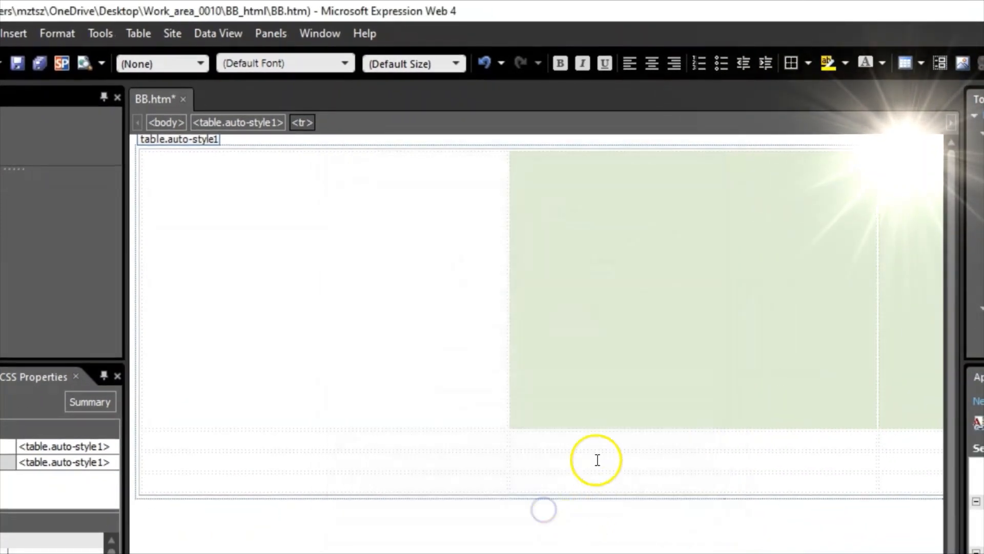
- Check the top-row cells against the task sheet and select the second row's three cells
scroll(536, 318, "right", 5)
scroll(536, 317, "left", 5)
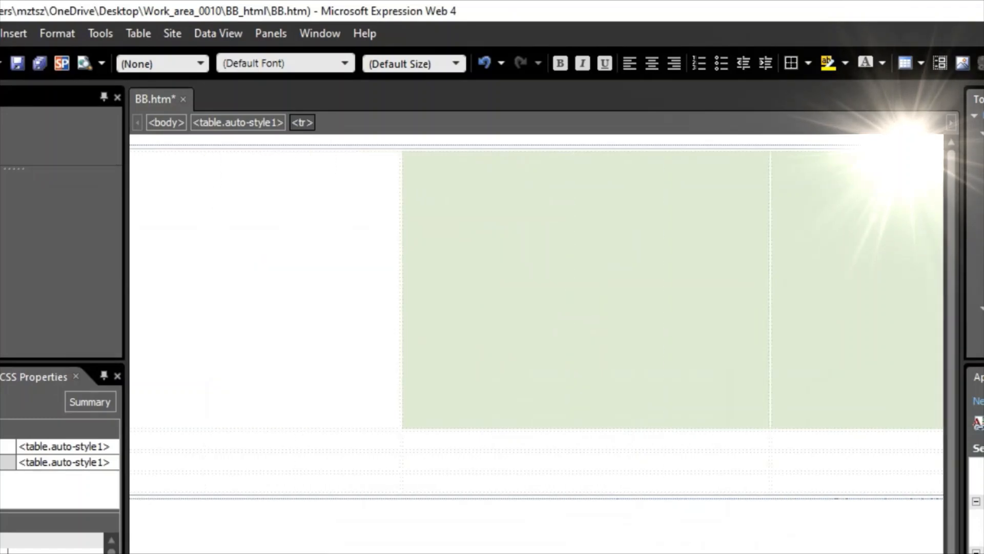
left_click(301, 308)
left_click(799, 290)
left_click(920, 294)
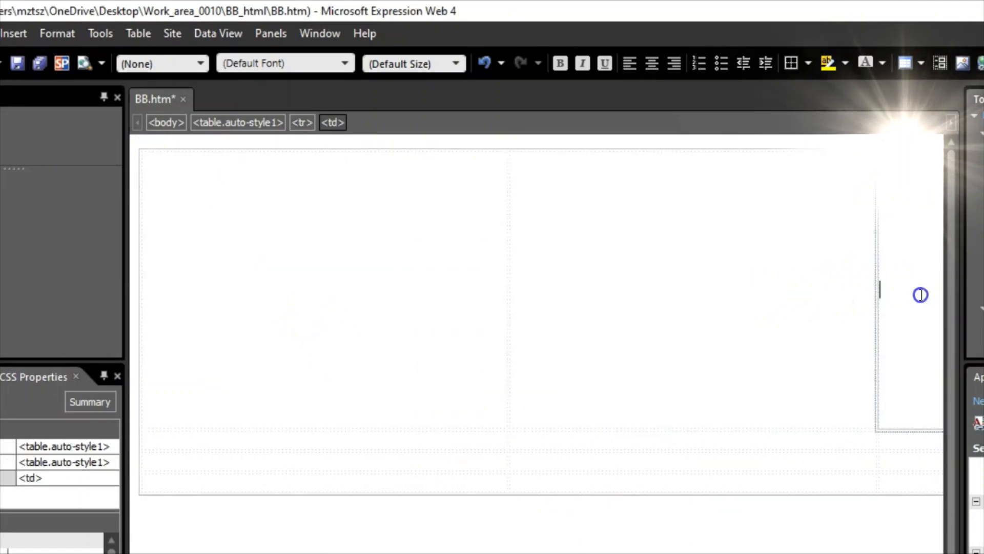
left_click(224, 432)
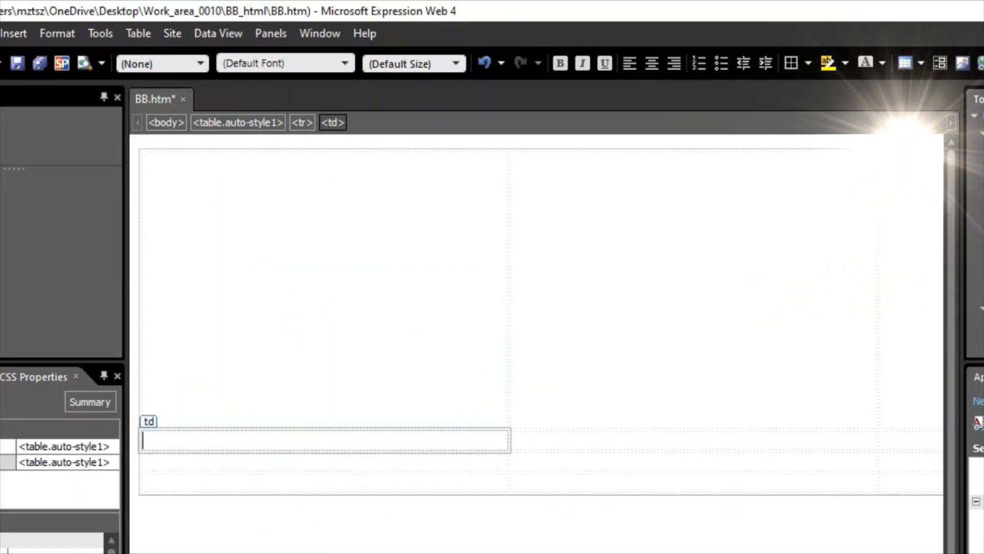
key("alt+Tab")
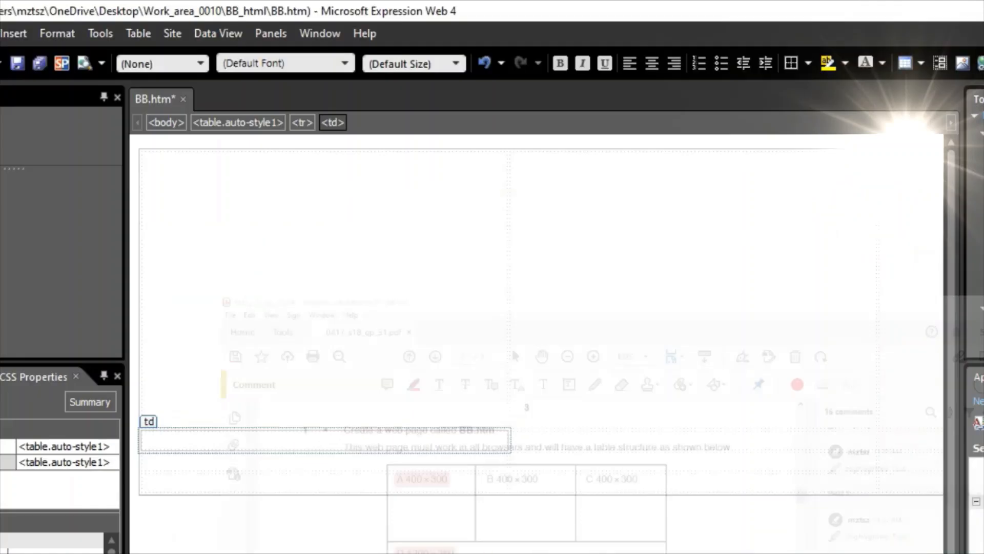
left_click_drag(204, 440, 922, 439)
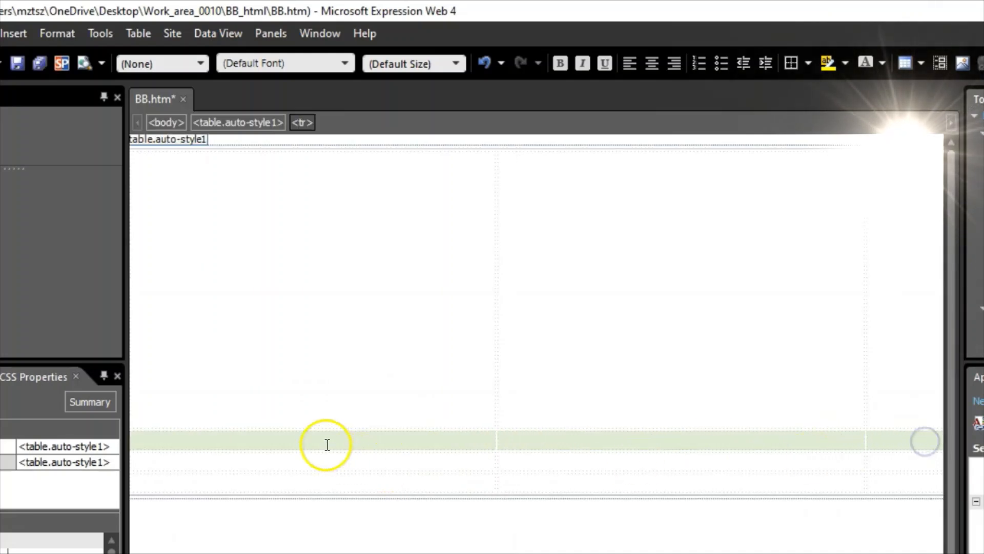
- Merge the second row's three cells with Modify > Merge Cells and place the caret inside
right_click(304, 437)
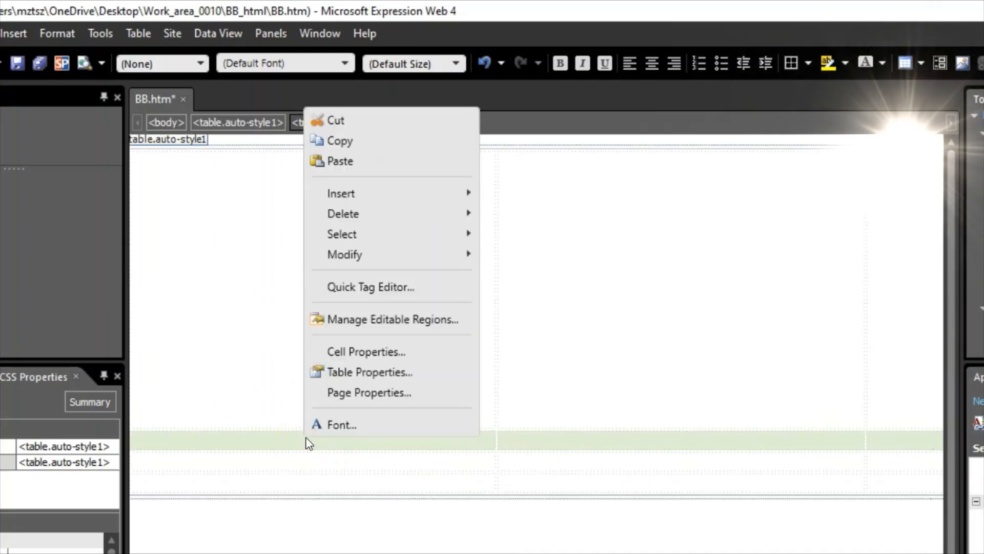
mouse_move(421, 254)
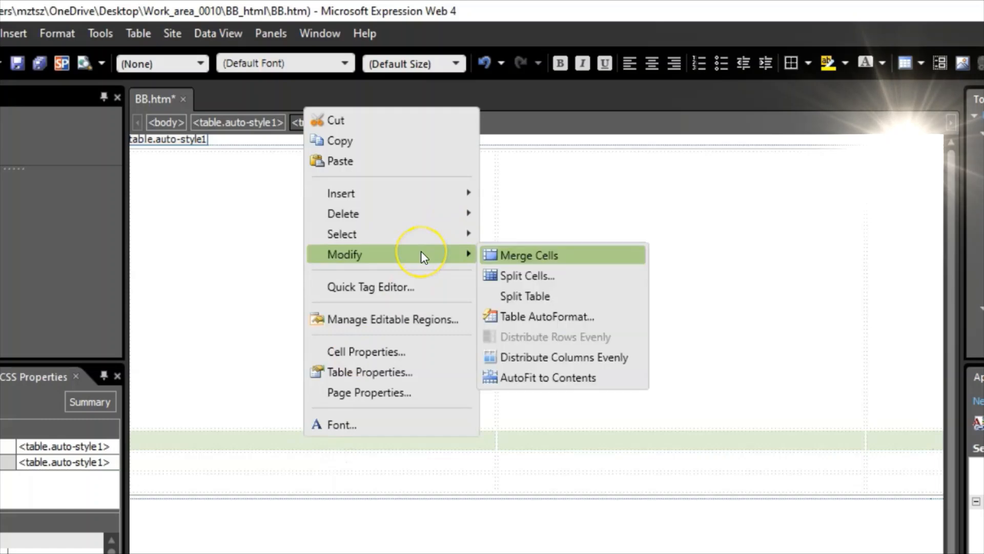
left_click(588, 256)
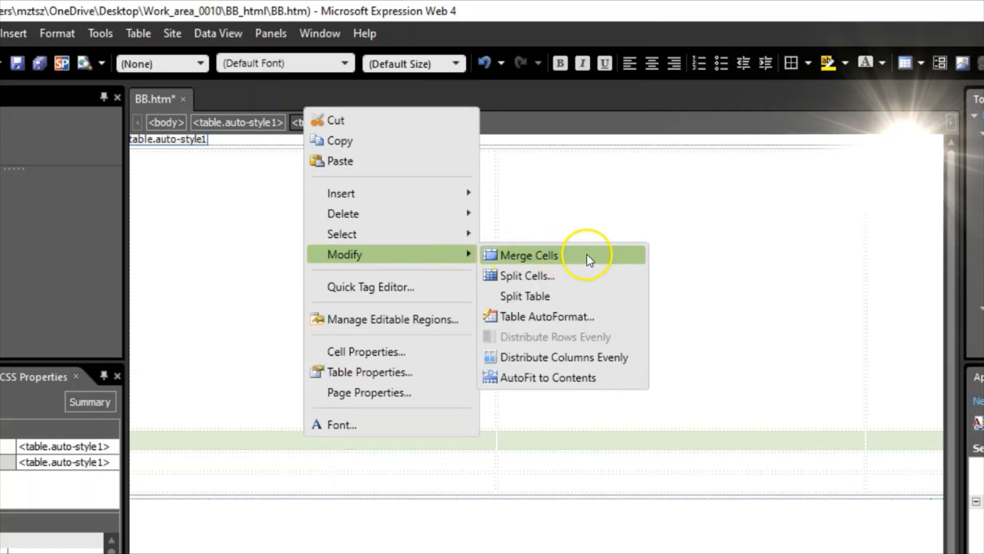
left_click(418, 433)
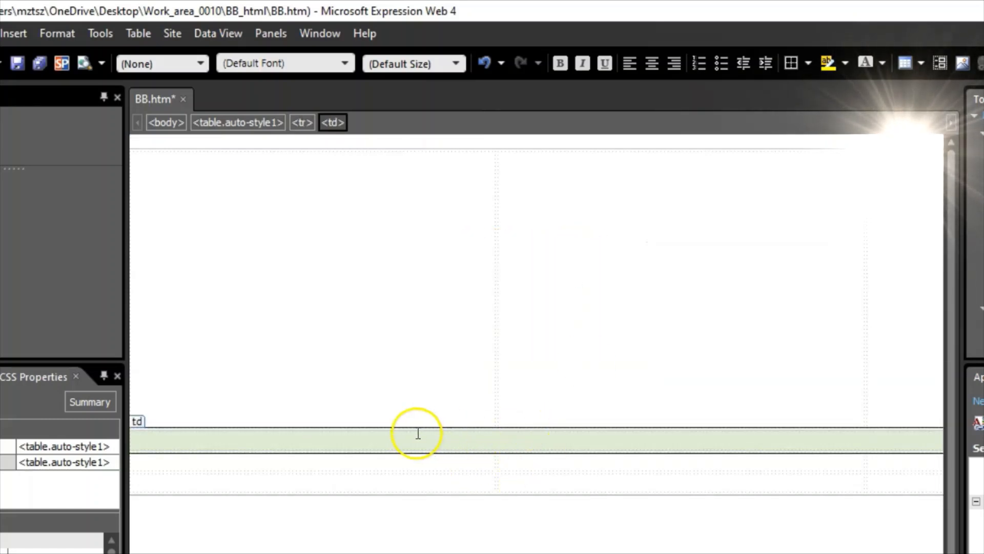
left_click(348, 444)
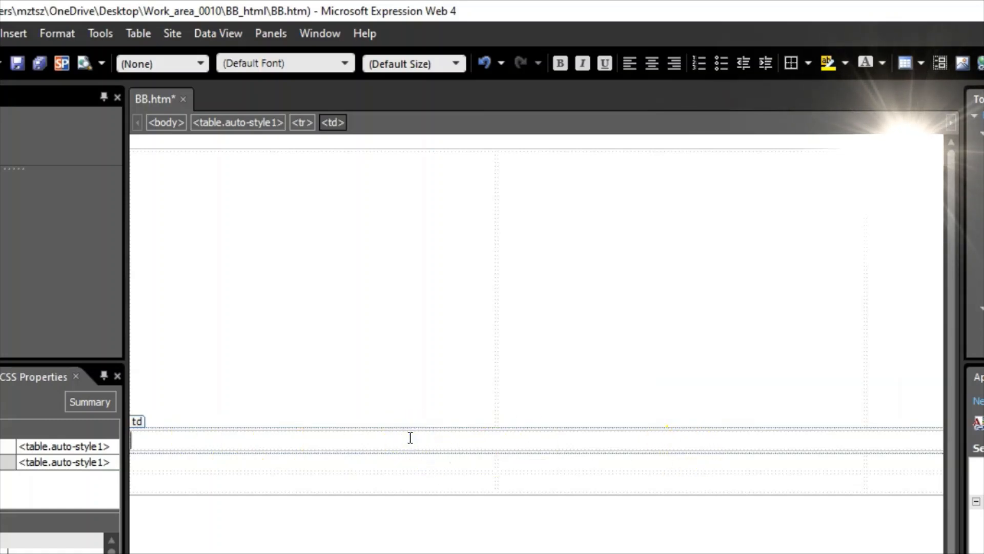
- Size the merged second-row cell (cell D) to 1200 px wide and 250 px high
right_click(335, 438)
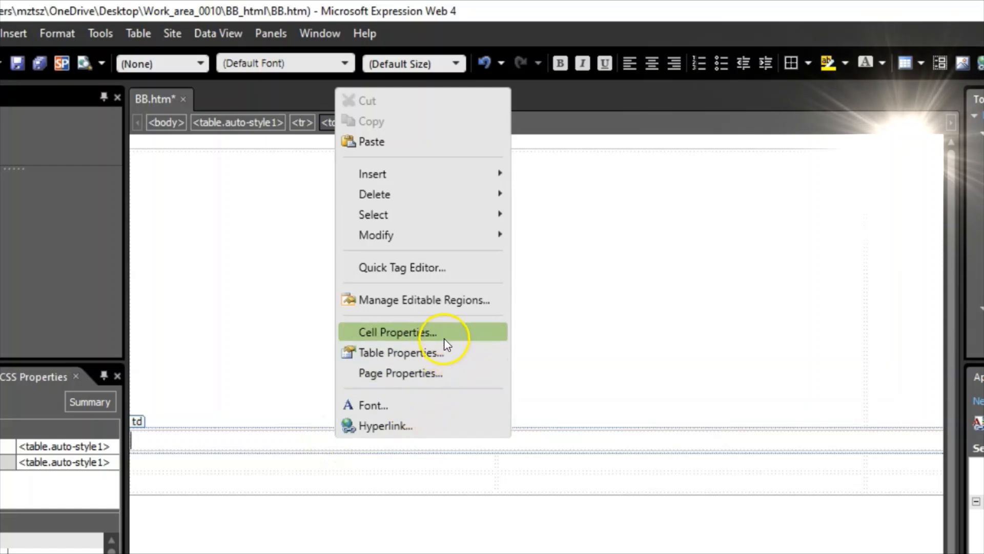
left_click(426, 334)
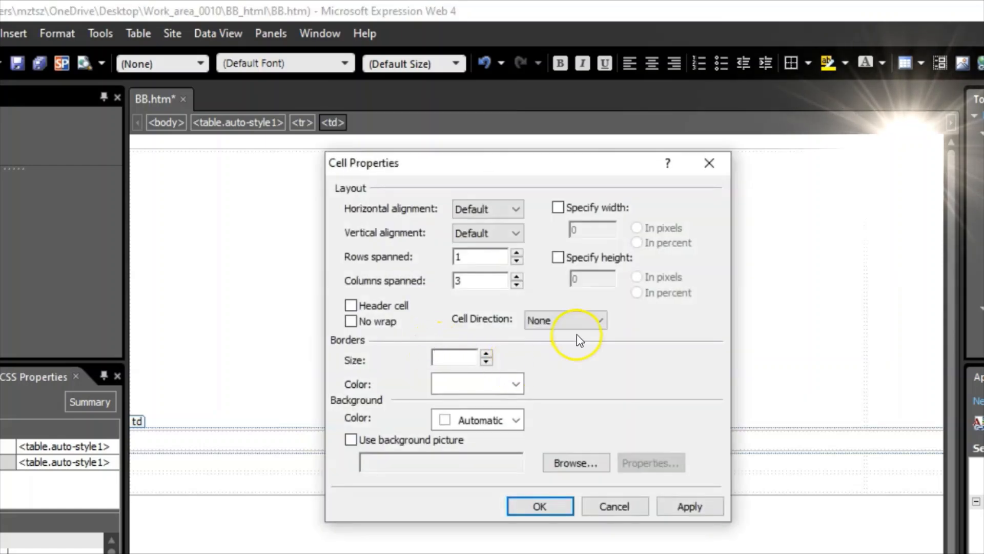
left_click(558, 207)
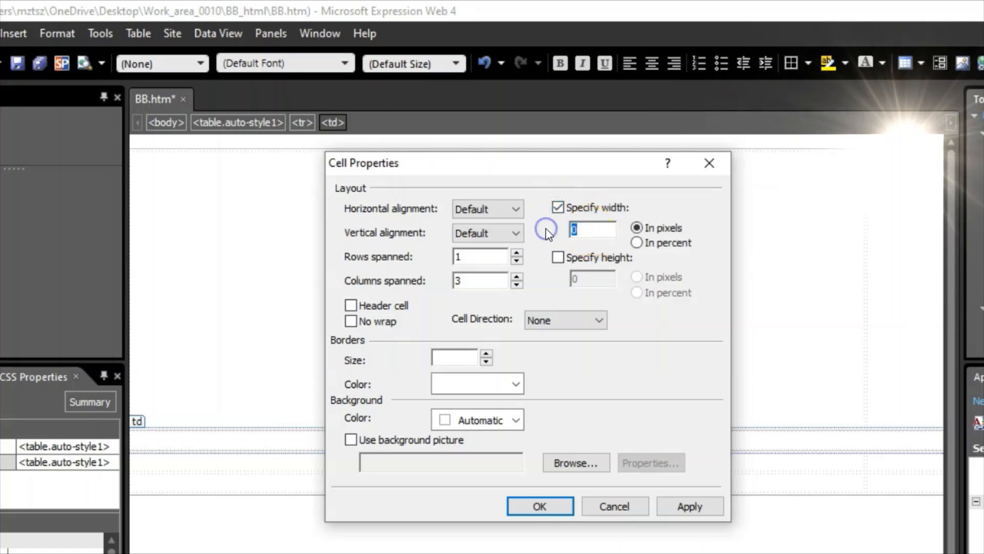
left_click(558, 257)
left_click_drag(577, 279, 550, 279)
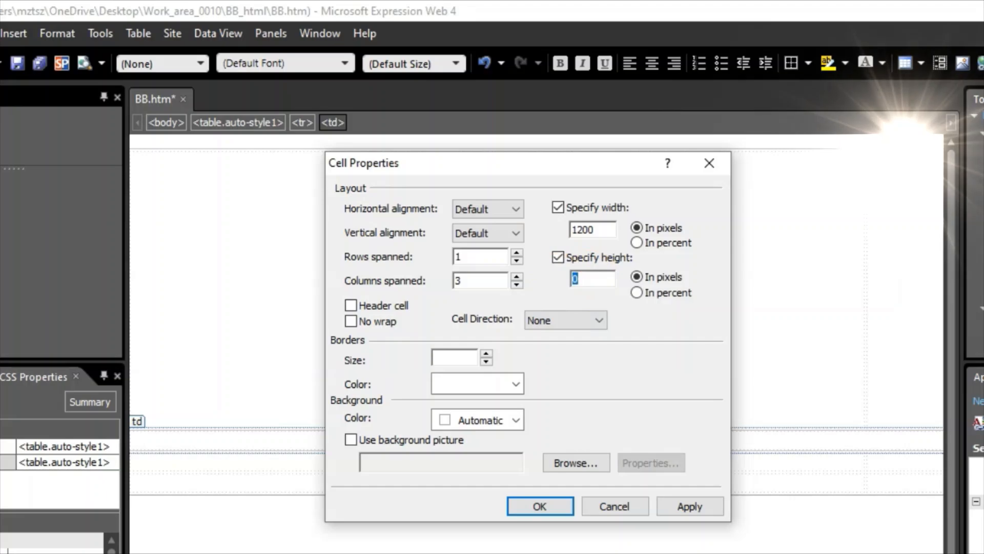
key("alt+Tab")
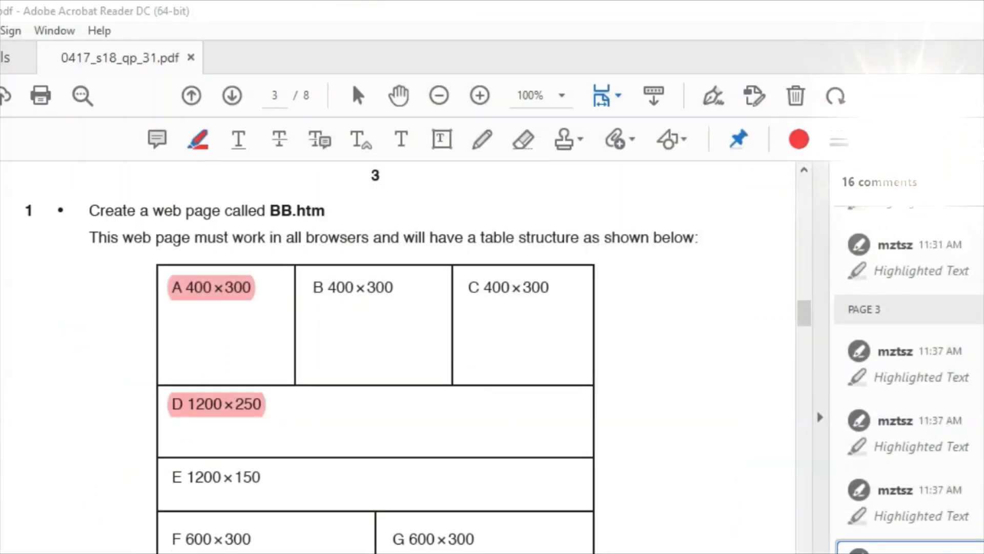
key("alt+Tab")
type("25")
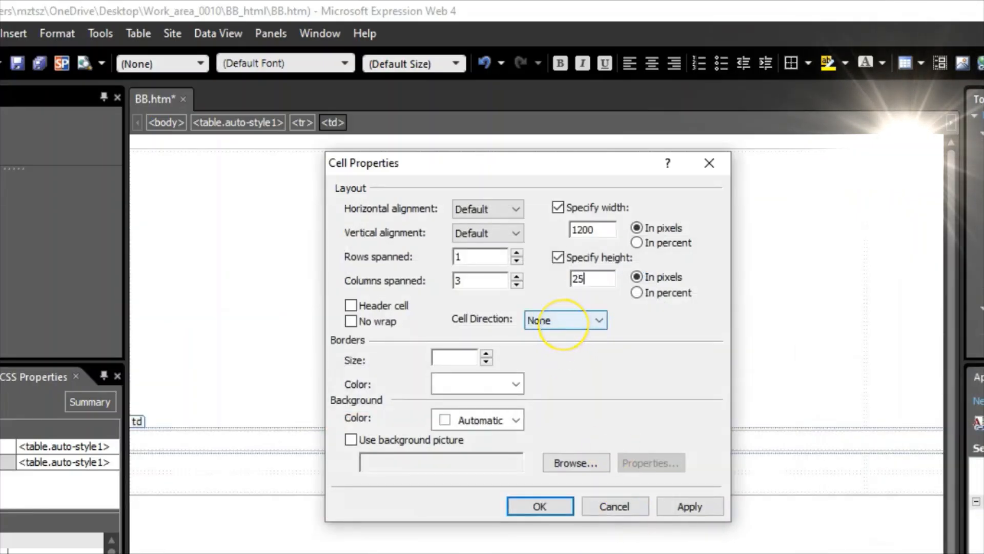
left_click(689, 505)
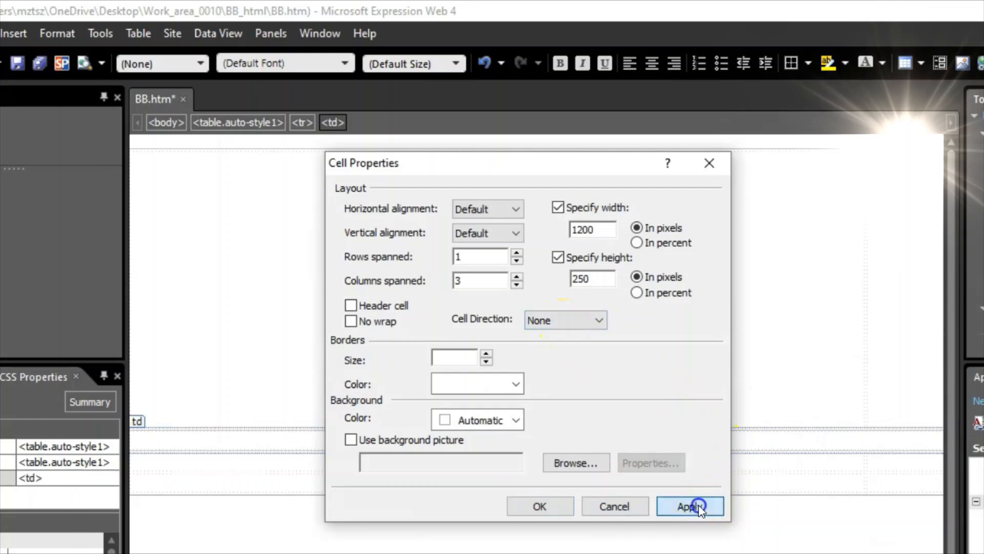
left_click(541, 506)
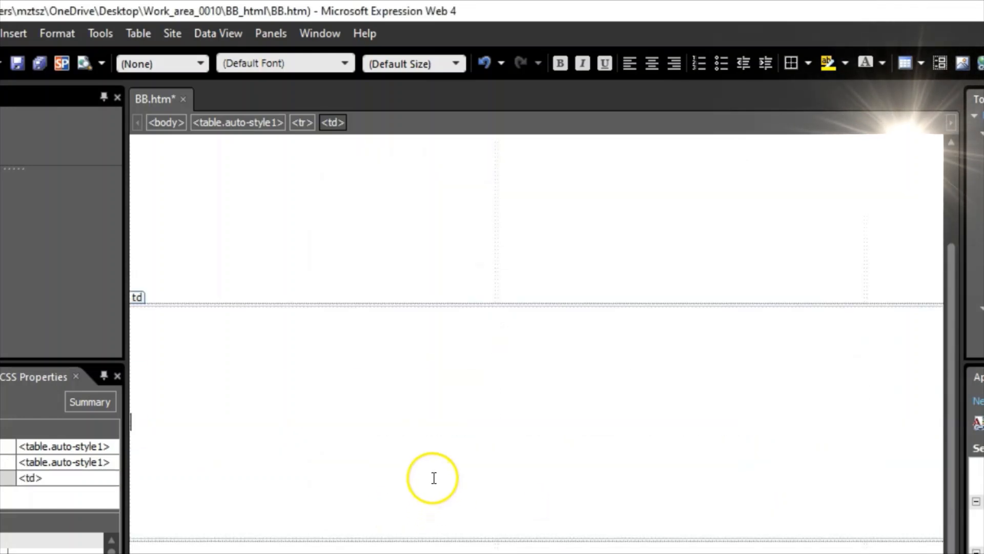
left_click(210, 550)
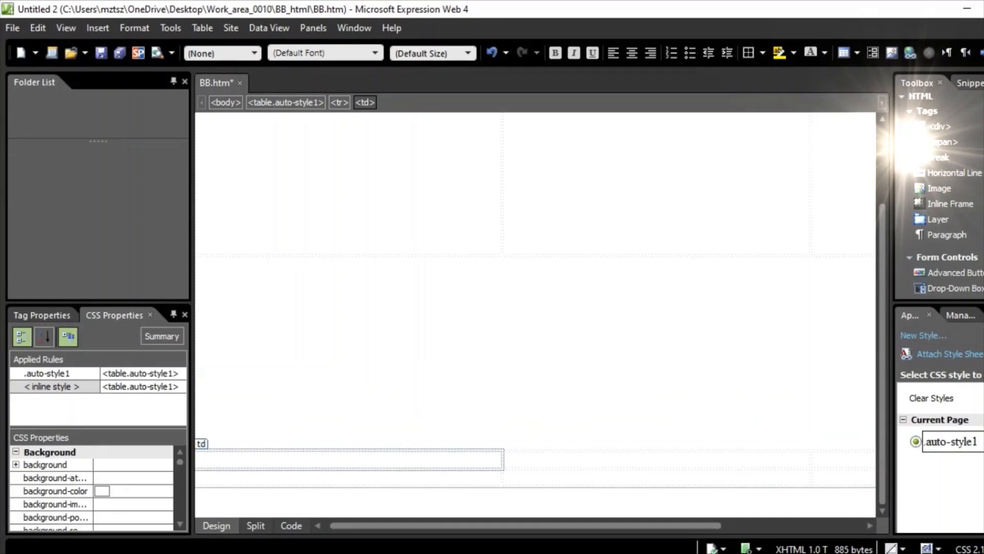
- After checking the exam layout, merge the third row's cells into one cell
key("alt+Tab")
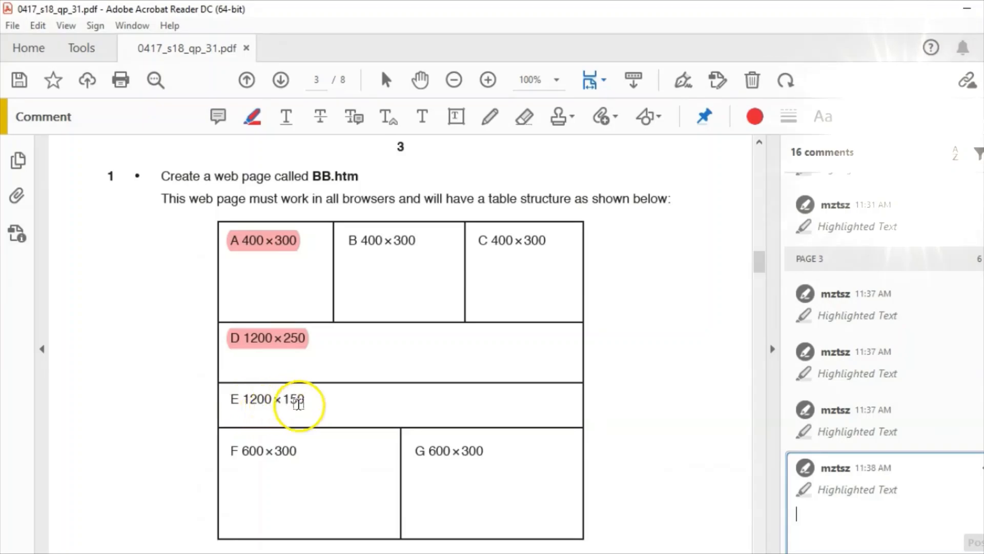
key("alt+Tab")
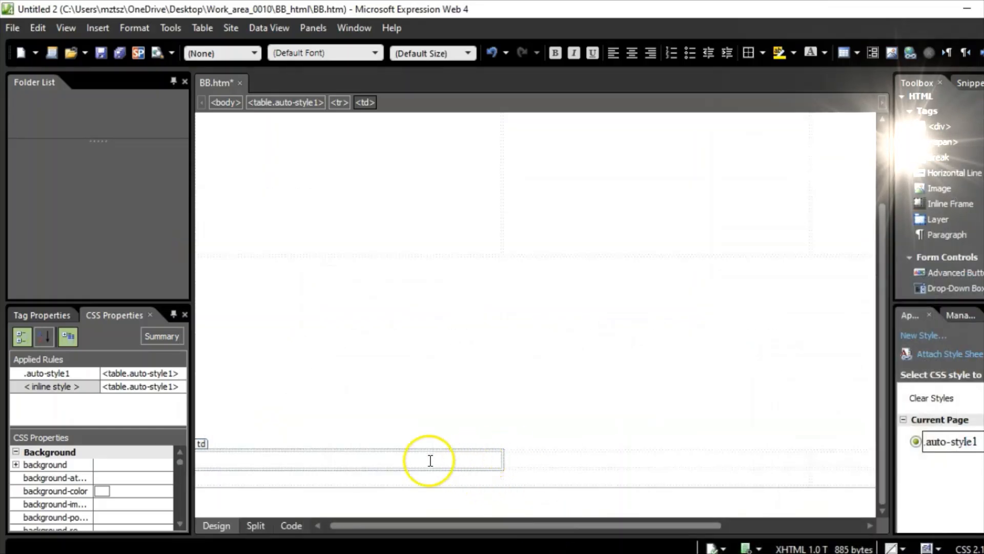
left_click_drag(275, 460, 537, 463)
left_click_drag(613, 469, 740, 490)
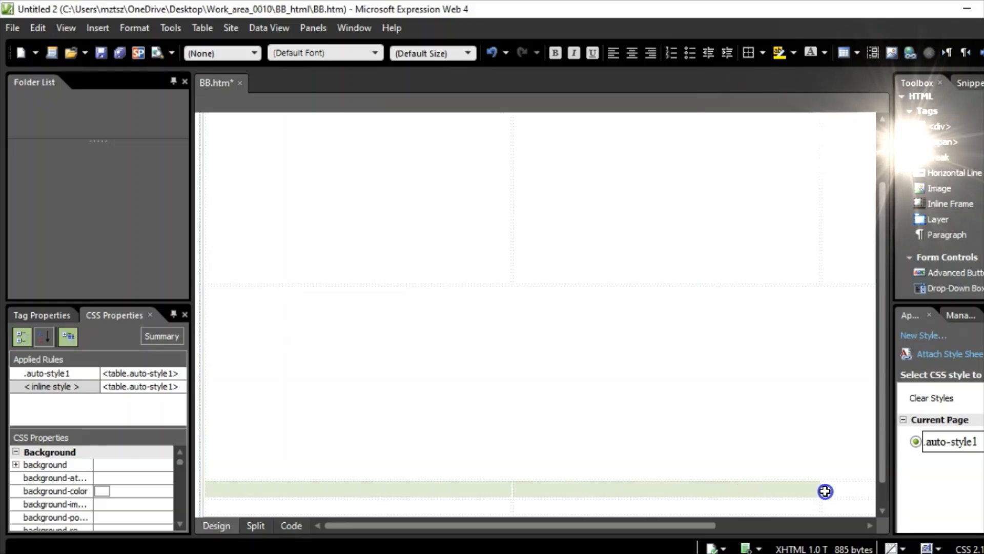
left_click_drag(825, 491, 865, 497)
scroll(481, 382, "down", 1)
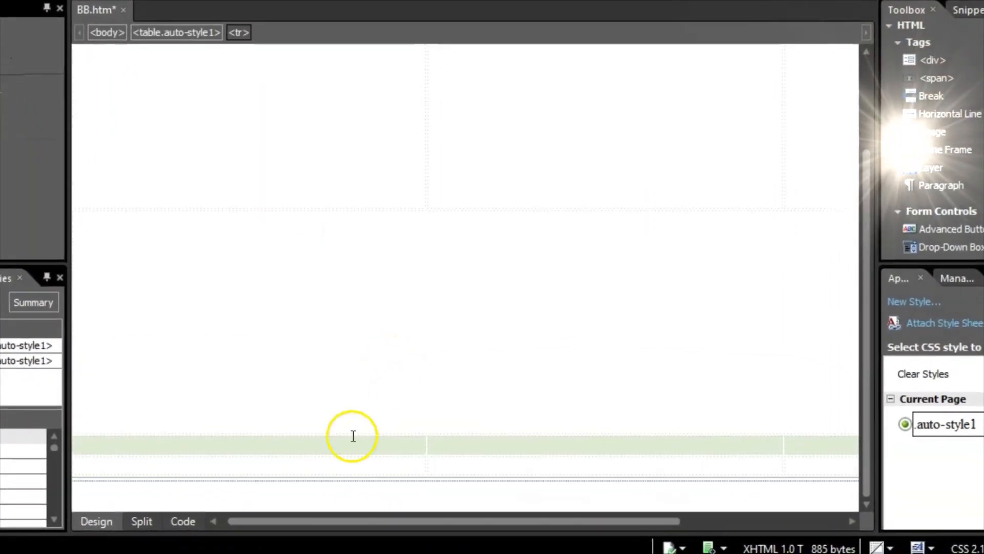
right_click(254, 441)
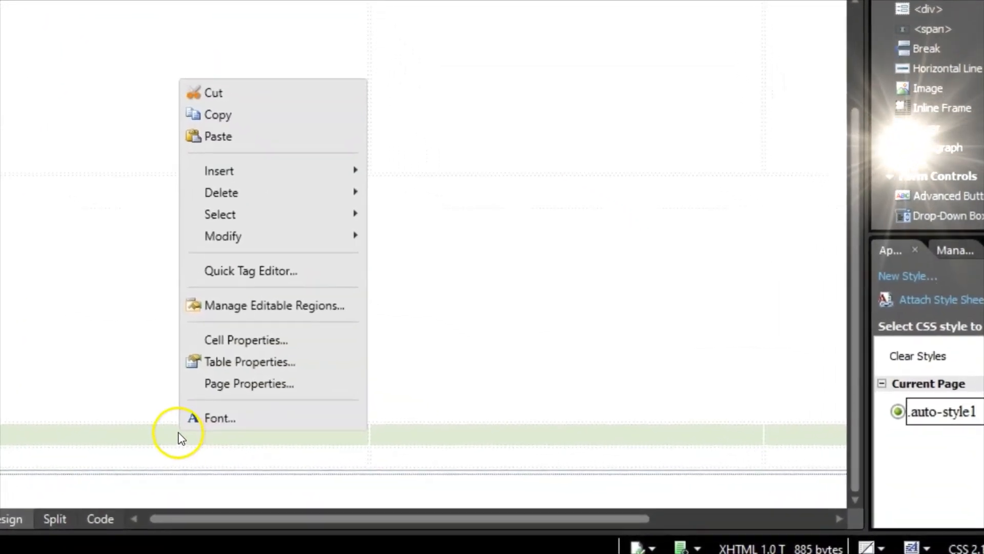
mouse_move(311, 240)
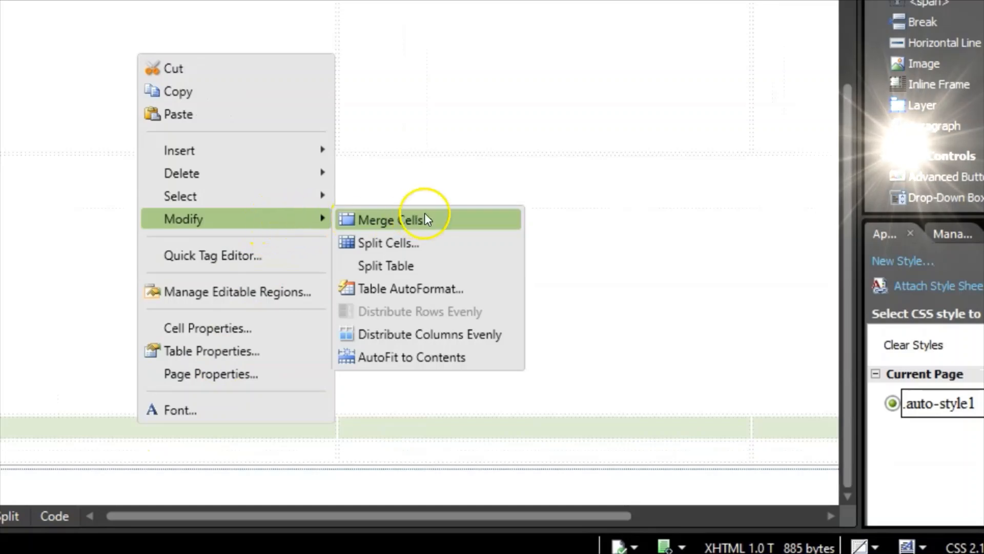
left_click(407, 218)
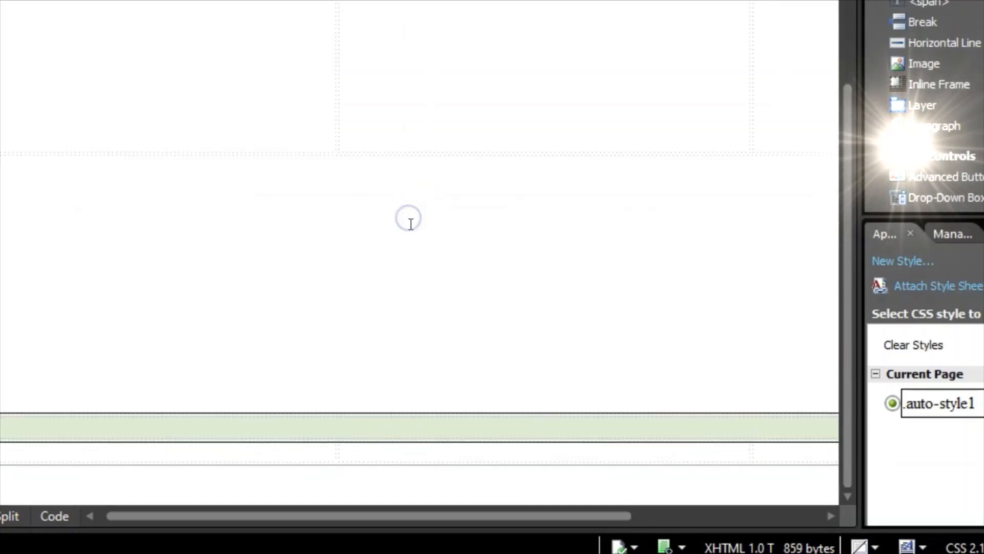
left_click(276, 432)
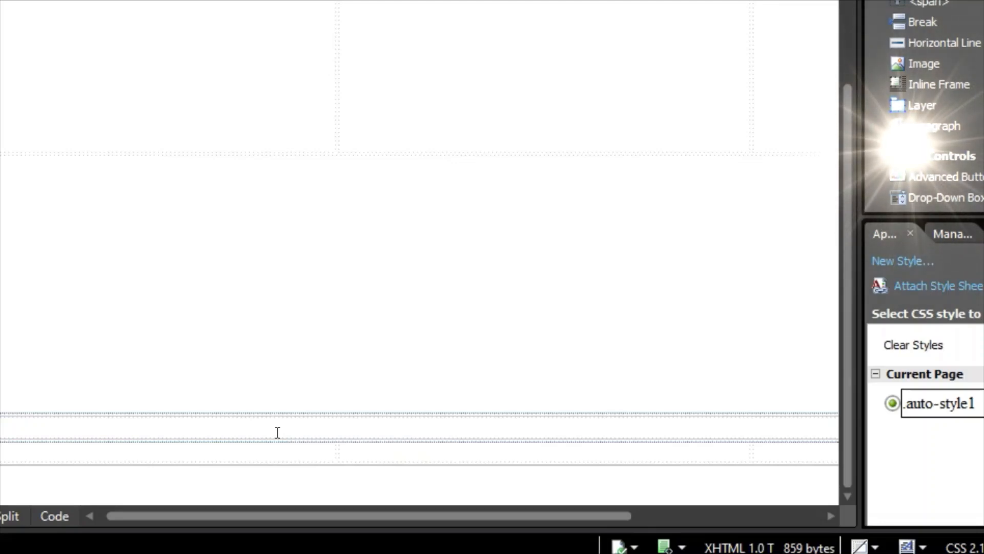
- Set the merged third-row cell E to 1200 × 150 pixels and highlight its task-sheet entry
right_click(146, 429)
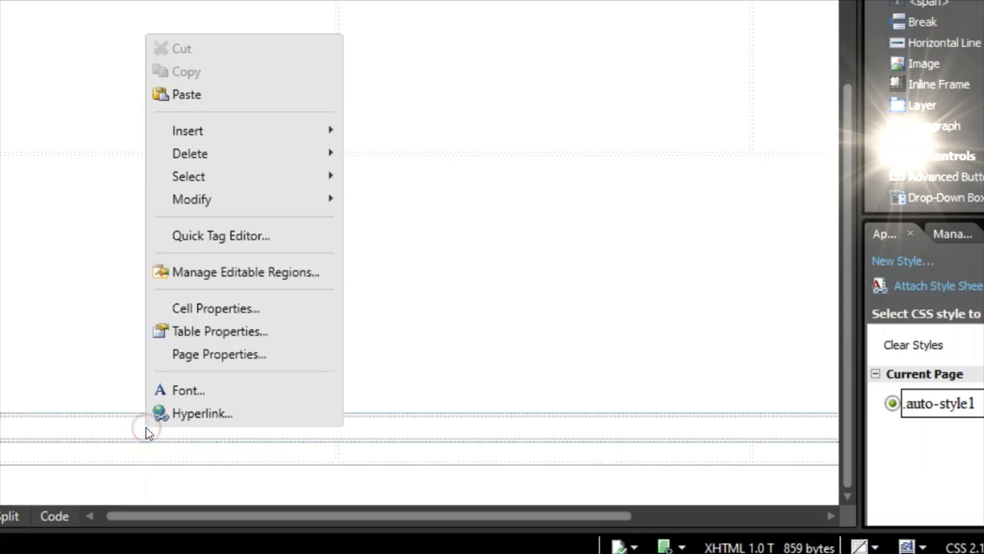
mouse_move(285, 201)
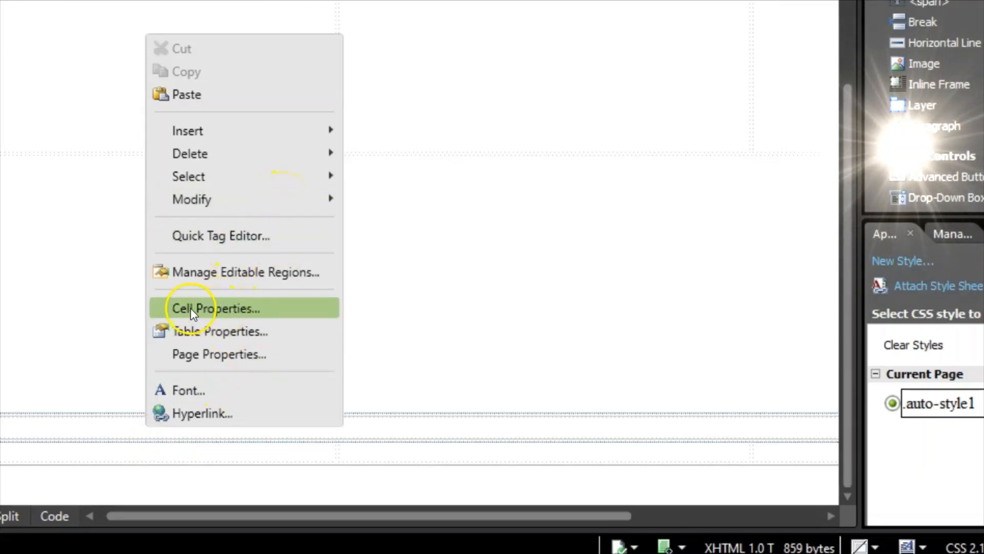
left_click(228, 307)
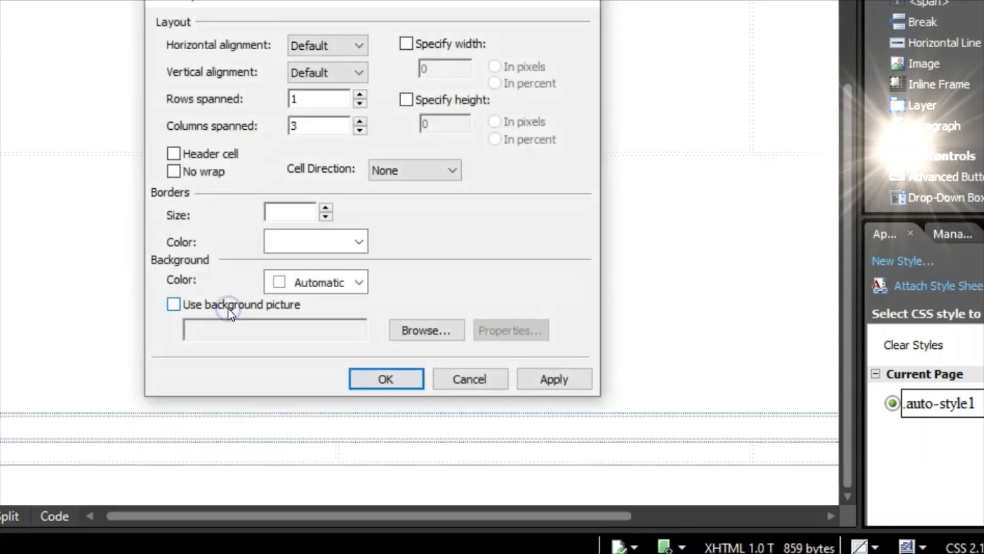
left_click(406, 44)
left_click(433, 70)
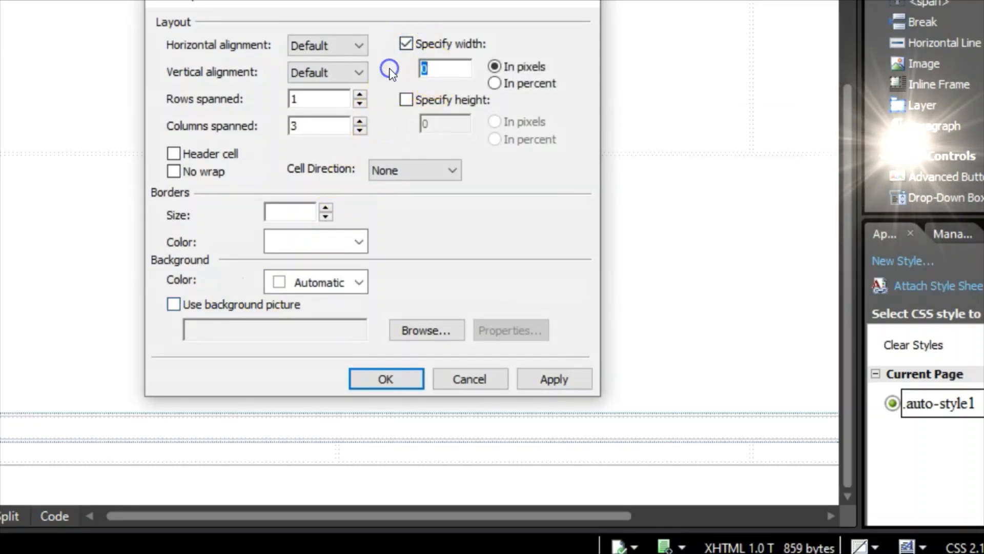
type("1200")
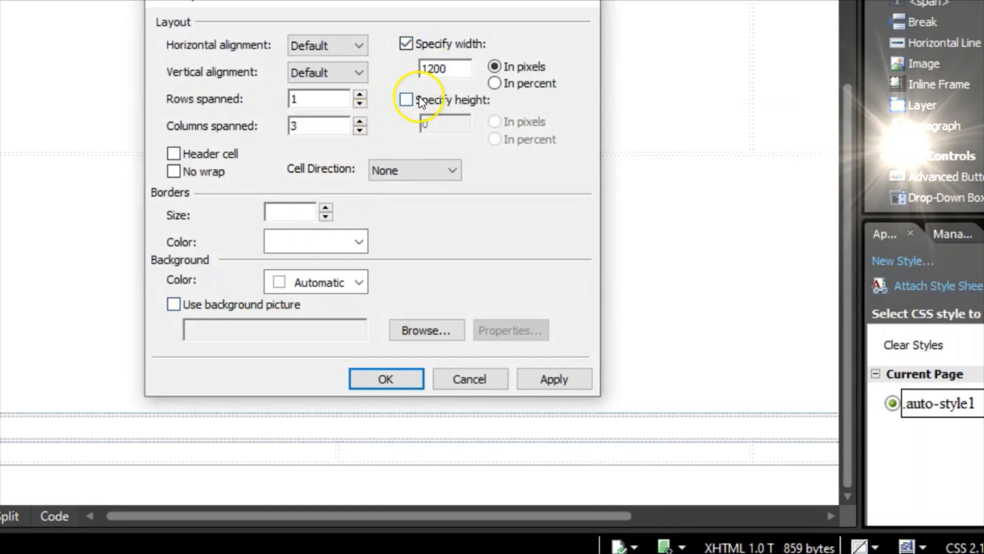
left_click(406, 100)
double_click(425, 123)
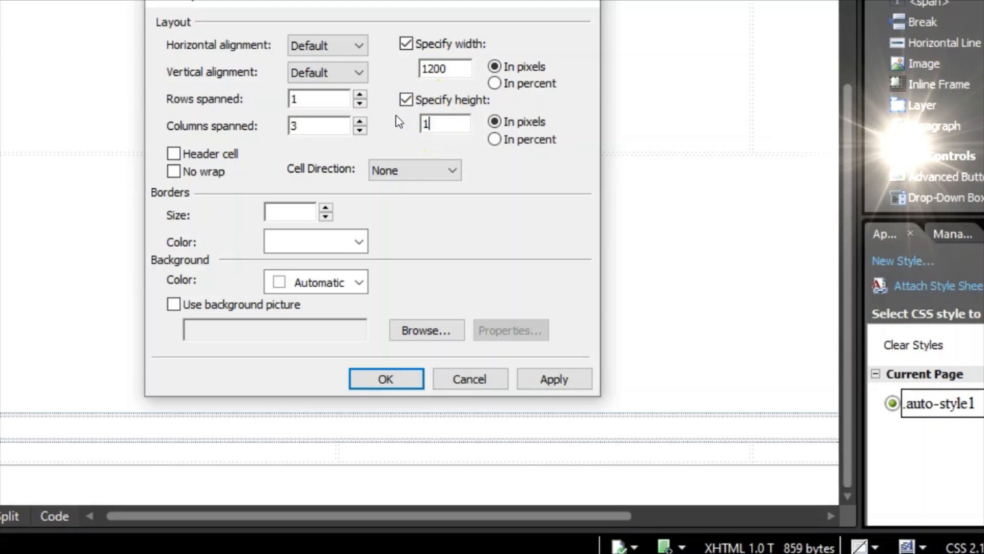
type("150")
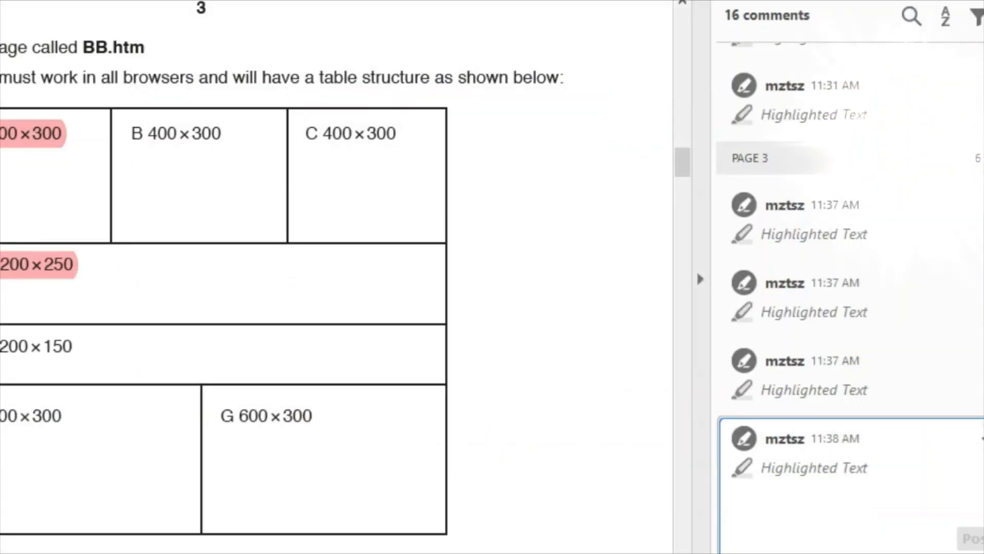
left_click_drag(76, 346, 0, 340)
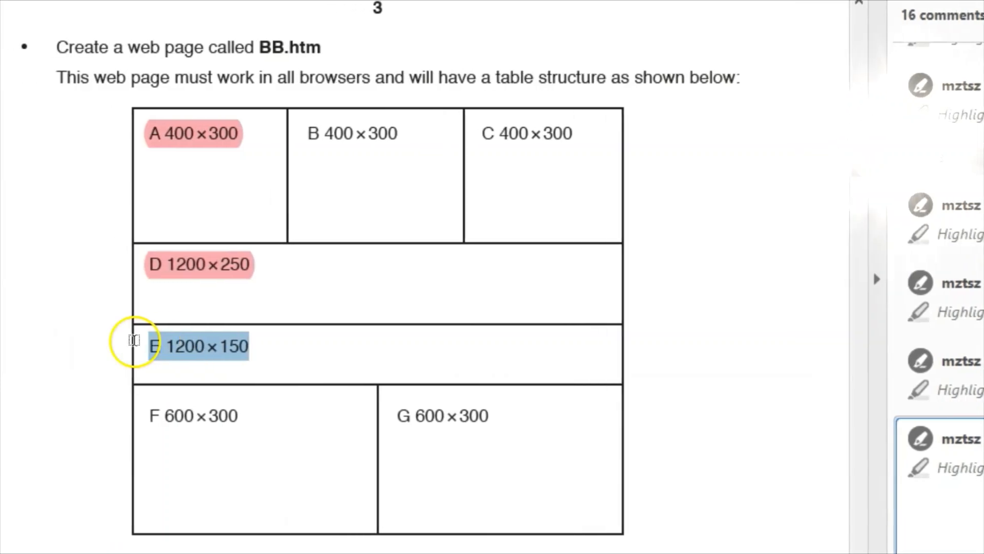
left_click_drag(134, 340, 133, 340)
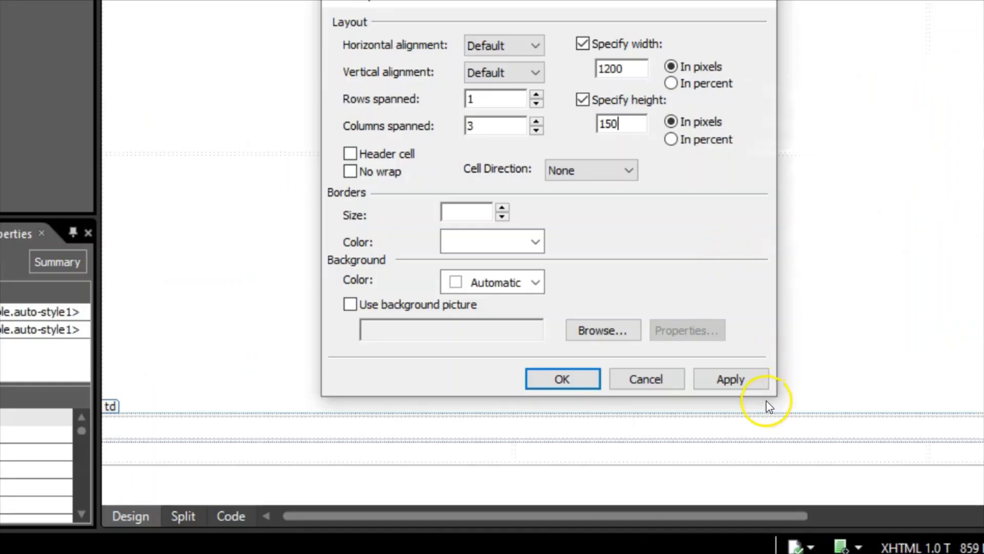
left_click(735, 380)
left_click(550, 380)
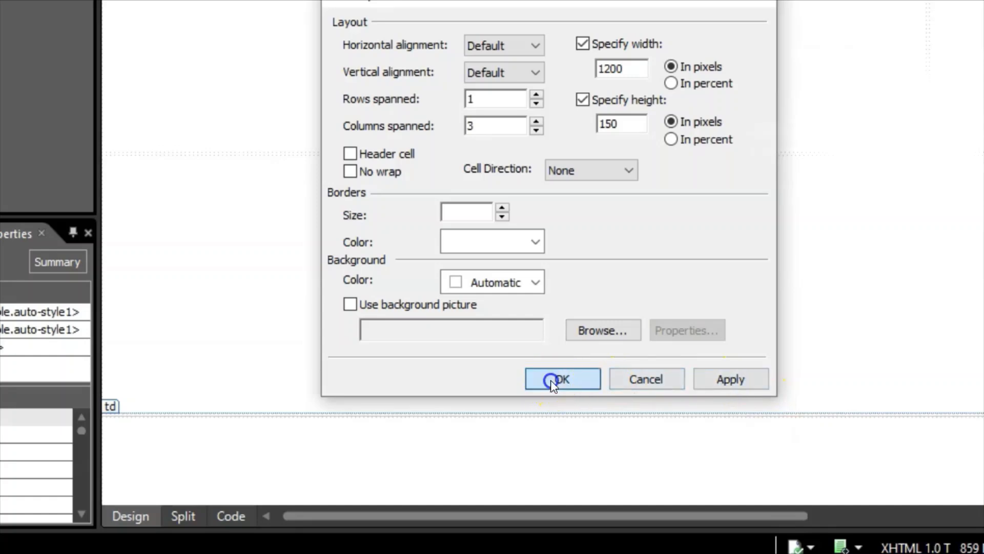
scroll(336, 324, "down", 3)
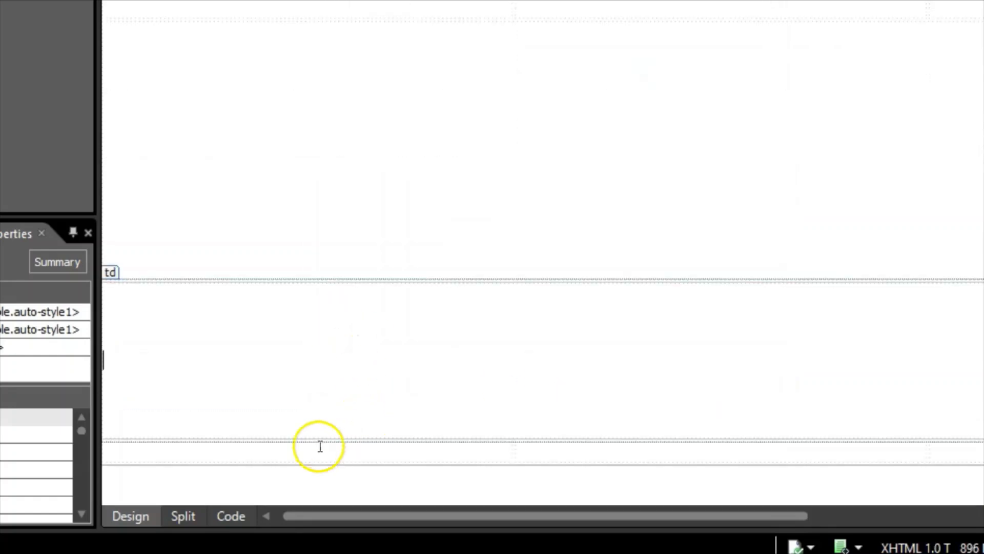
- Select neighbouring bottom-row cells and merge them with Modify > Merge Cells
left_click(241, 450)
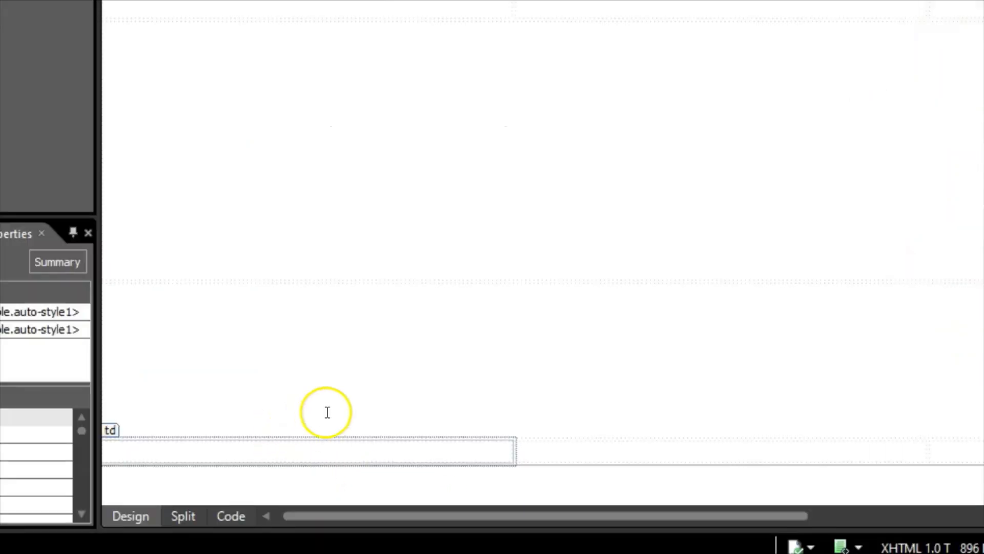
left_click(398, 343)
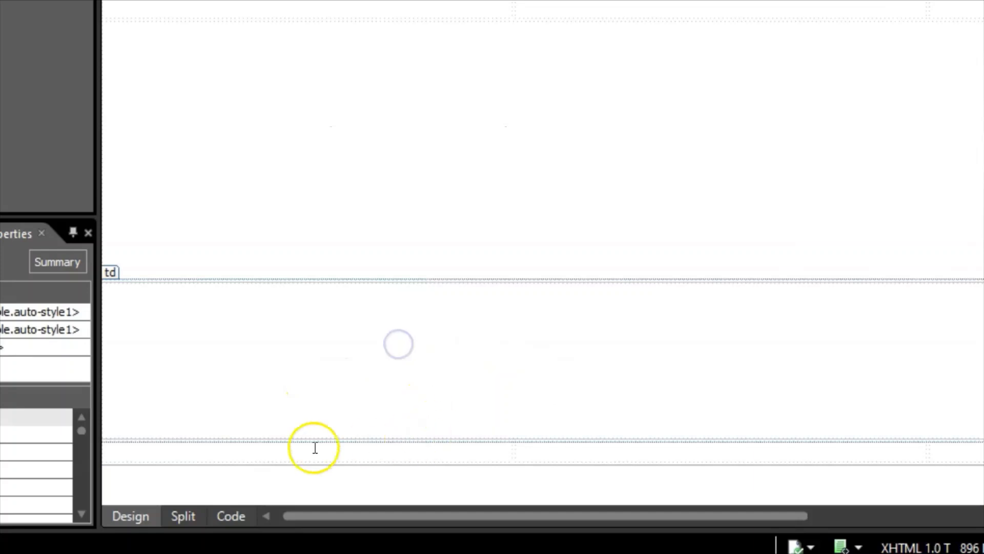
left_click(254, 449)
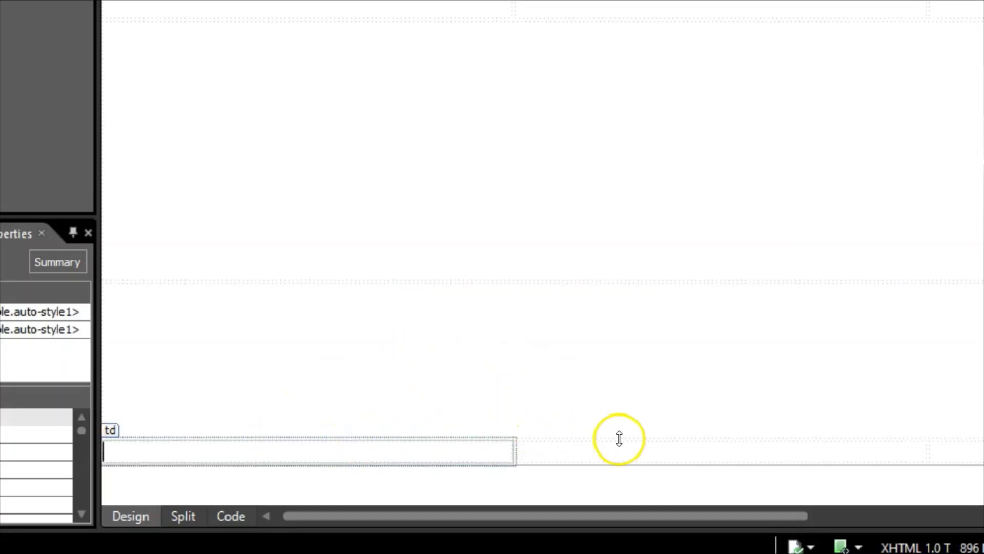
left_click(691, 454)
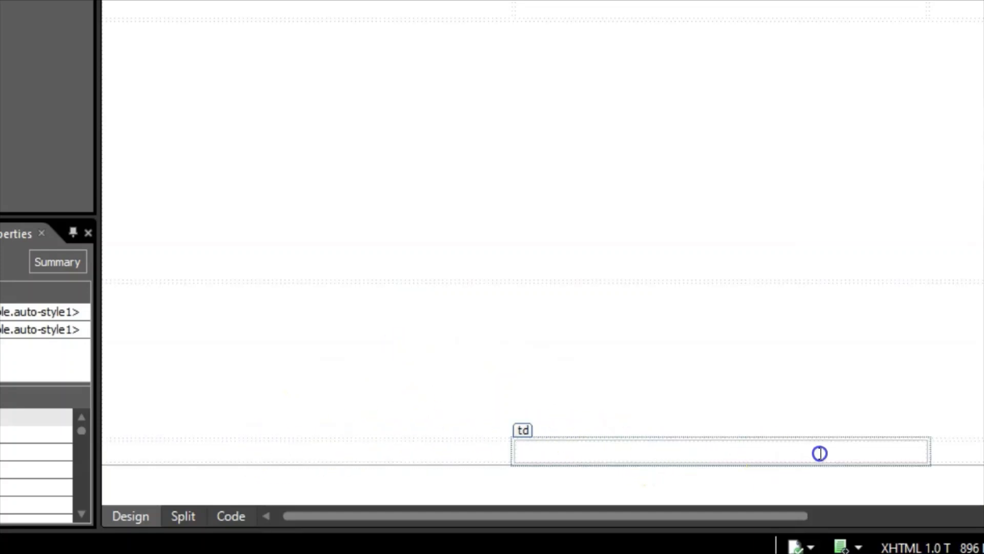
left_click_drag(650, 446, 983, 489)
left_click_drag(911, 393, 948, 459)
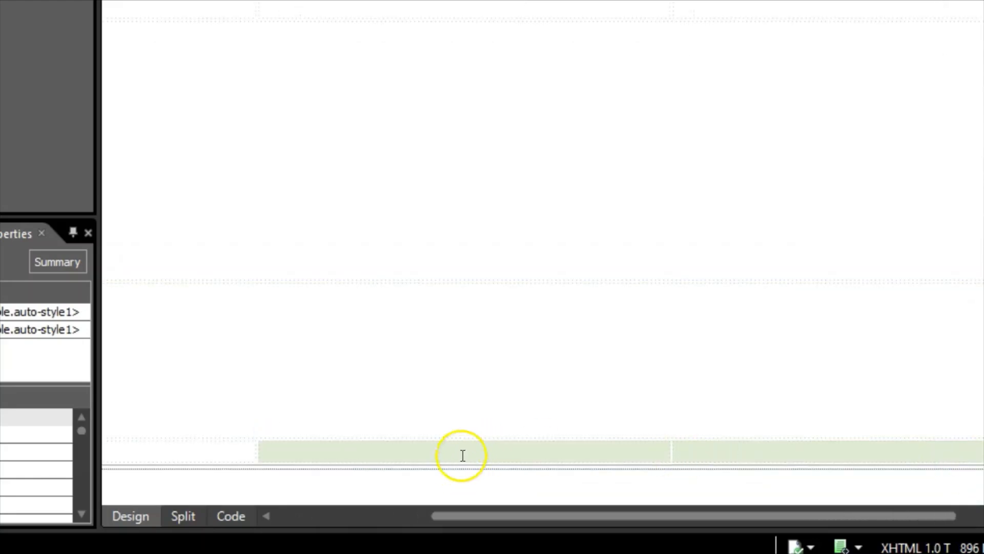
right_click(462, 454)
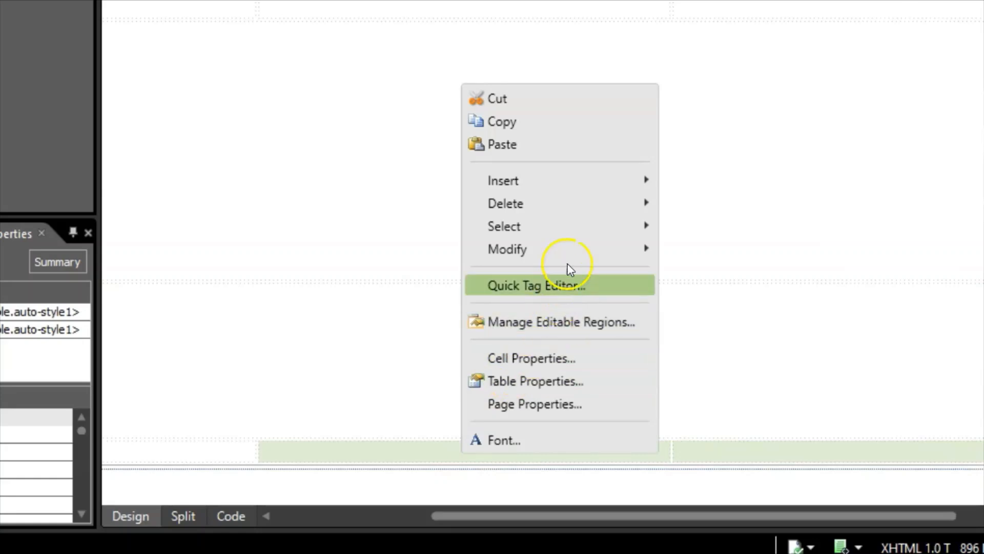
mouse_move(575, 251)
left_click(740, 250)
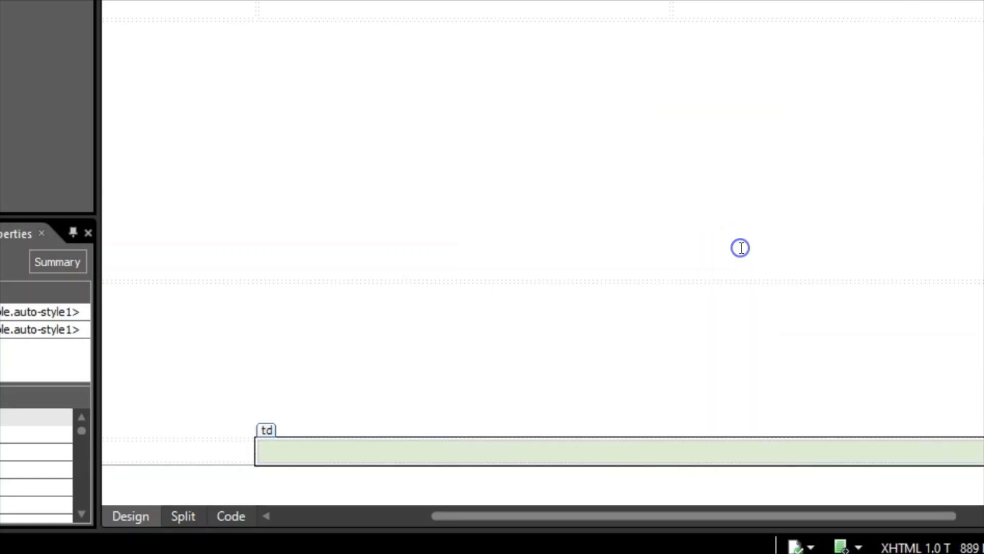
- Check the two remaining bottom cells against the F/G sizes on the PDF task sheet
left_click_drag(835, 519, 631, 518)
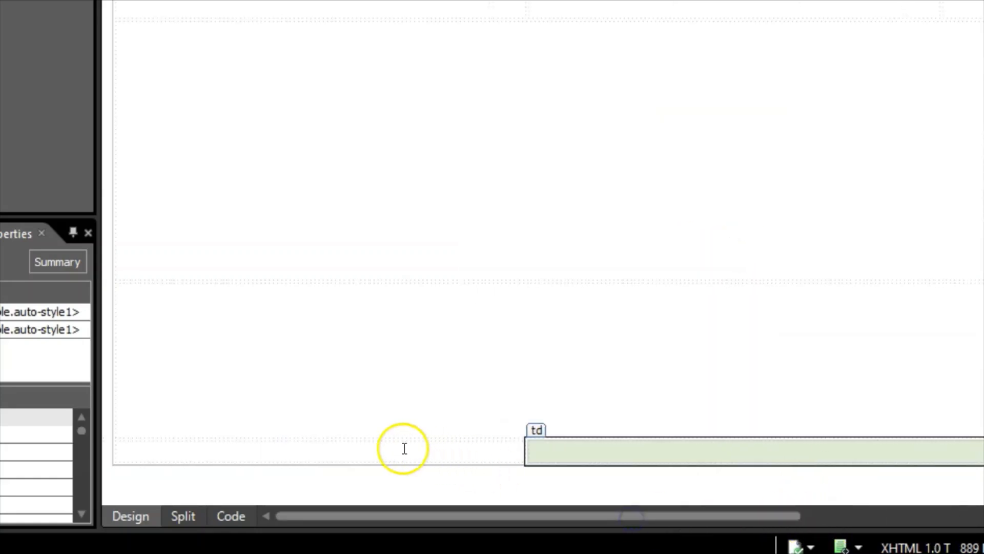
left_click(389, 448)
left_click_drag(760, 460, 712, 461)
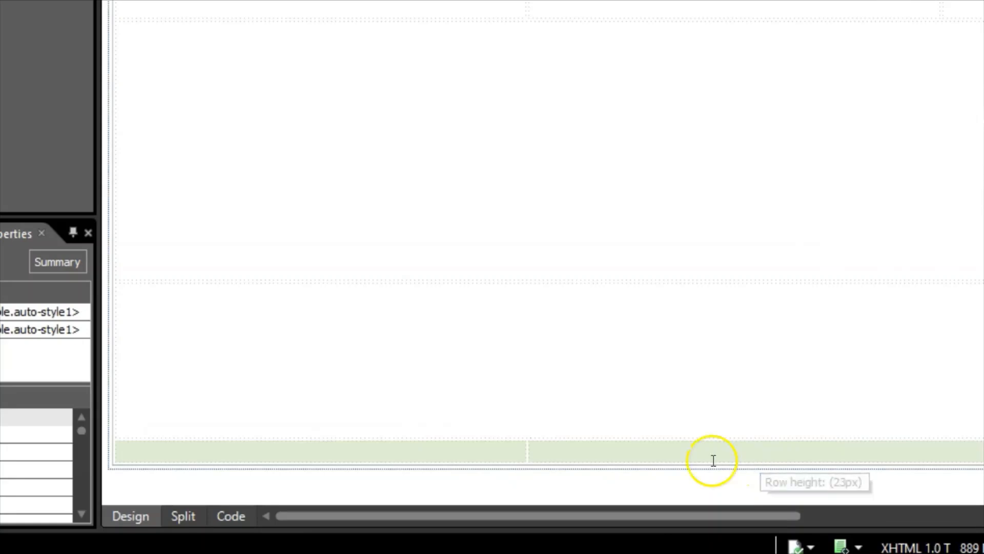
left_click(707, 444)
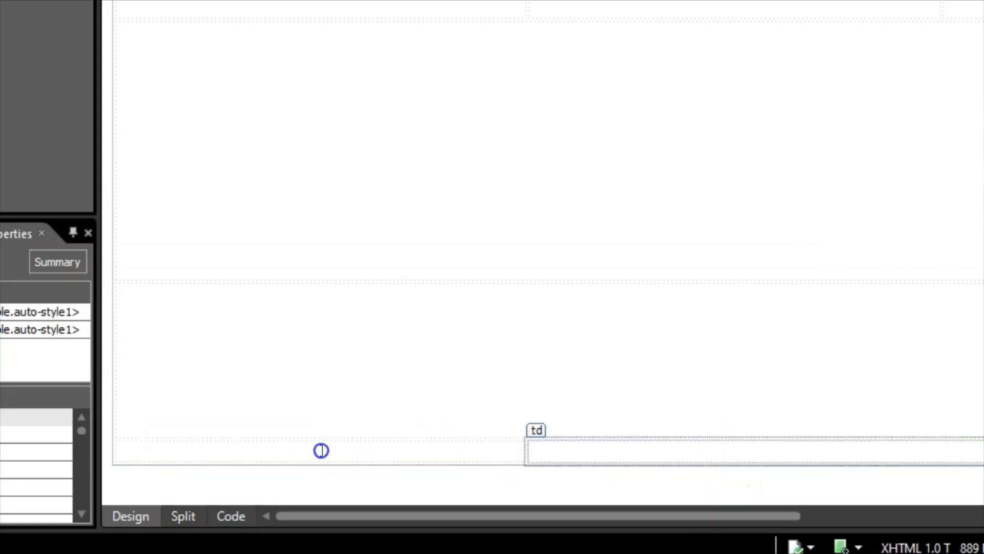
left_click(329, 456)
key("alt+Tab")
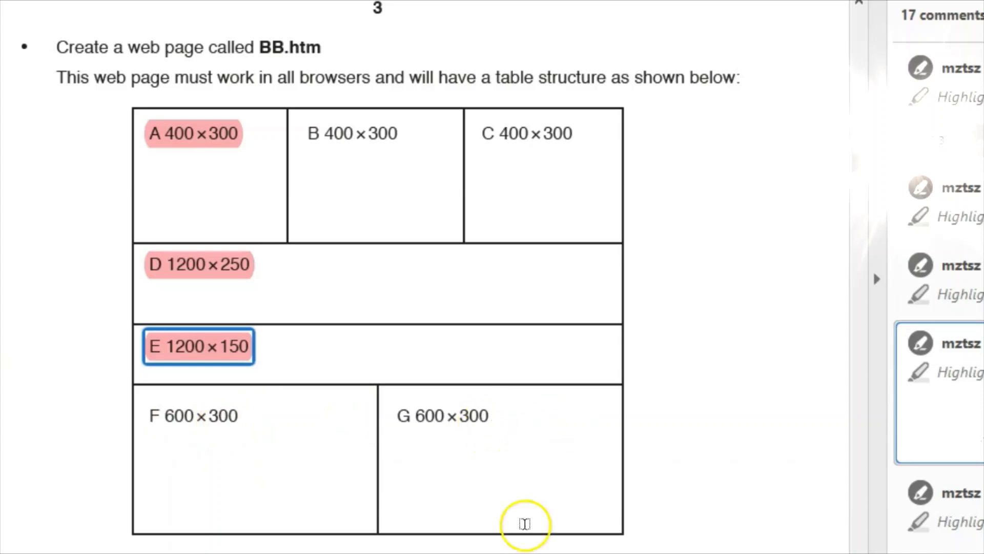
key("alt+Tab")
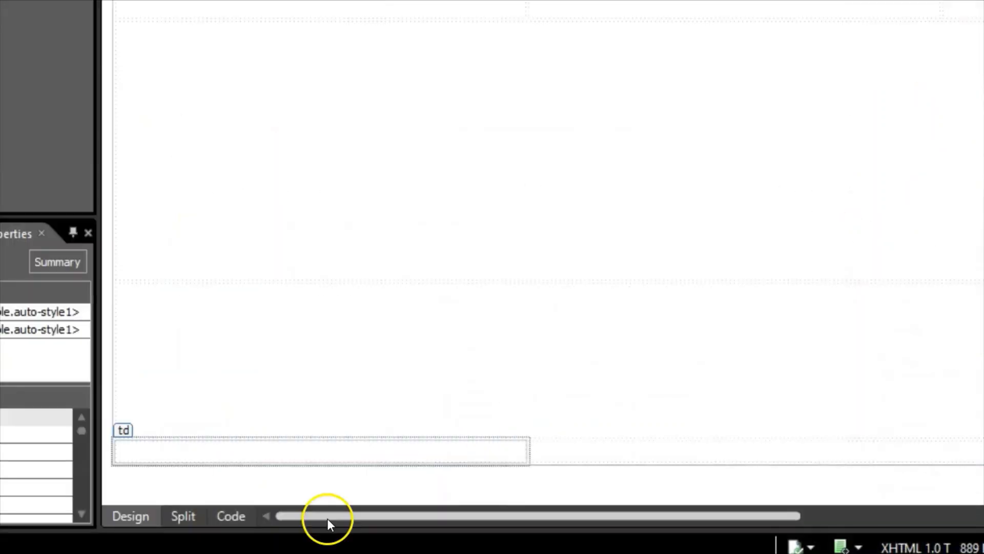
- In Cell Properties, give the bottom-left cell a fixed 600 px width and 300 px height
right_click(211, 455)
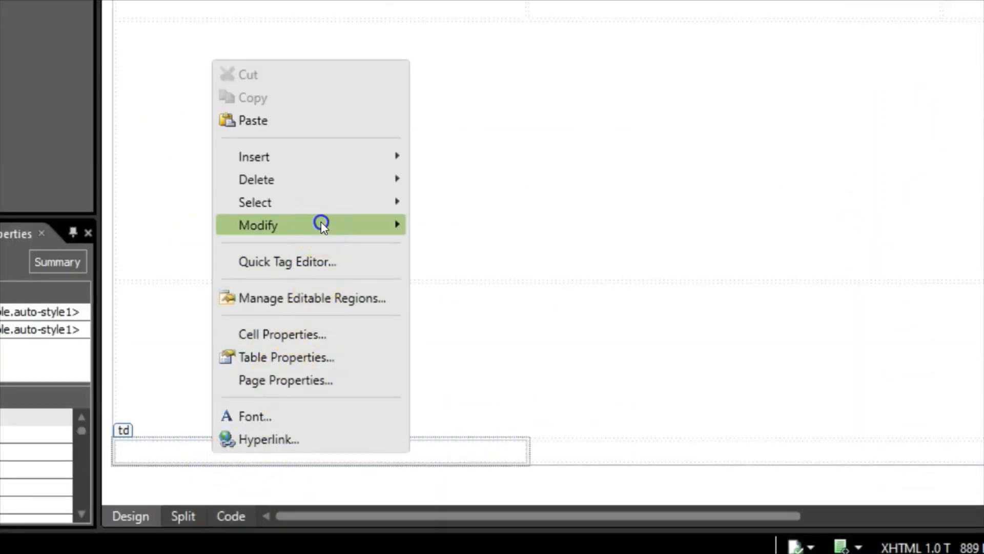
mouse_move(321, 221)
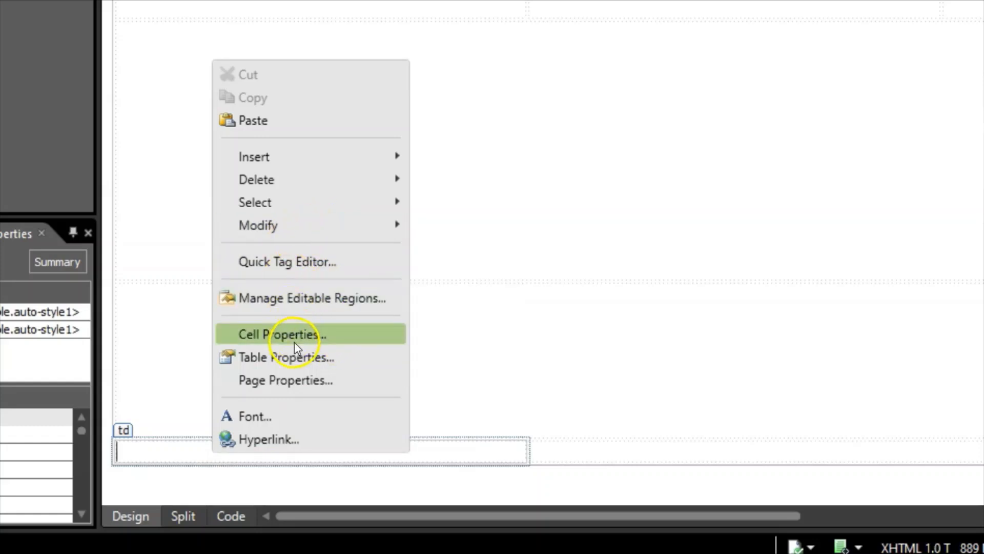
left_click(305, 334)
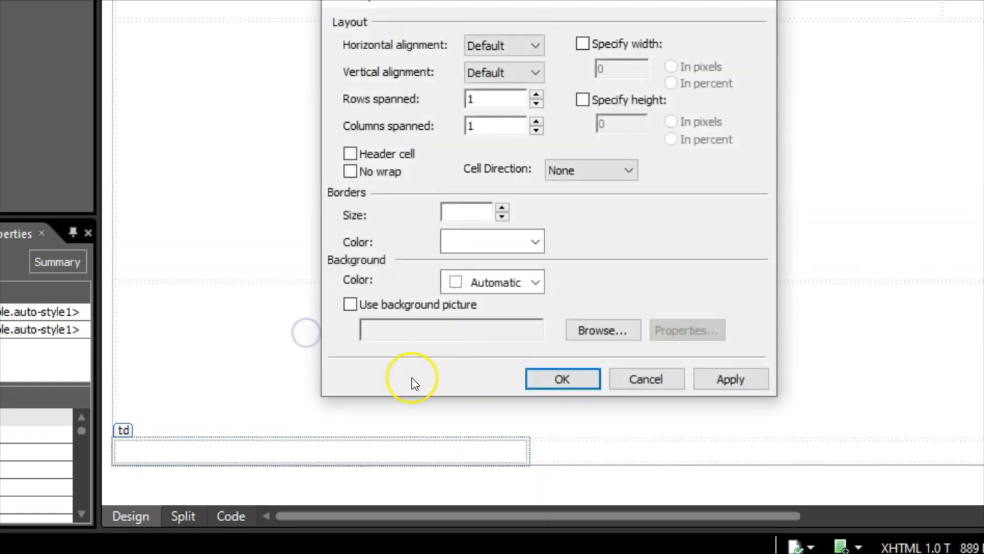
left_click(582, 44)
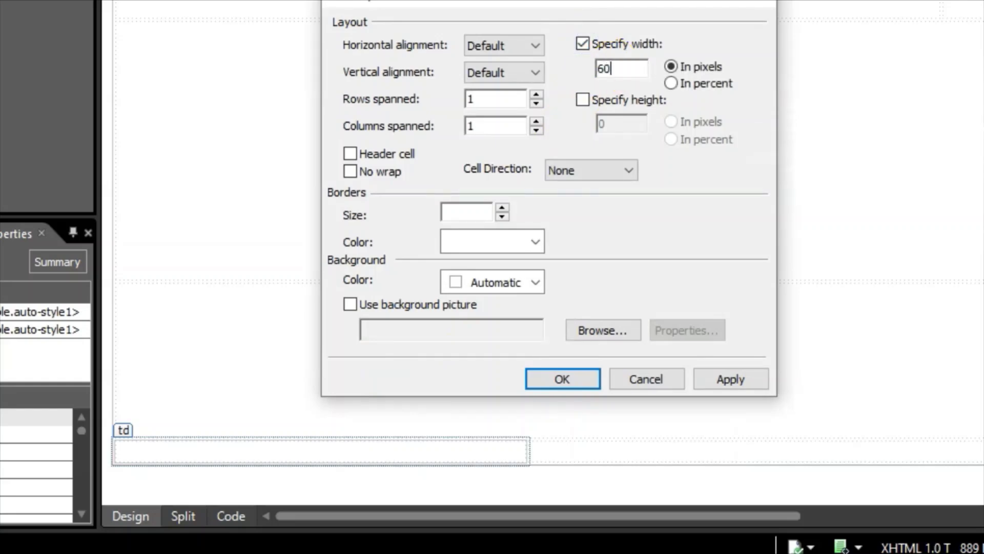
left_click(583, 101)
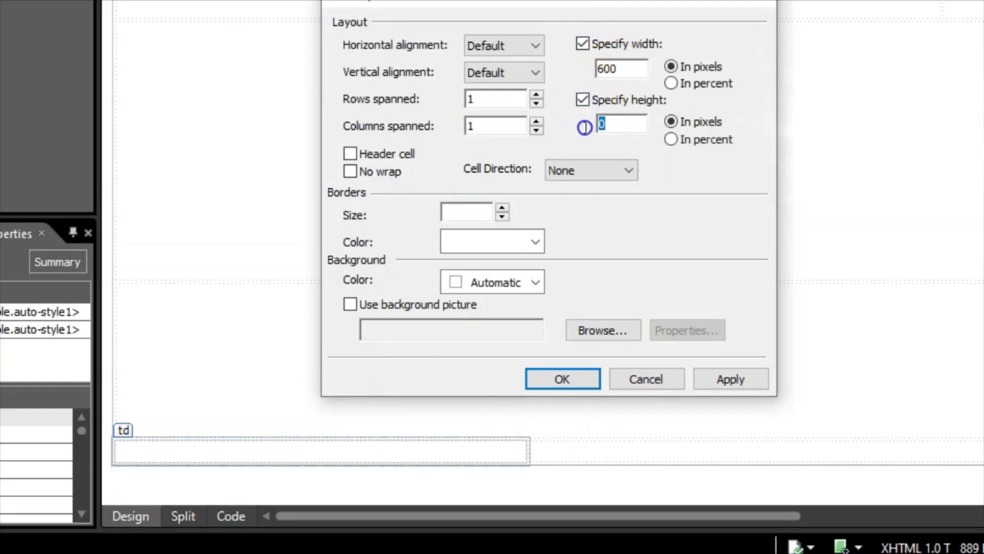
type("300")
left_click(738, 380)
left_click(560, 379)
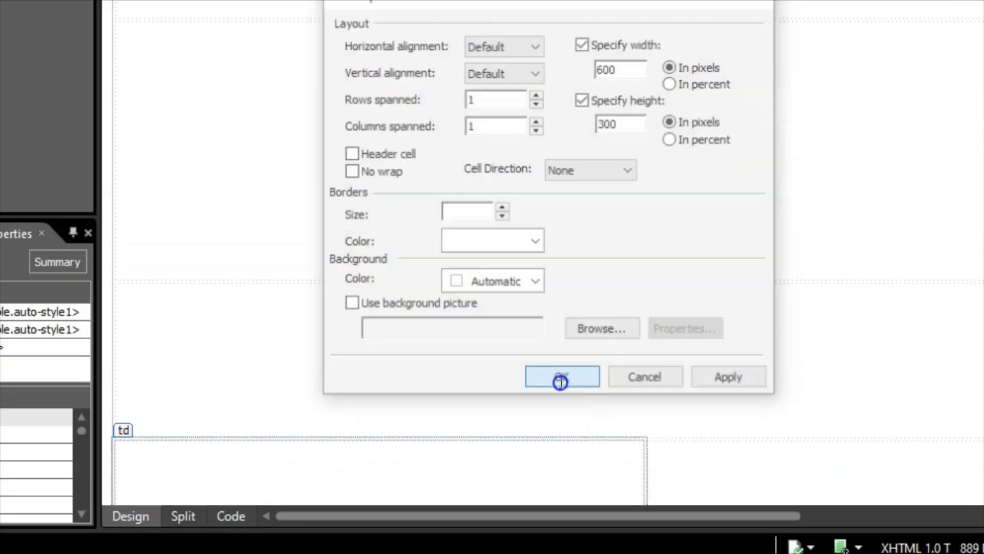
left_click_drag(685, 515, 813, 518)
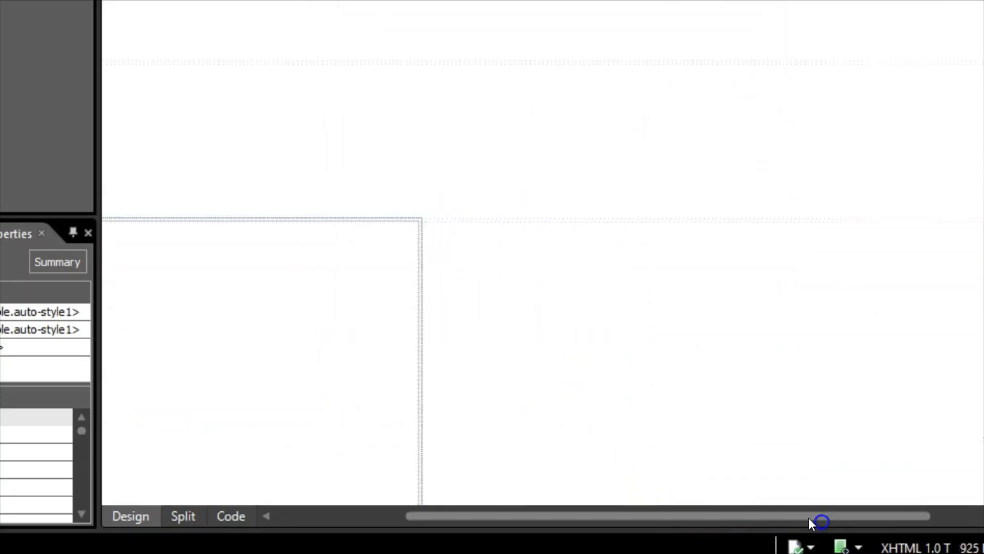
- In Cell Properties, fix the bottom-right, two-column cell at 600 px wide and 300 px high
left_click(624, 375)
left_click(843, 368)
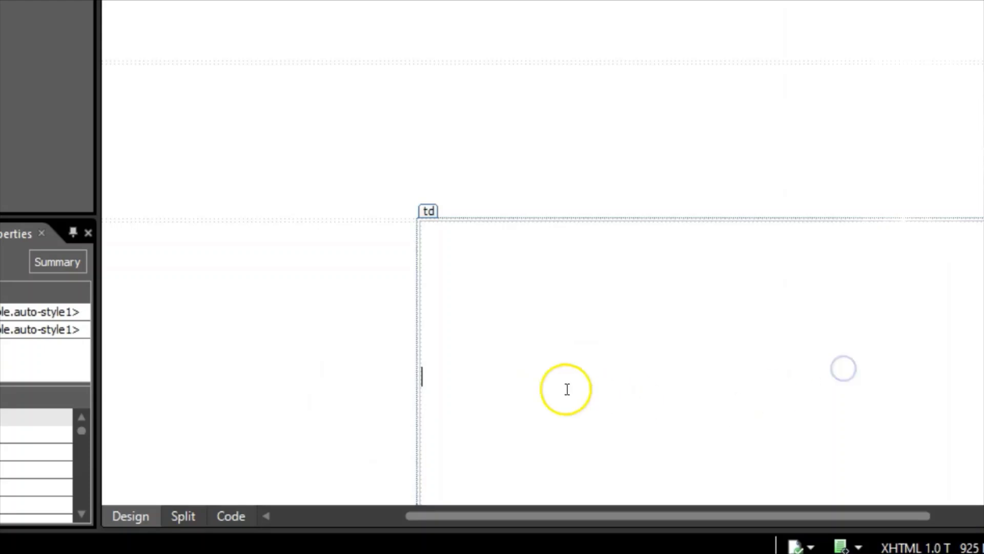
right_click(551, 376)
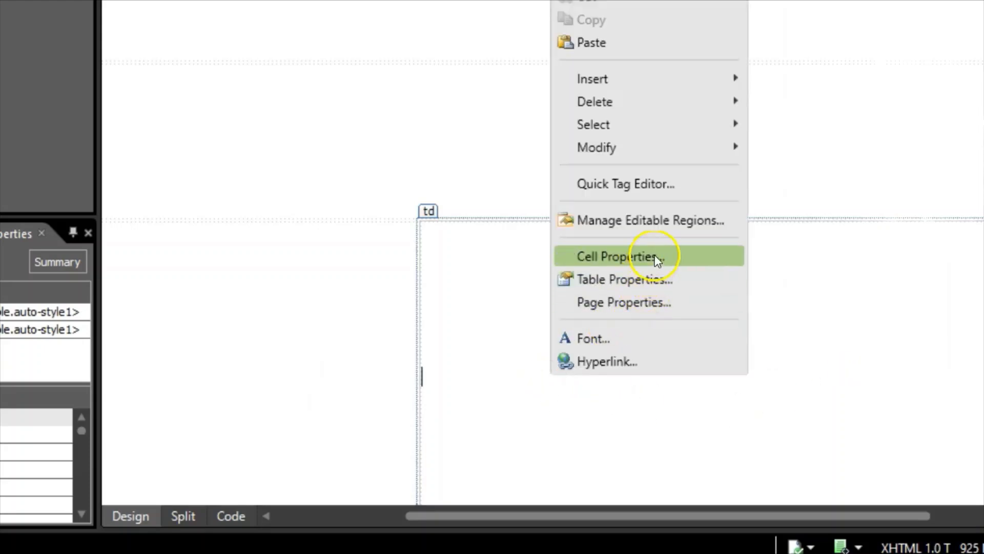
left_click(654, 255)
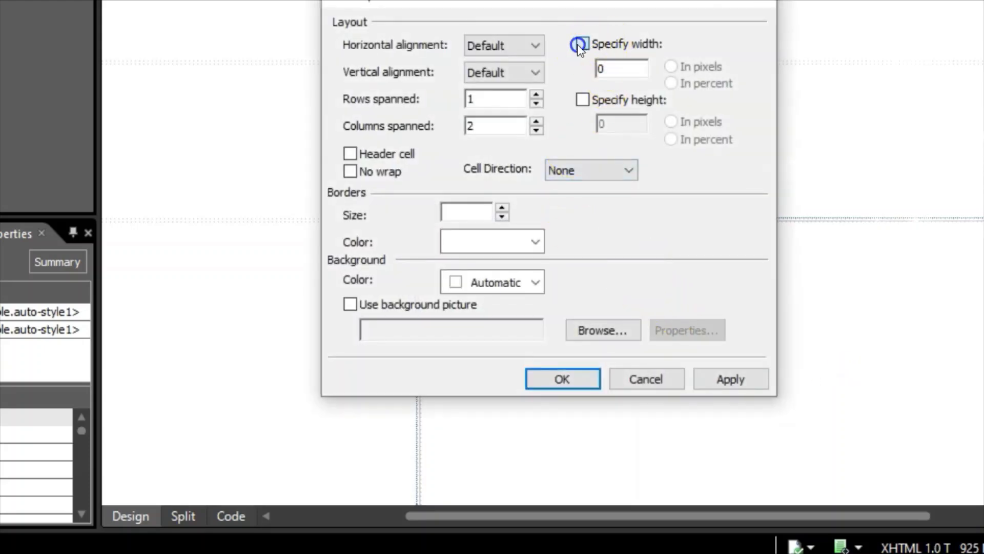
left_click(579, 45)
left_click_drag(621, 69, 575, 68)
type("600")
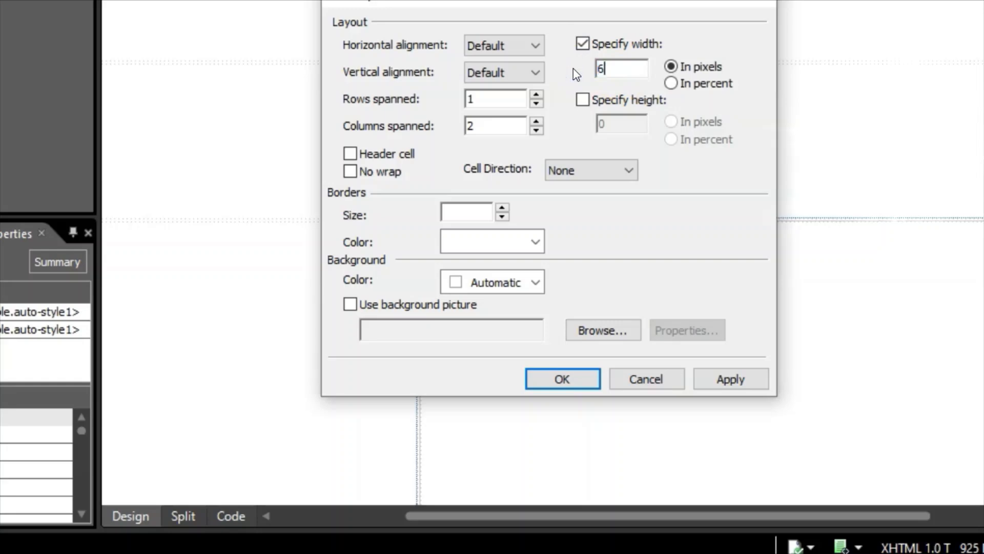
left_click(584, 98)
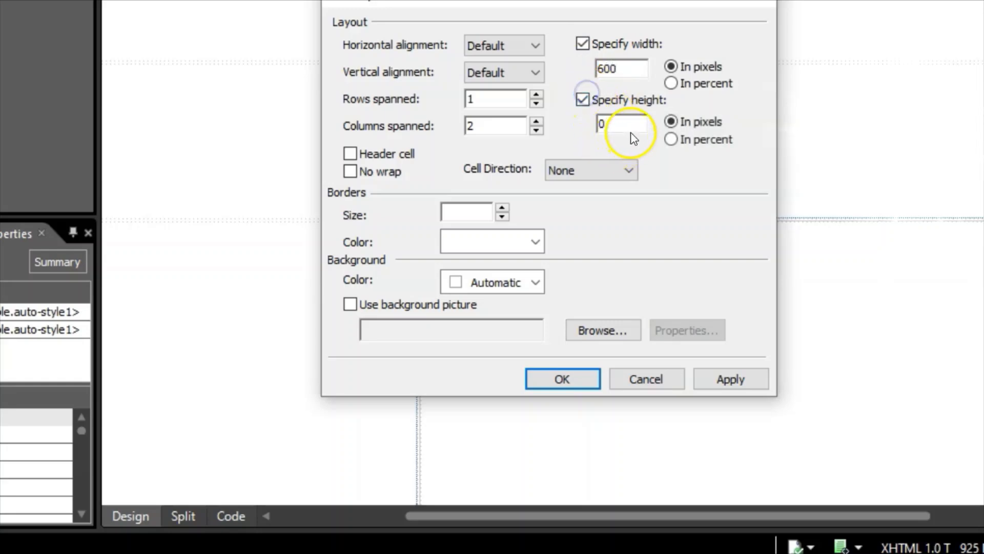
left_click_drag(630, 125, 578, 123)
type("300")
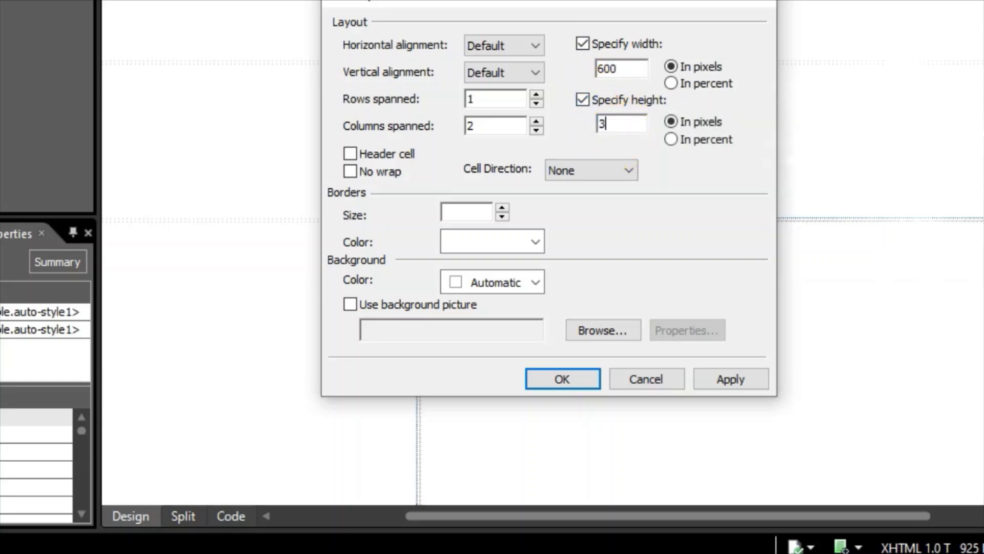
left_click(741, 379)
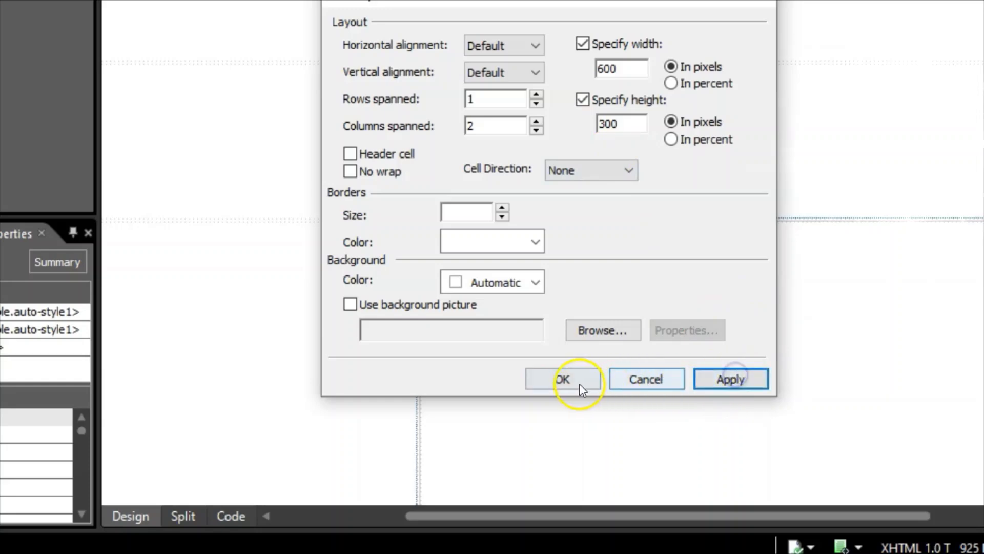
left_click(563, 379)
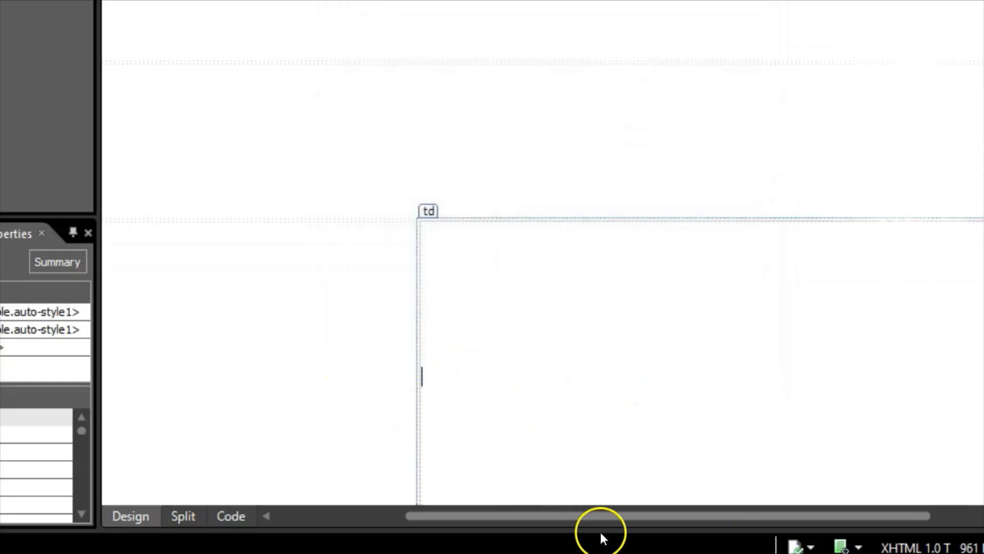
mouse_move(418, 490)
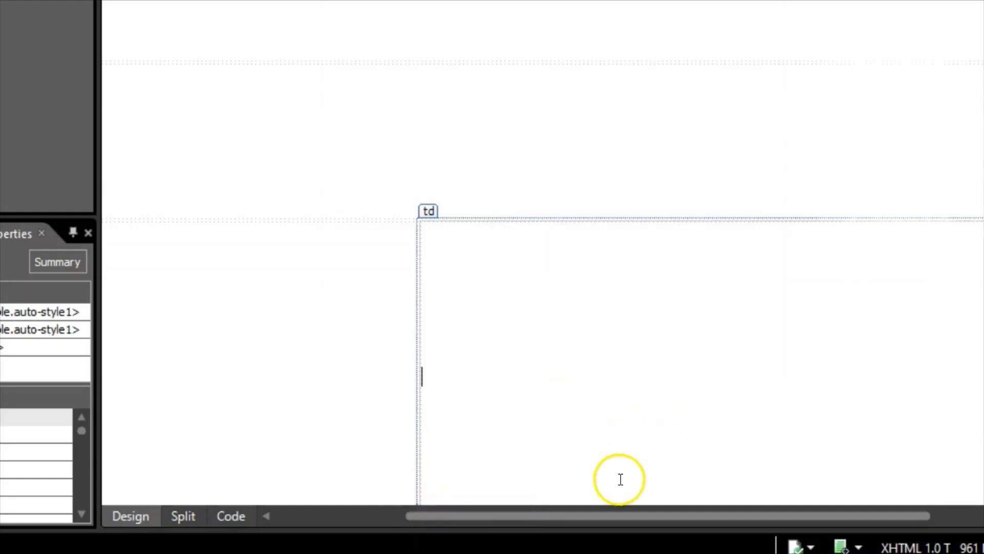
left_click_drag(624, 515, 401, 514)
scroll(367, 389, "up", 5)
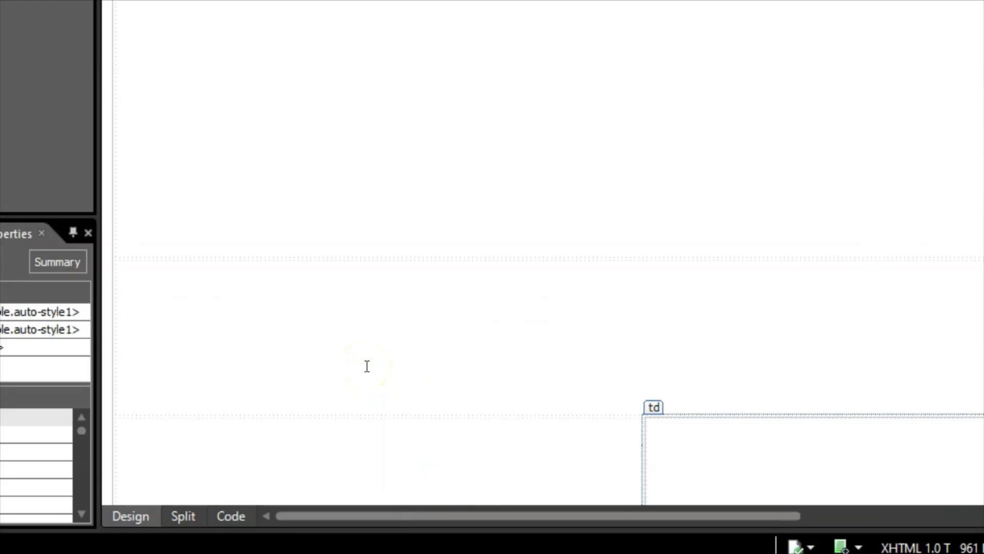
scroll(367, 366, "down", 5)
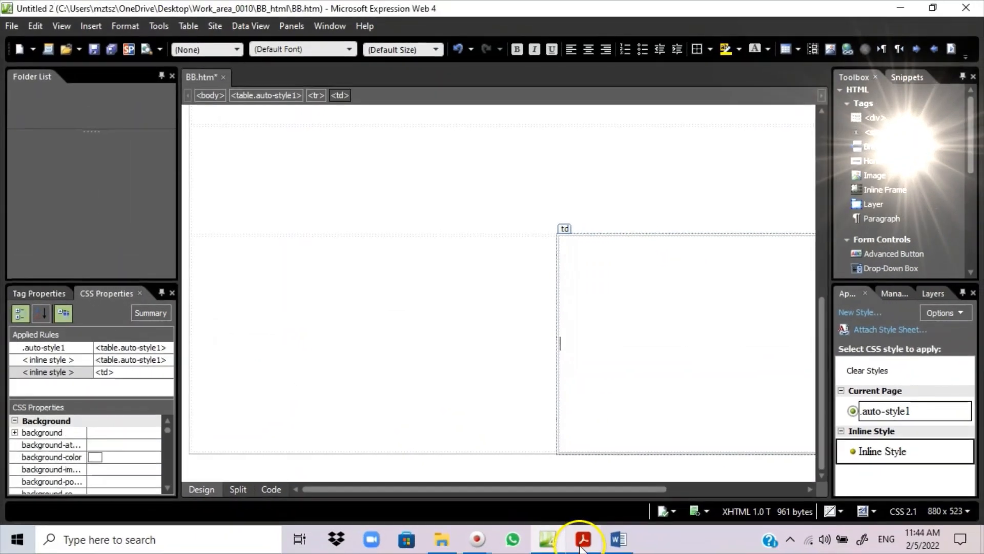
- Highlight 'brickwork.jpg' in question 2 of the exam PDF, then return to BB.htm
left_click(581, 543)
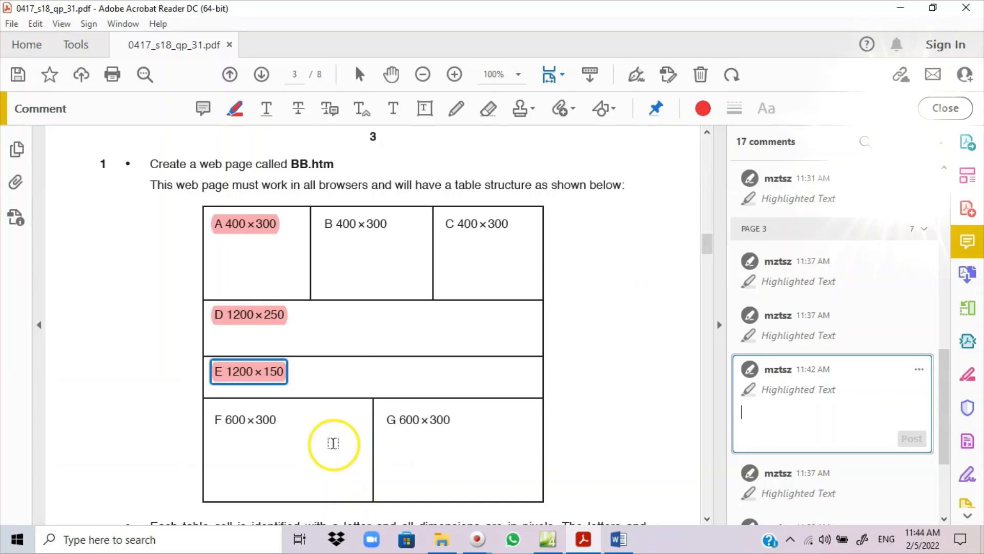
scroll(308, 410, "down", 5)
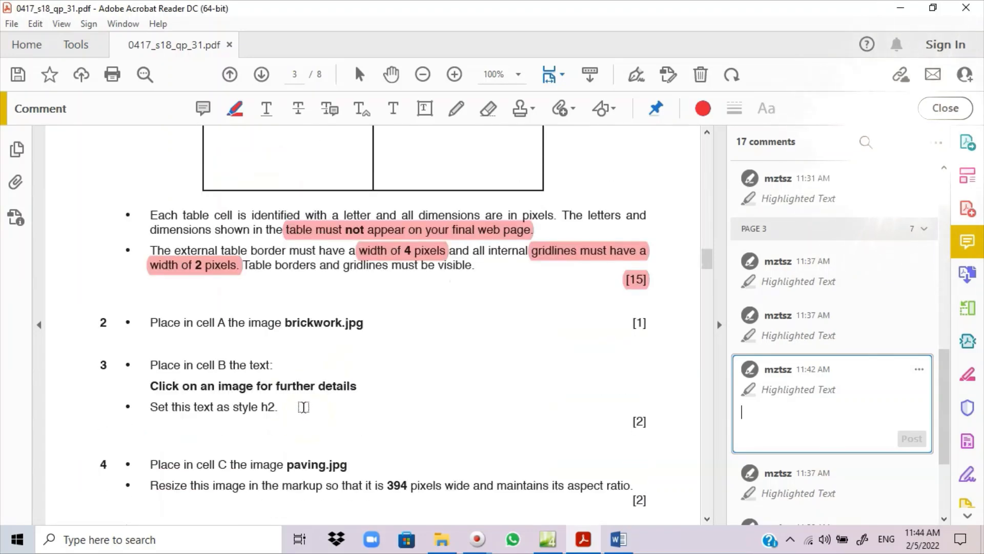
scroll(263, 369, "down", 3)
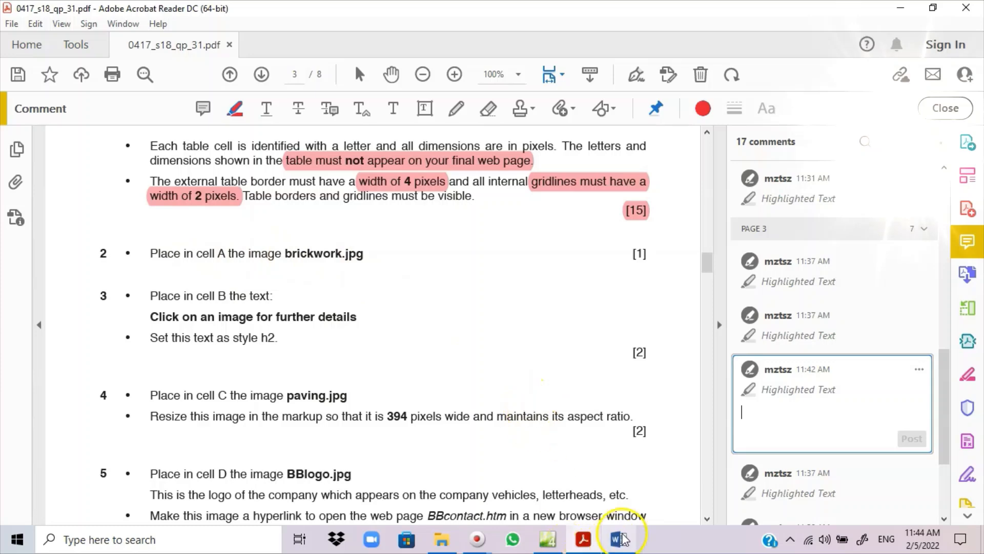
left_click(547, 539)
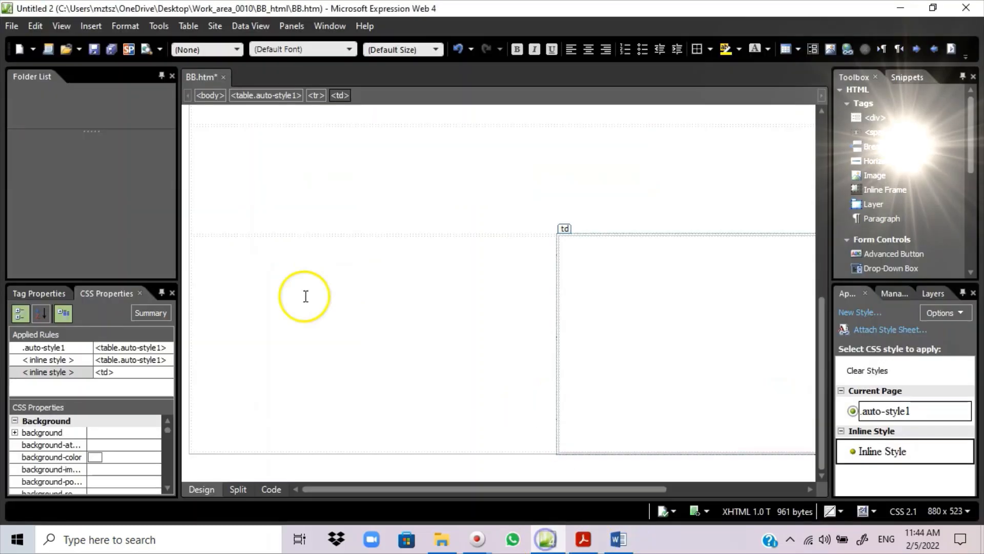
left_click(249, 211)
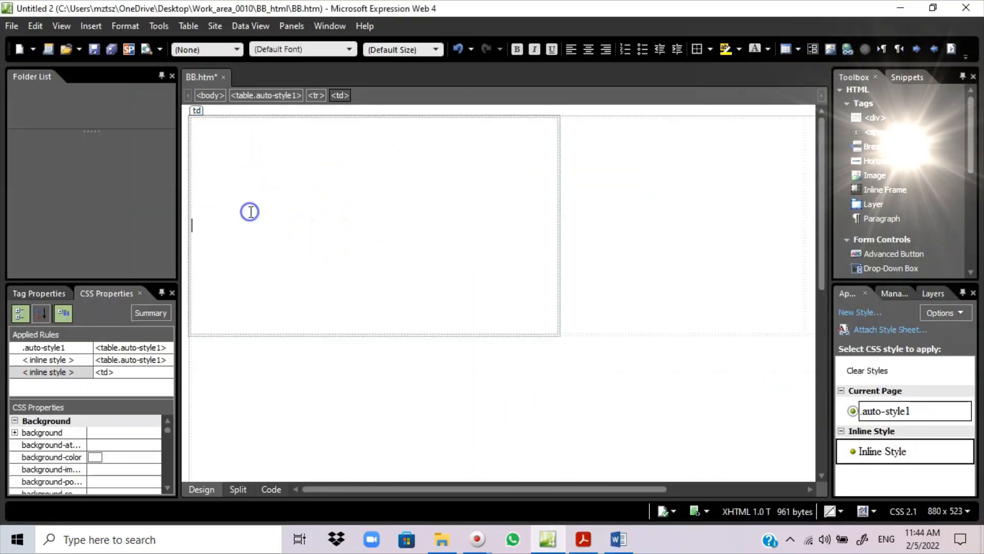
left_click(583, 539)
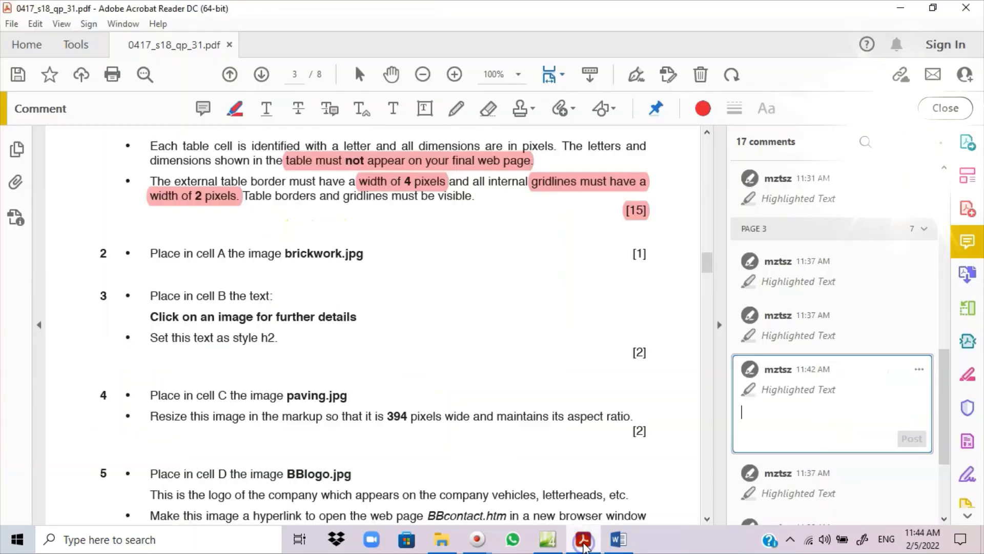
left_click_drag(281, 264, 365, 257)
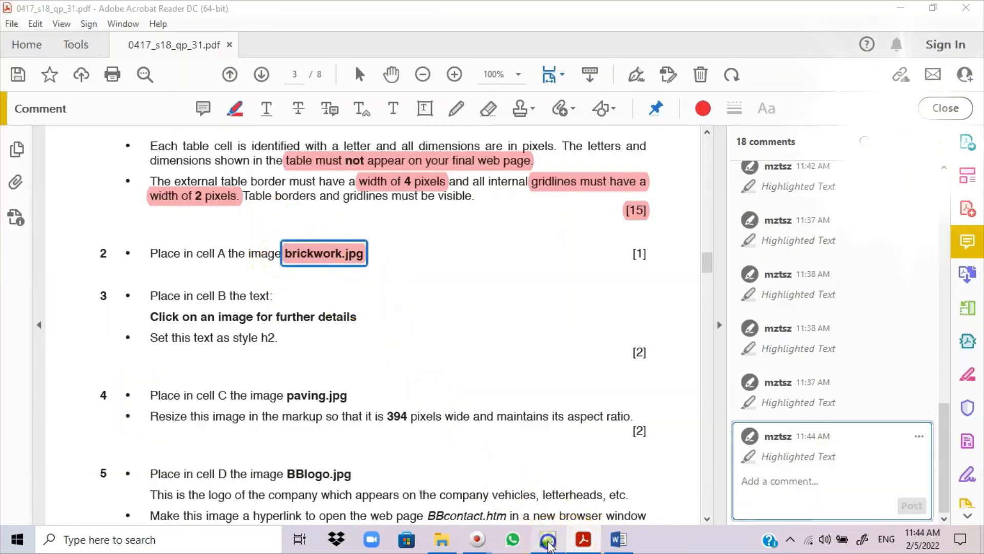
left_click(548, 540)
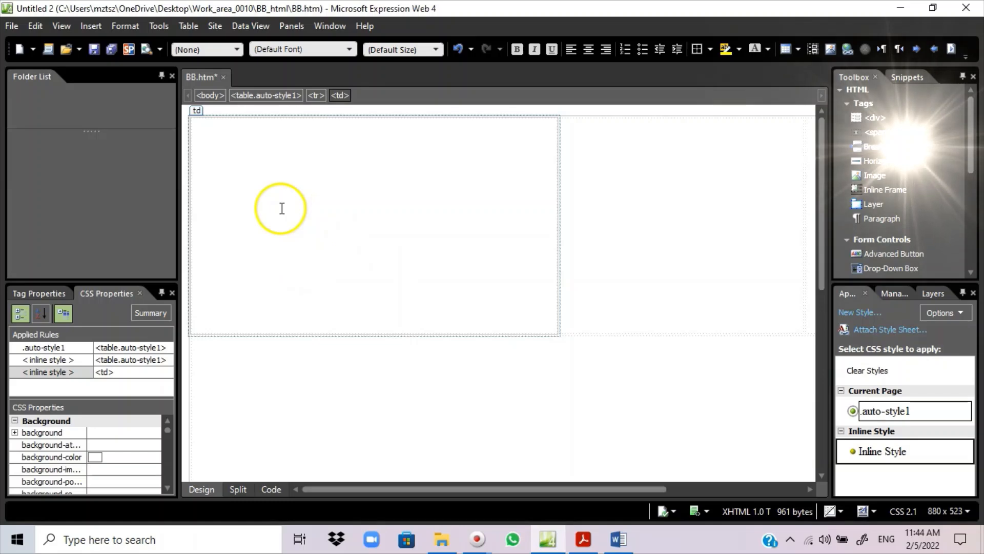
- Start inserting a picture from file, browsing to the 06_0417_31_Confidential Source Files 2018 folder
right_click(261, 199)
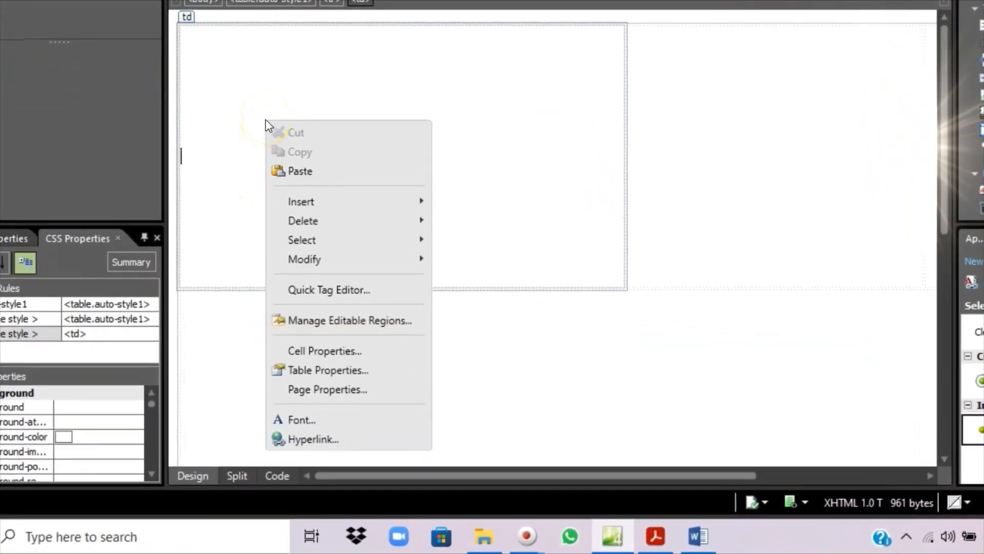
mouse_move(343, 203)
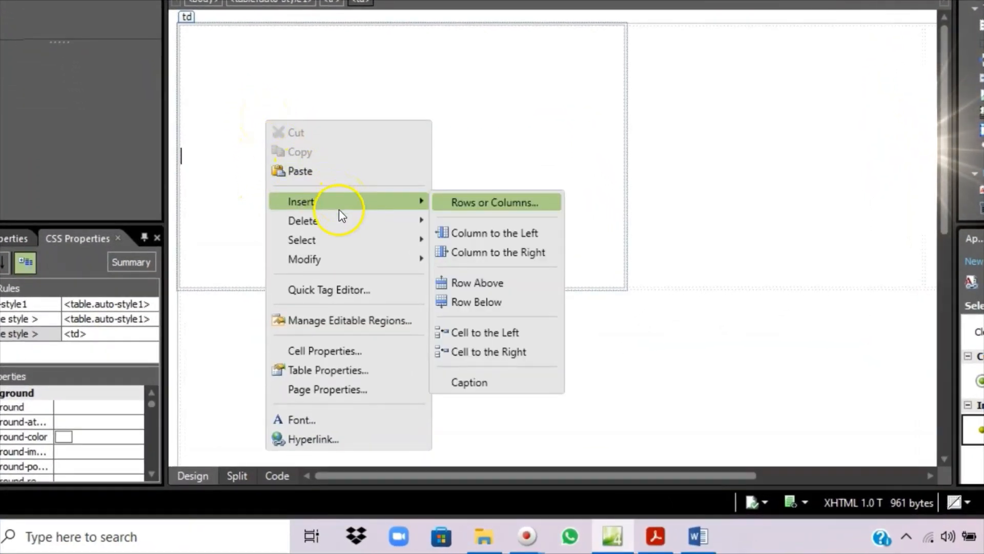
mouse_move(333, 260)
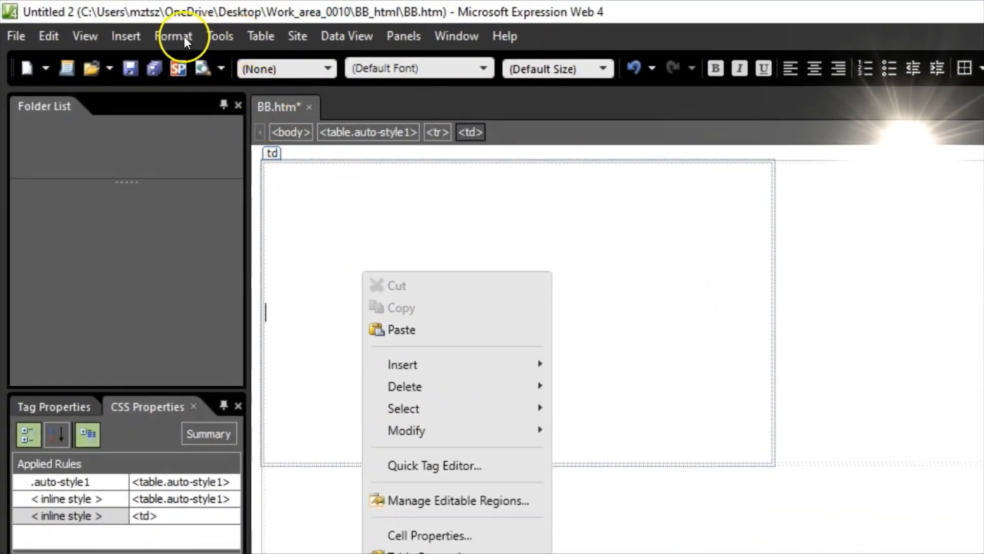
left_click(116, 37)
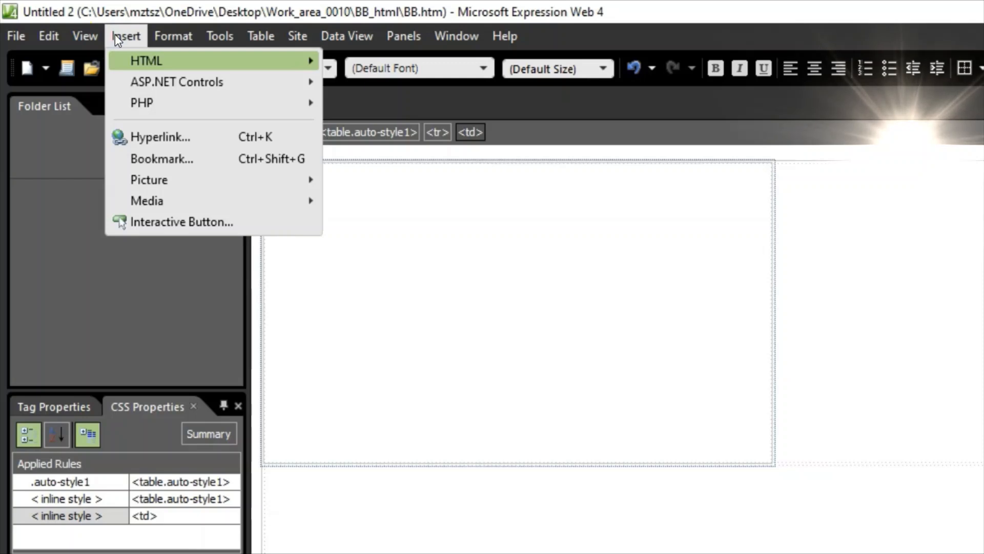
mouse_move(218, 175)
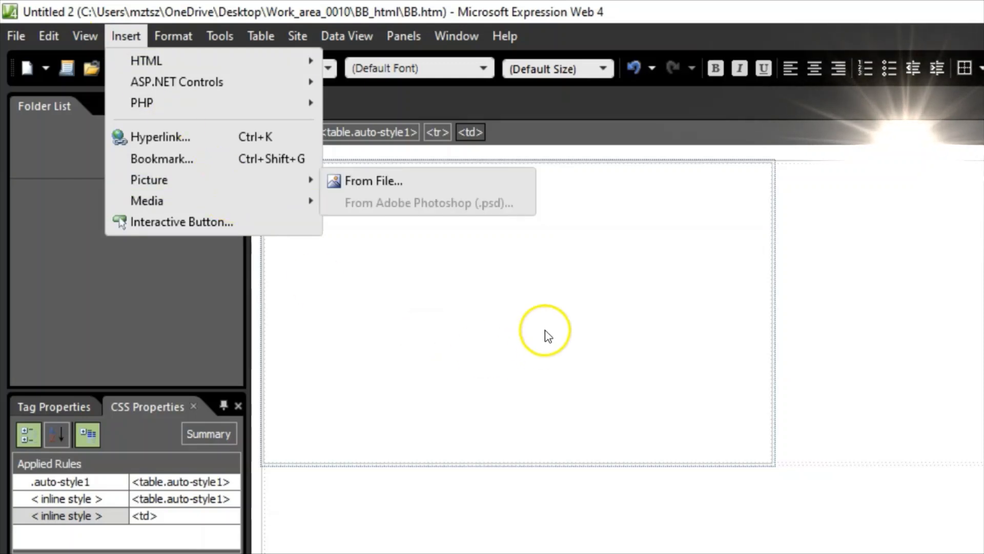
left_click(545, 316)
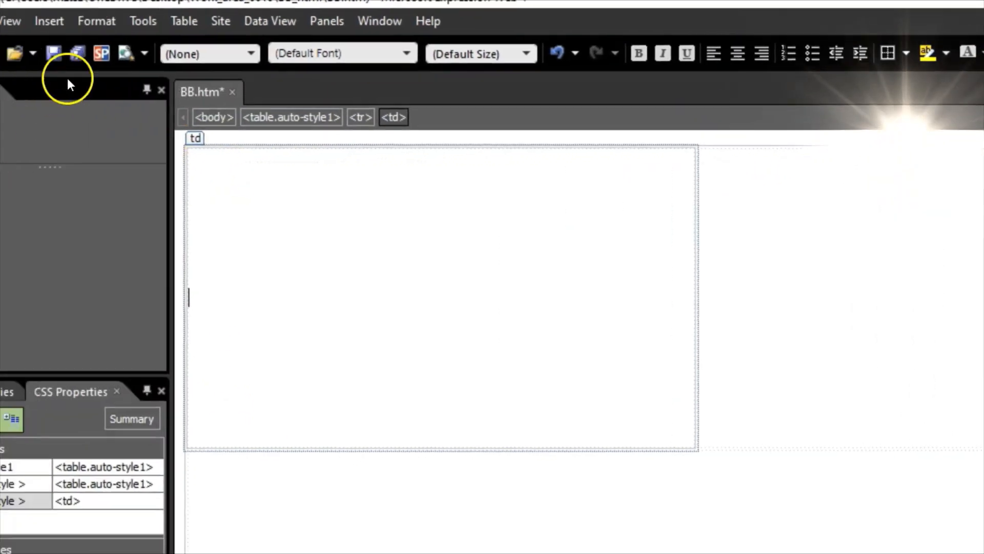
left_click(121, 18)
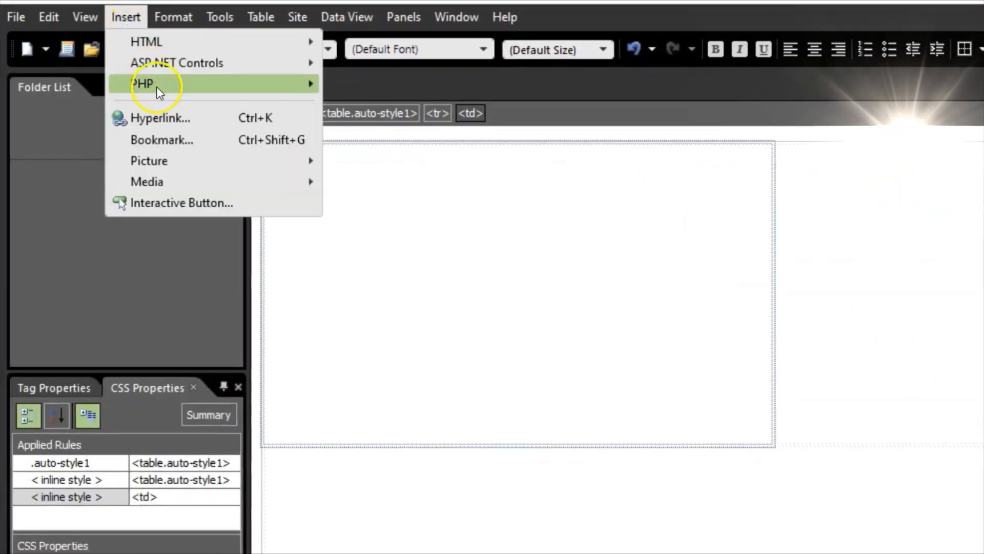
mouse_move(180, 160)
left_click(372, 163)
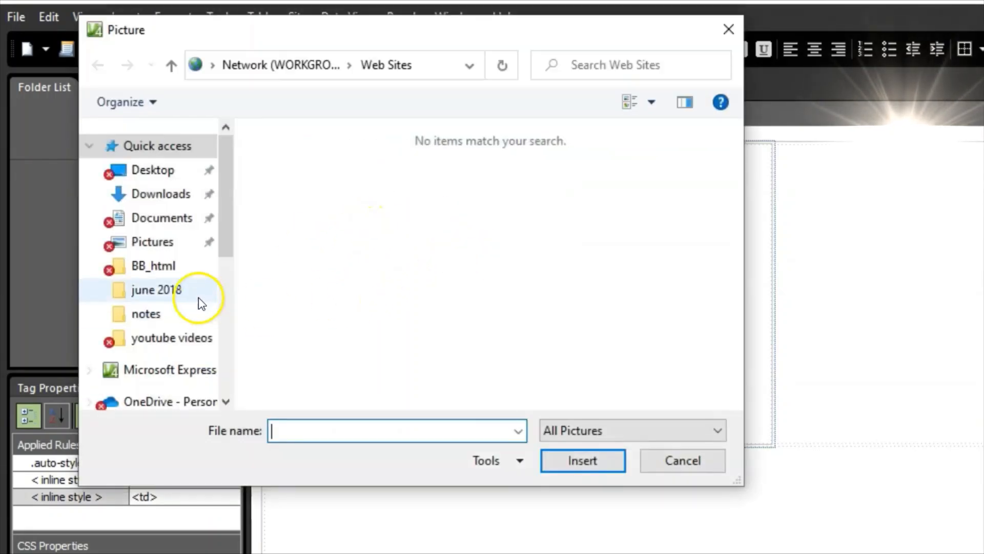
left_click(148, 171)
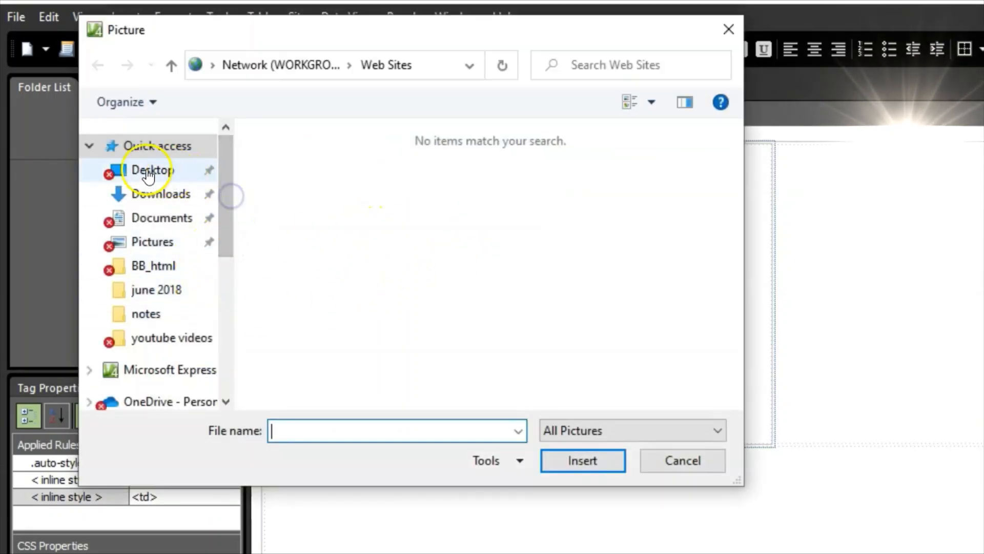
double_click(306, 183)
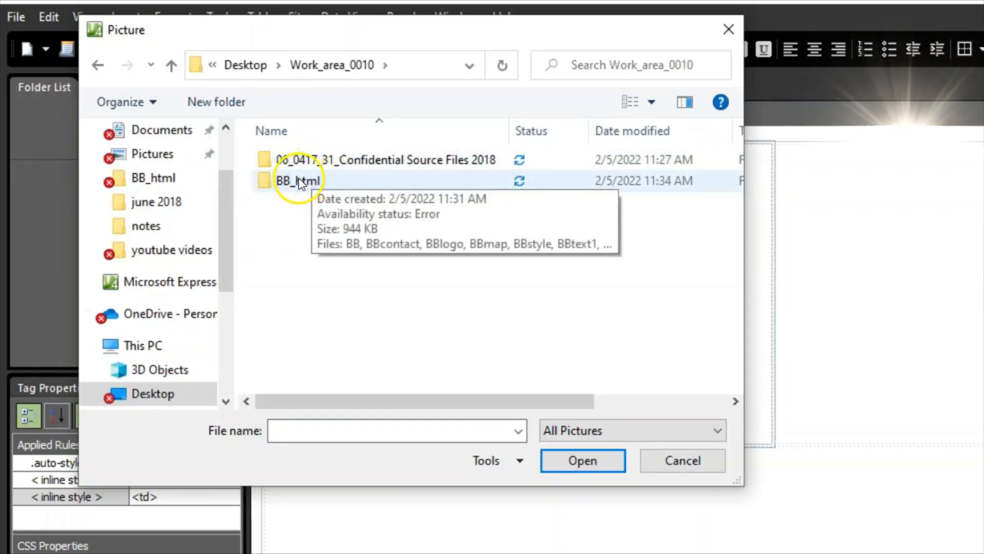
double_click(289, 162)
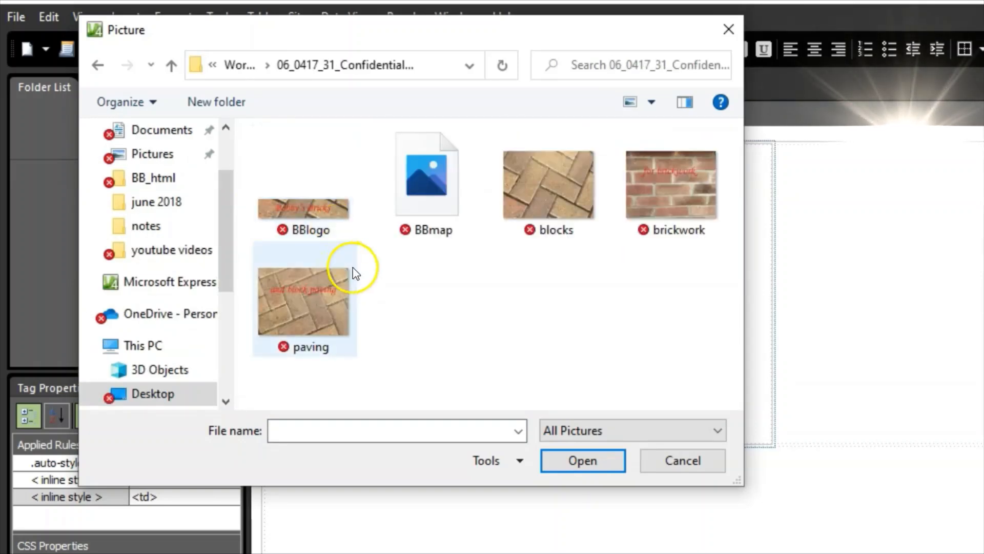
- Insert brickwork.jpg into cell A with alternate text 'Image of brick work'
key("alt+Tab")
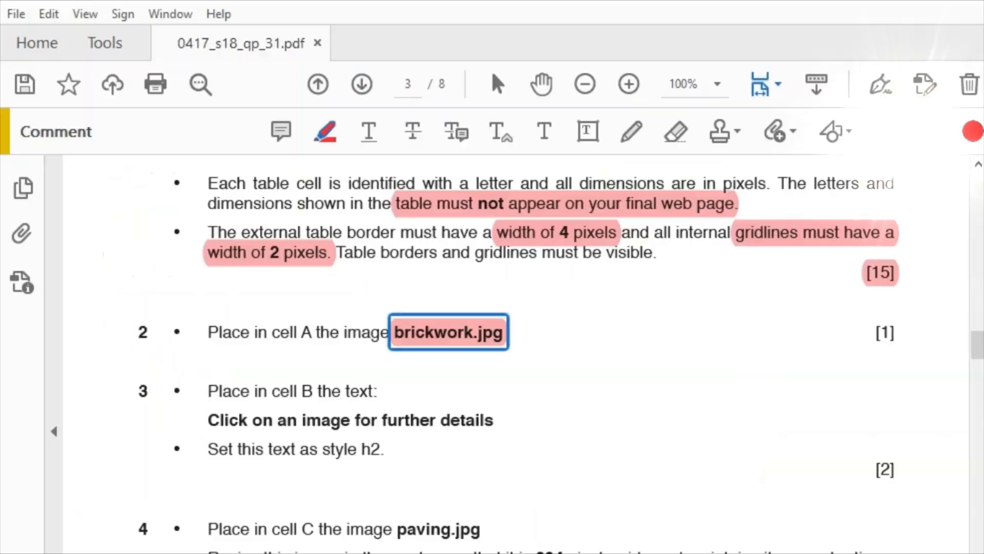
key("alt+Tab")
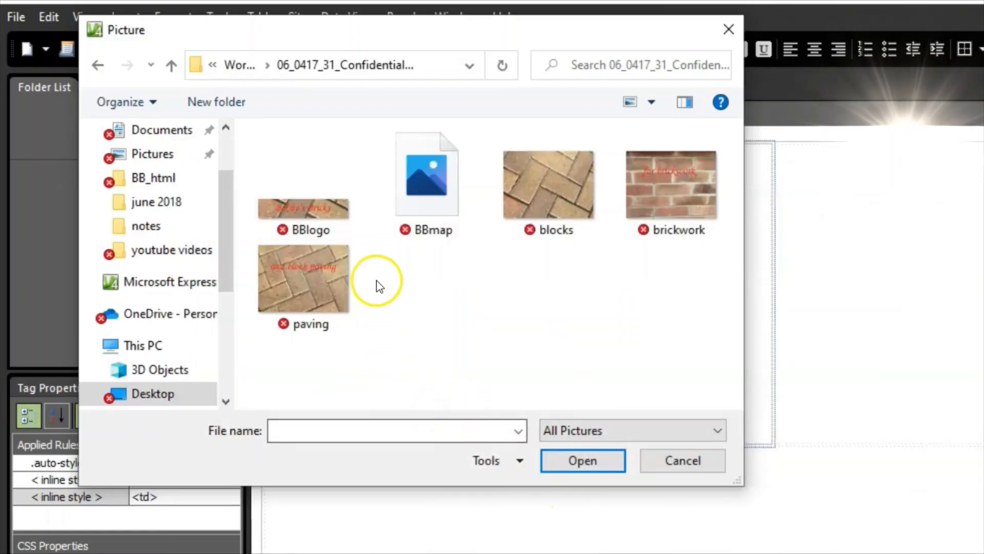
left_click(675, 189)
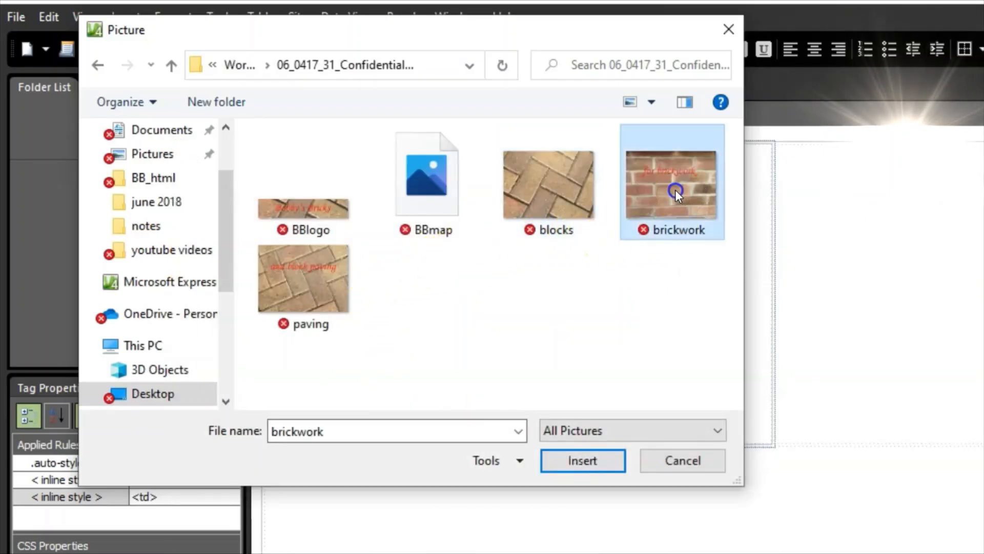
left_click(576, 462)
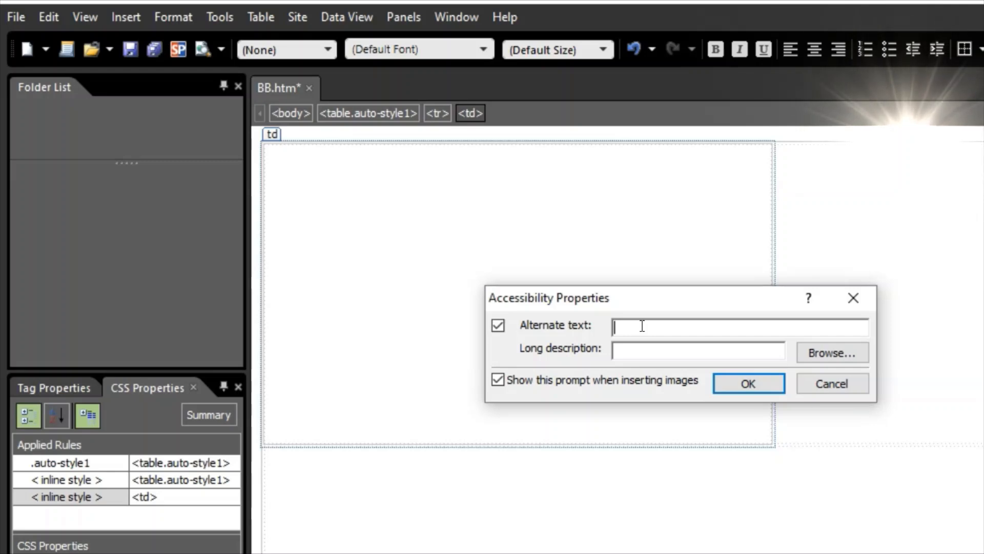
left_click(662, 328)
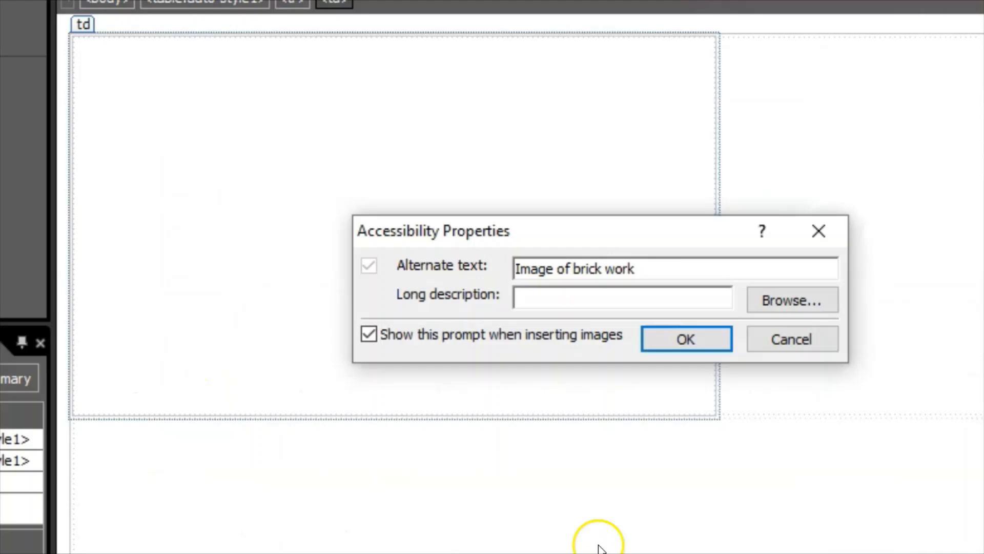
left_click(684, 339)
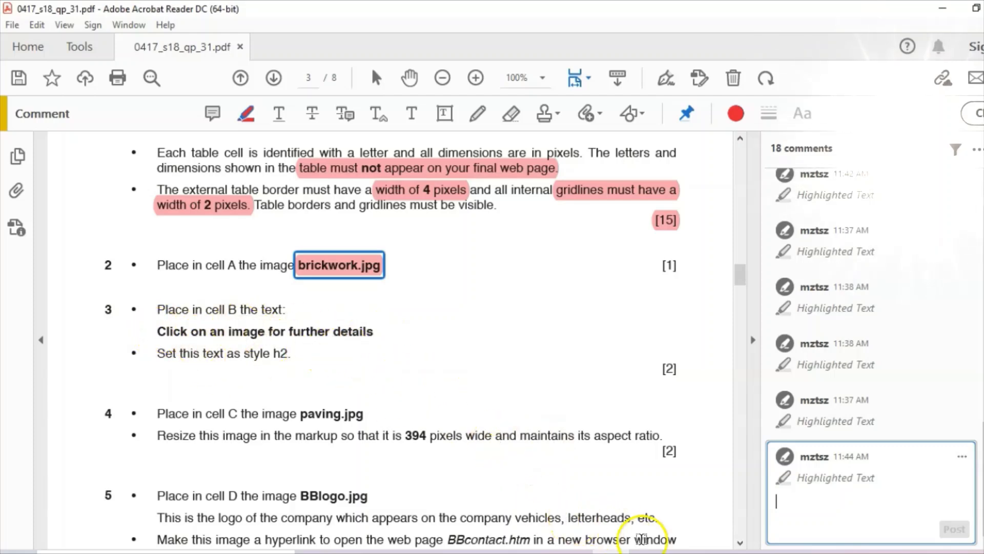
- Type 'Click on an image for further details' into the right-hand cell B
left_click(573, 552)
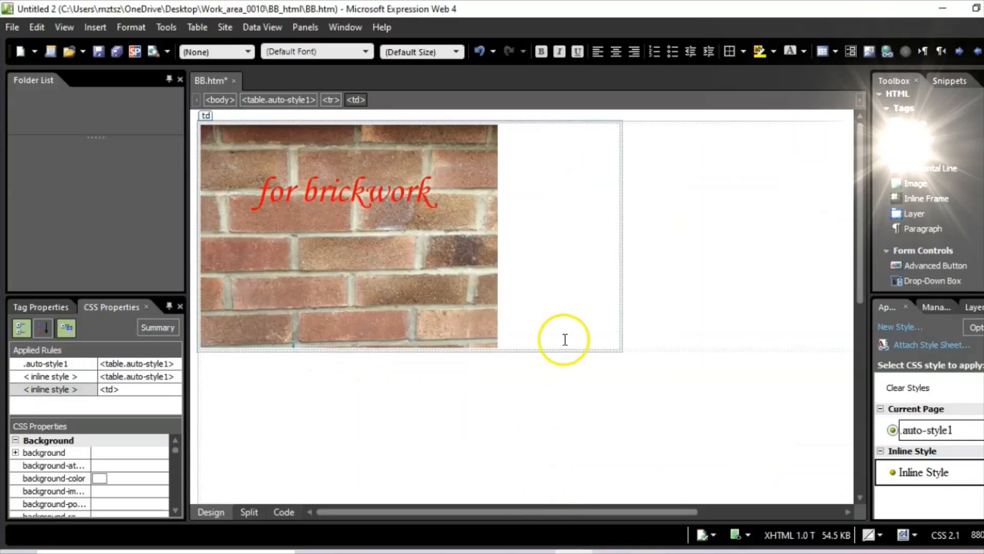
left_click(705, 222)
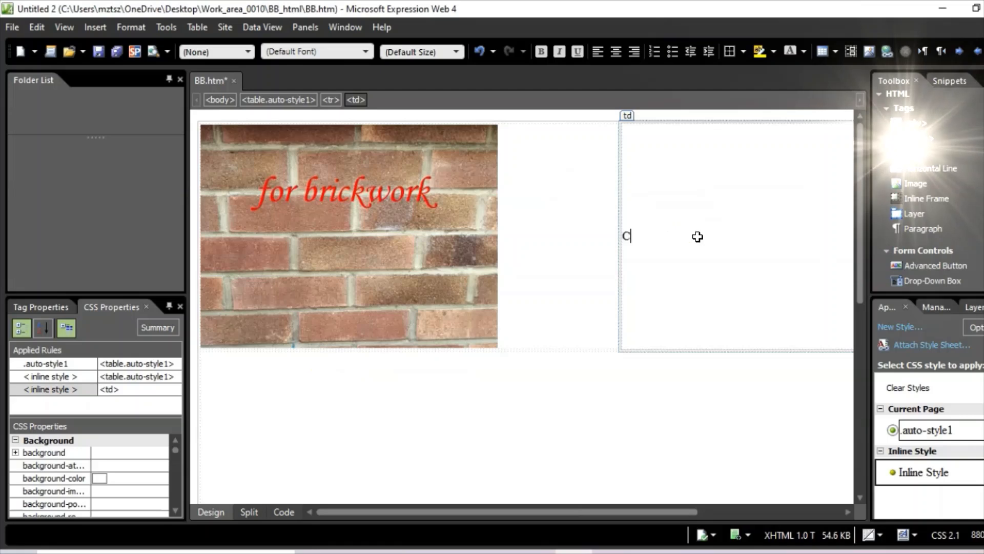
type("Click on ")
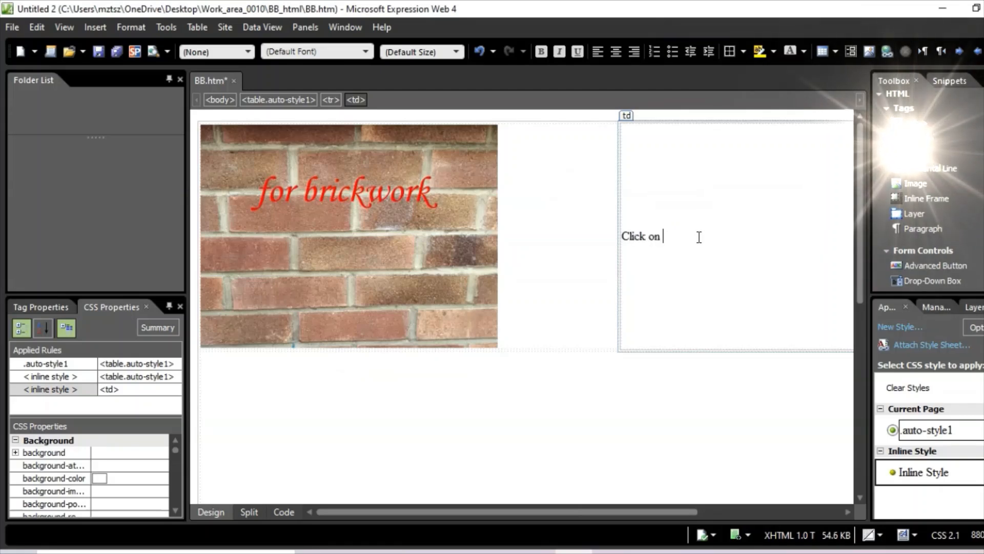
type("an image ")
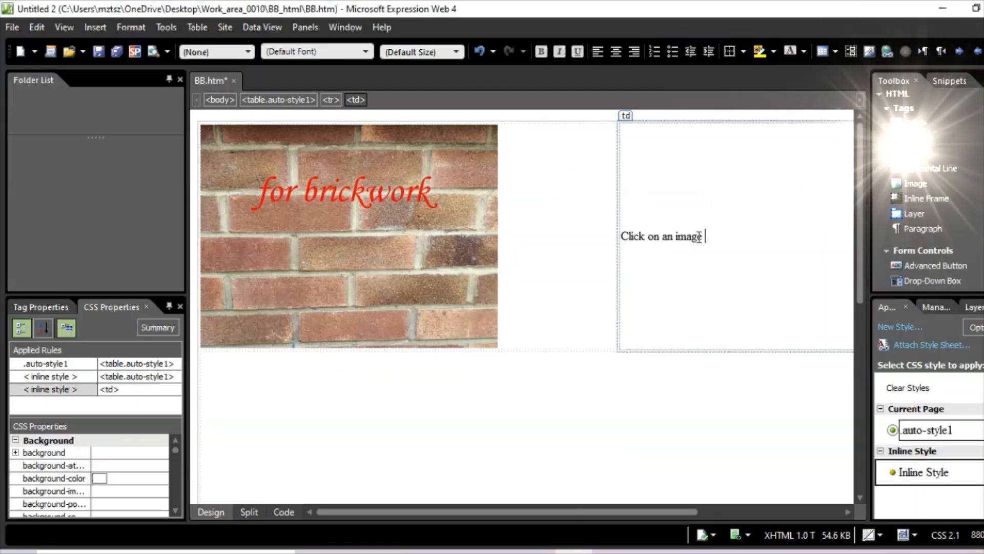
type("for fu")
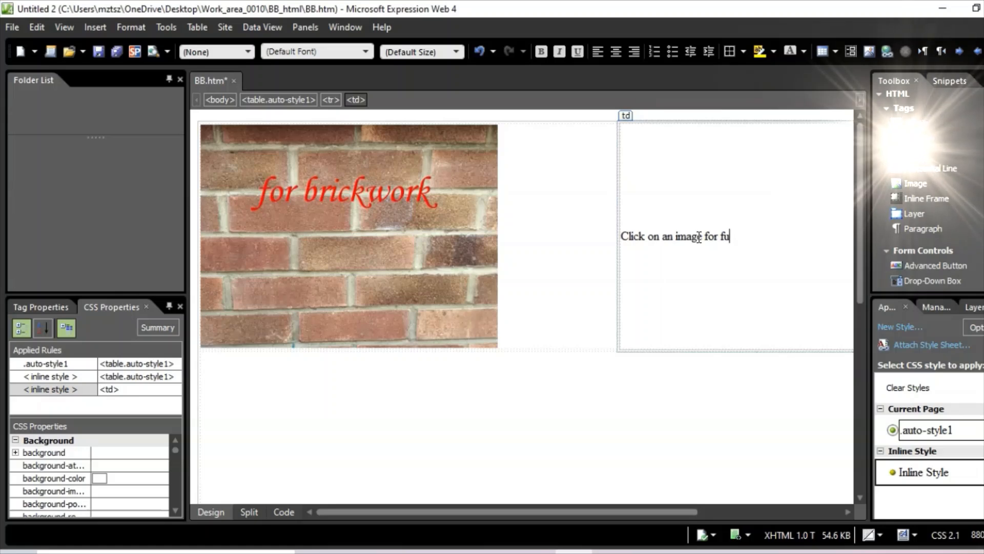
type("rther deta")
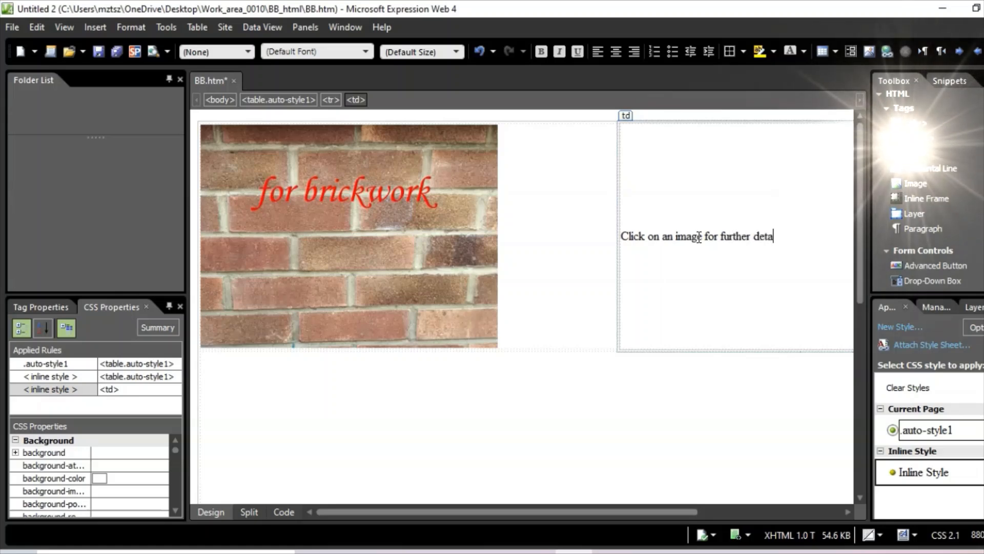
type("ils")
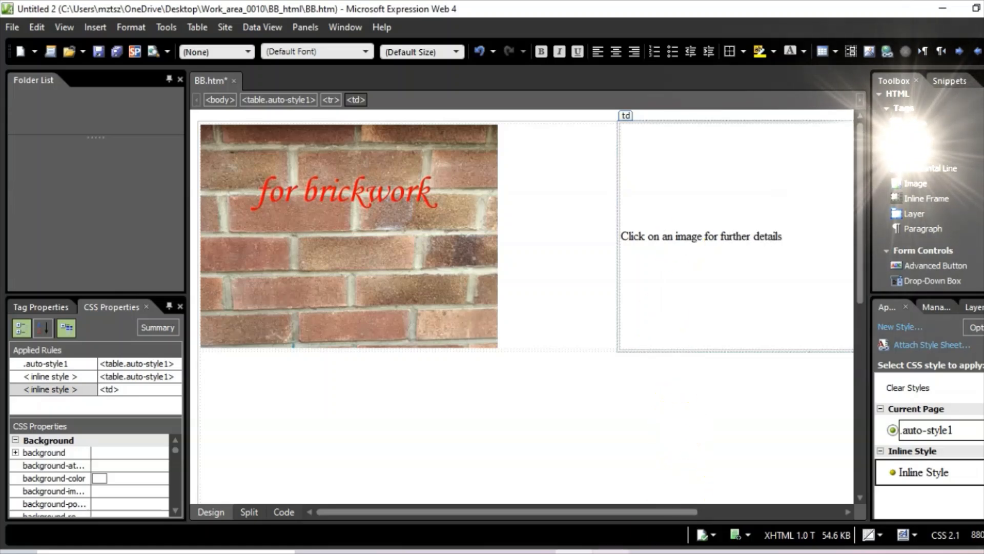
- Reread the task instructions in the exam paper, then return to the web editor
left_click(610, 552)
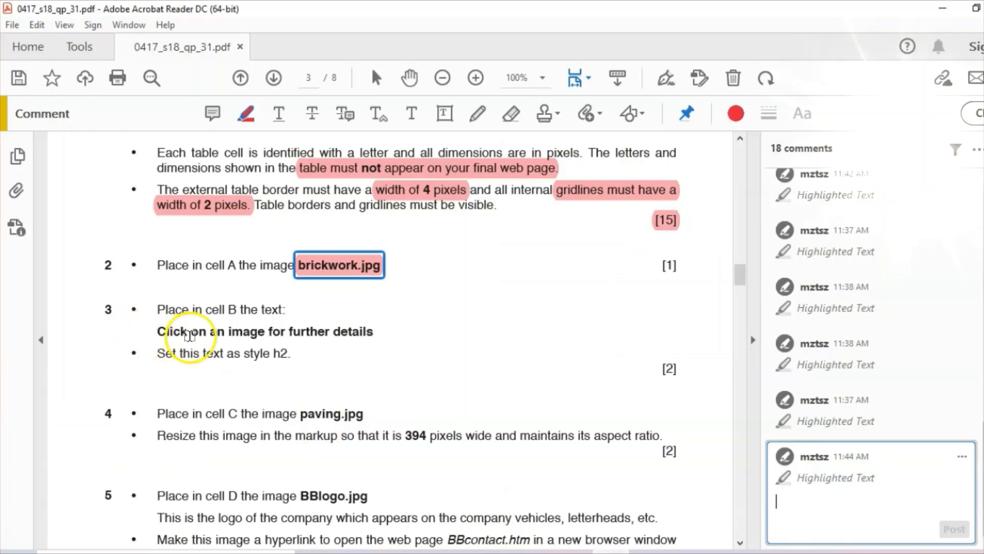
left_click(532, 552)
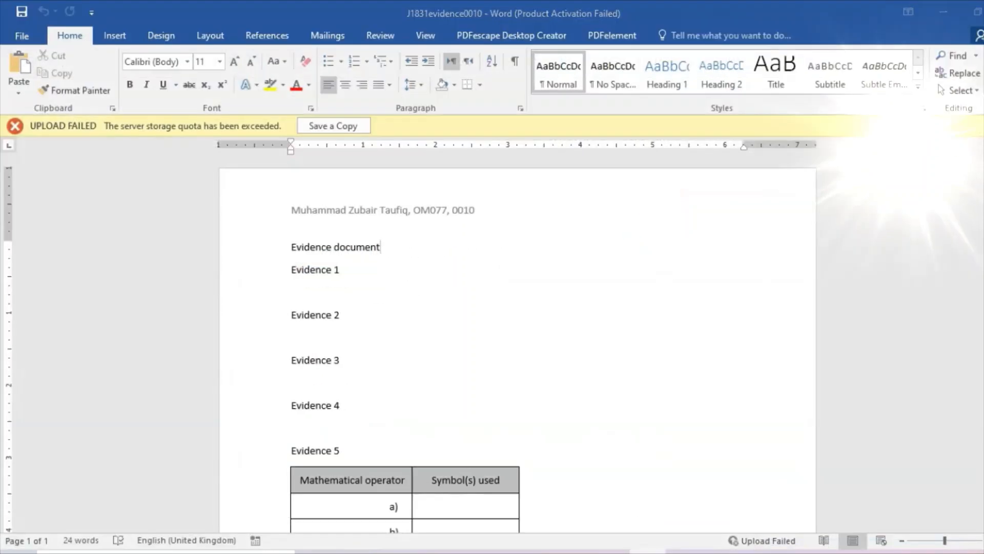
left_click(532, 552)
left_click(573, 552)
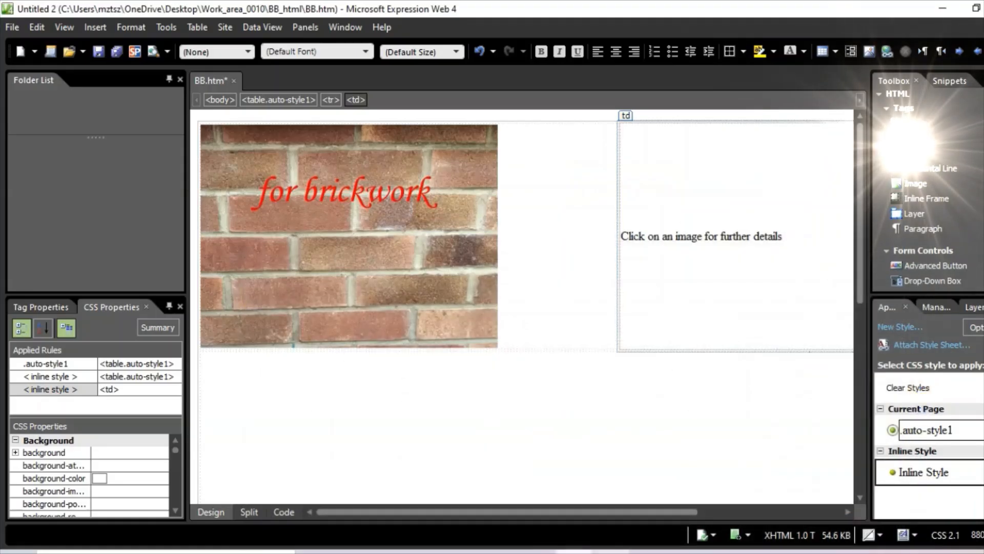
left_click(610, 552)
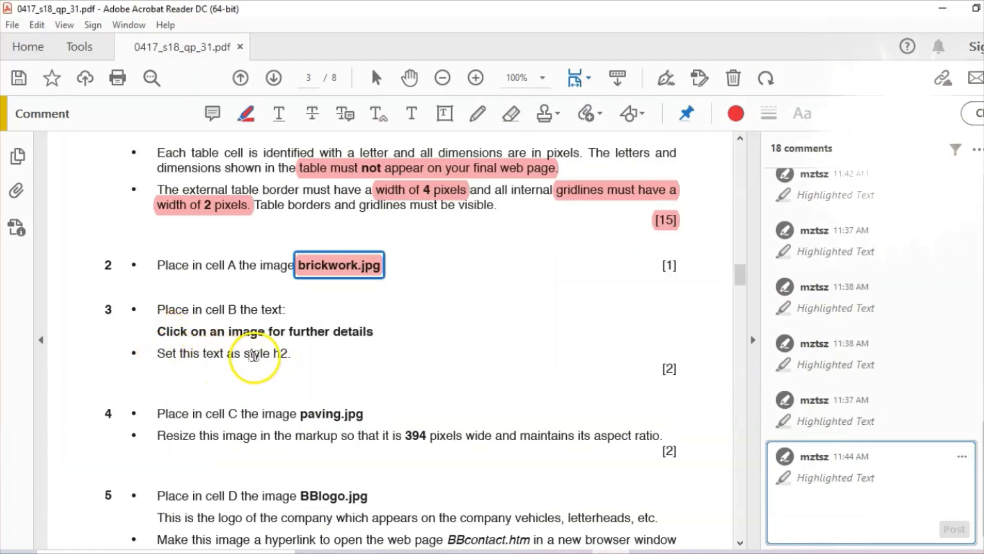
left_click(614, 547)
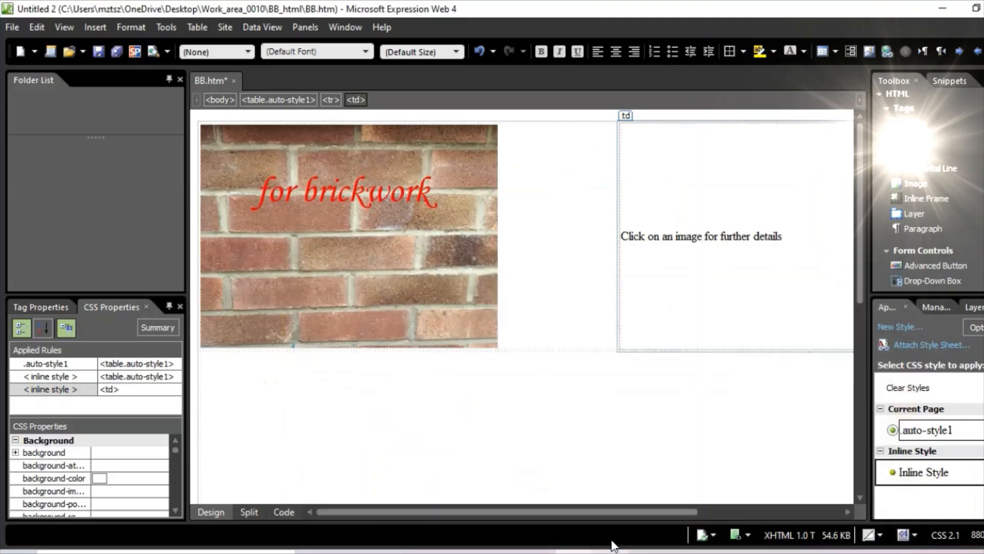
- Style cell B's 'Click on an image for further details' sentence as Heading 2
left_click_drag(764, 237, 625, 227)
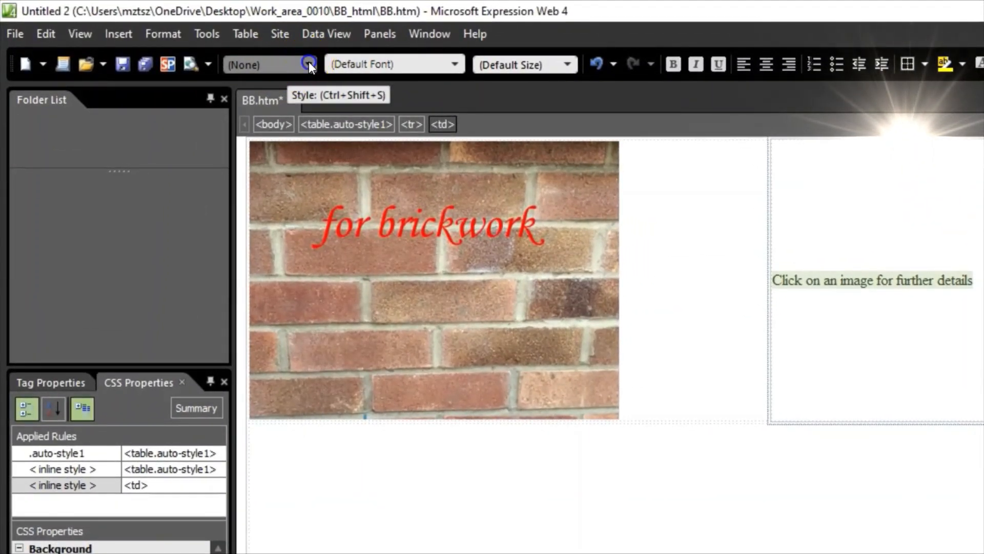
left_click(309, 64)
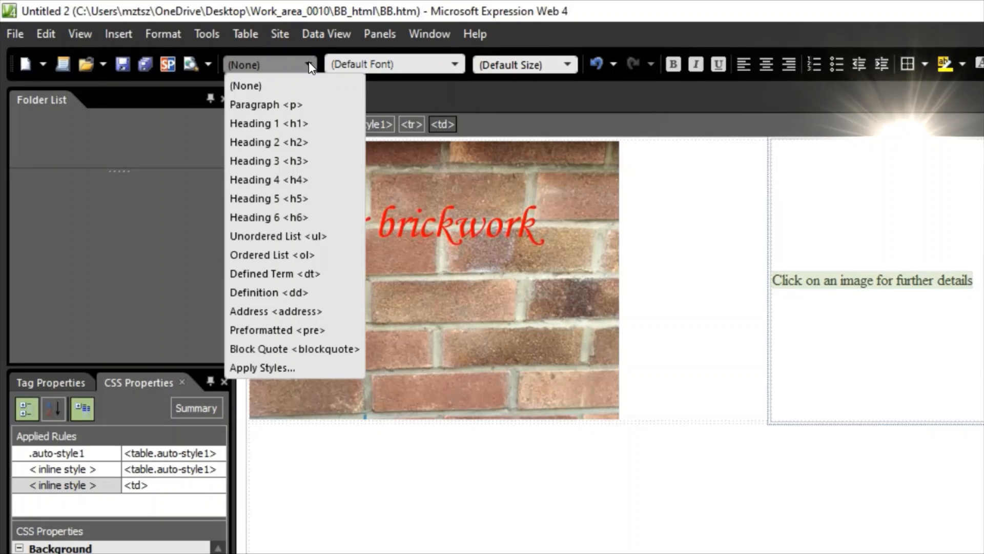
left_click(294, 143)
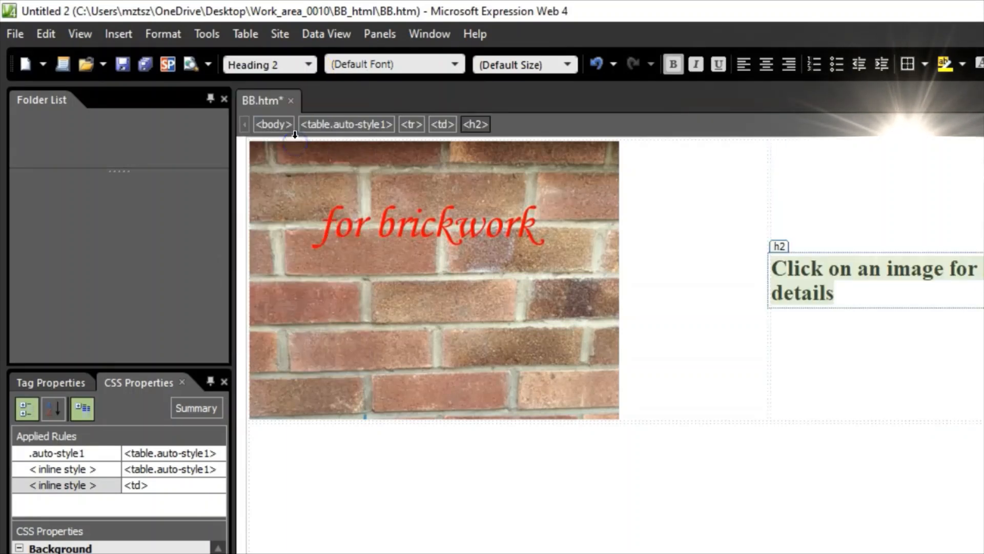
left_click(903, 379)
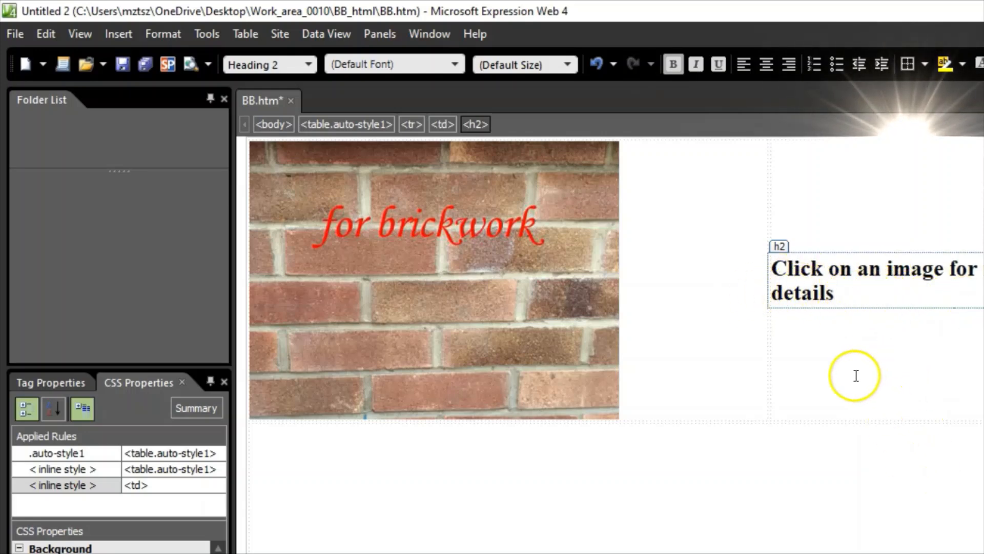
- Insert the paving picture into the empty cell right of the heading with alt text 'Image of pavings'
key("alt+Tab")
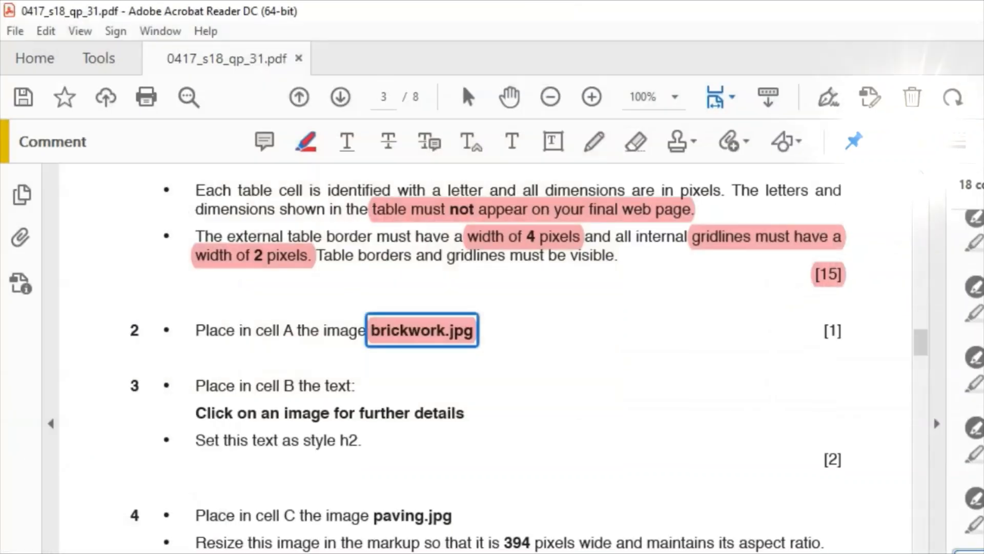
scroll(460, 439, "down", 3)
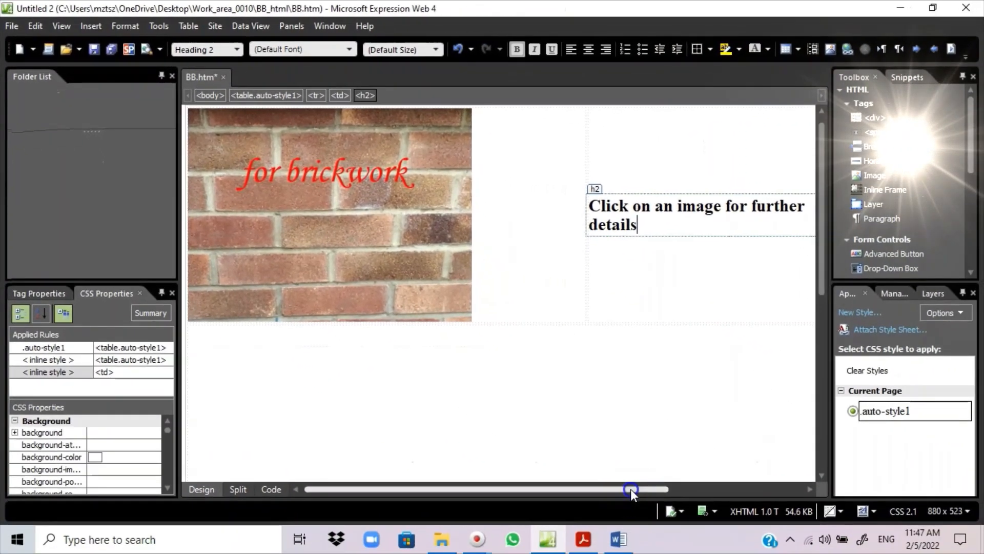
left_click_drag(681, 527, 820, 520)
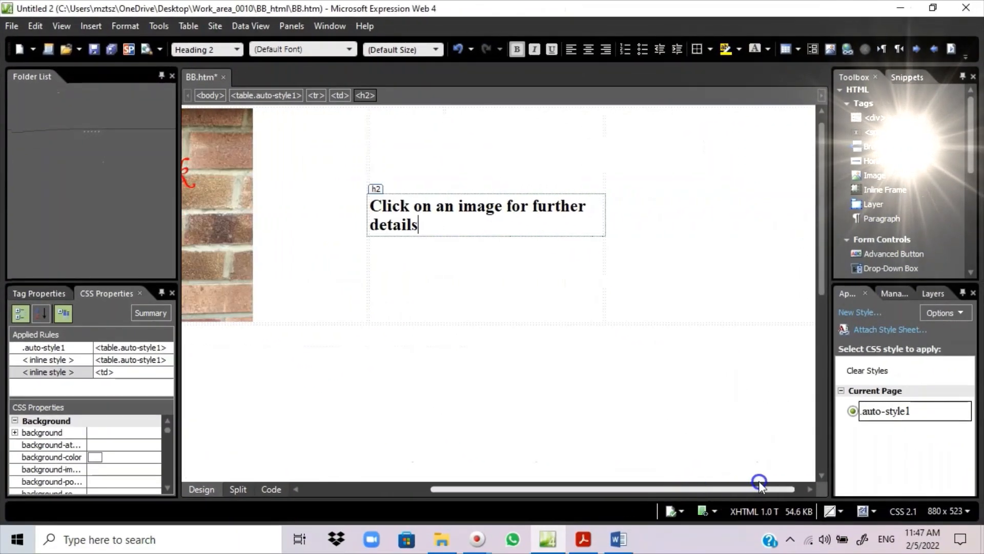
left_click(715, 251)
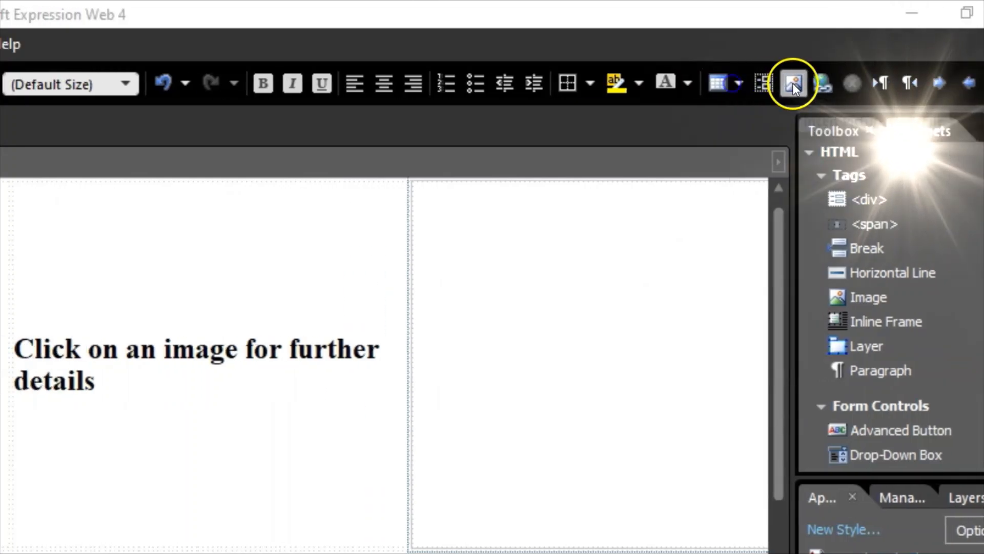
left_click(792, 83)
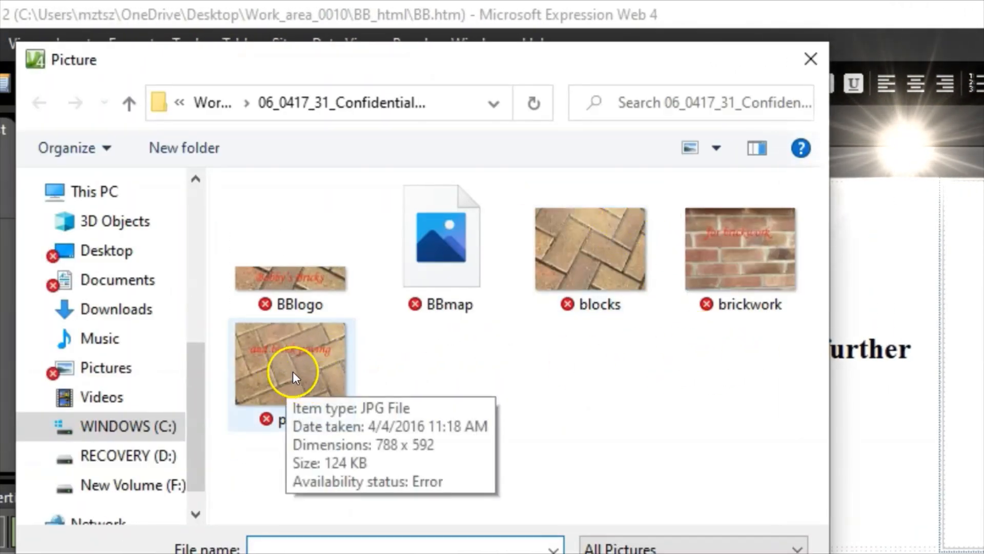
left_click(269, 368)
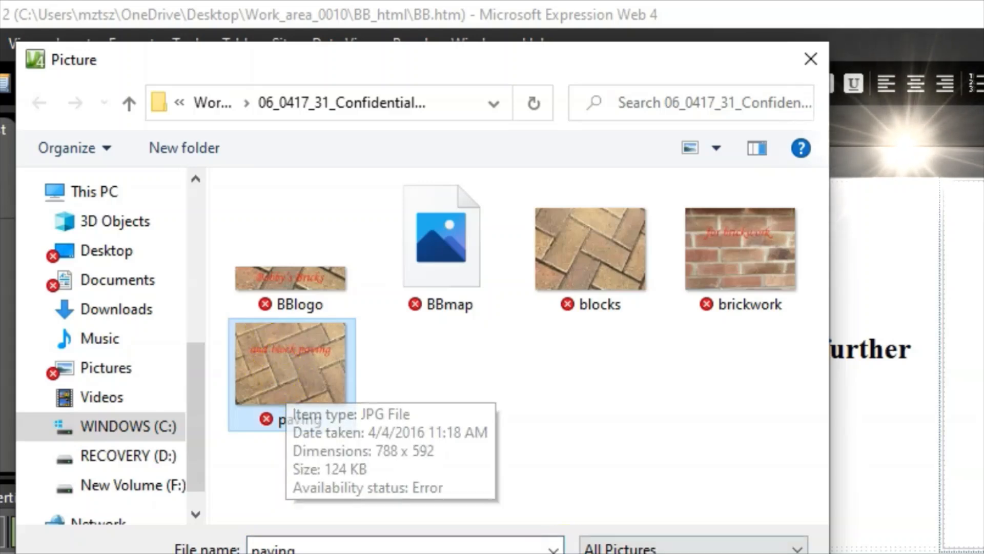
key("Return")
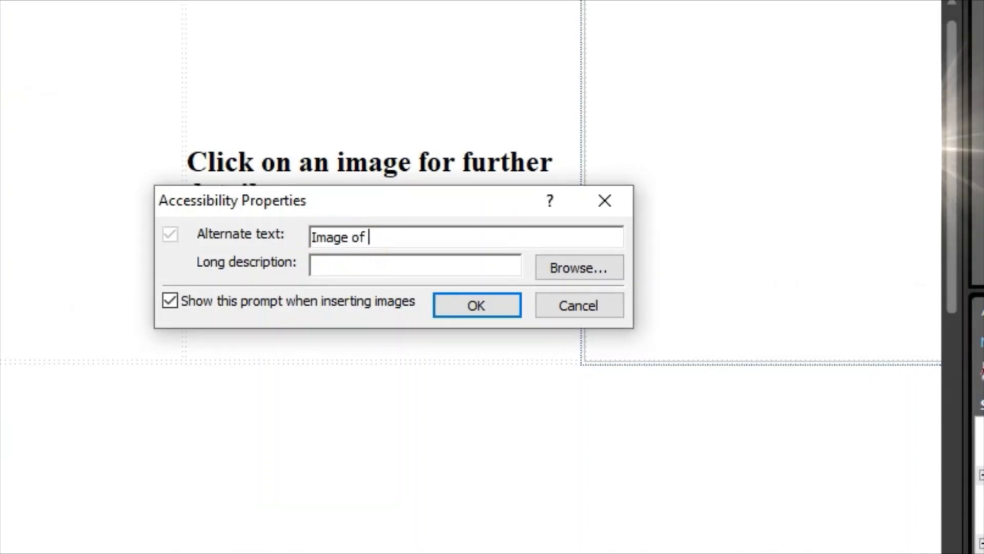
type("gs")
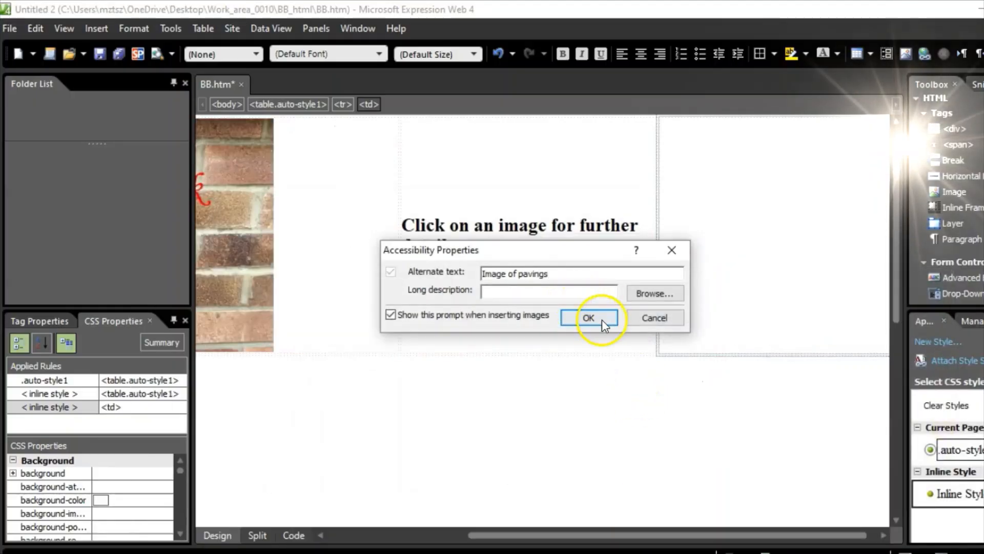
- Confirm the paving photo, highlight '394 pixels wide' in question 4, then select the photo
left_click(592, 317)
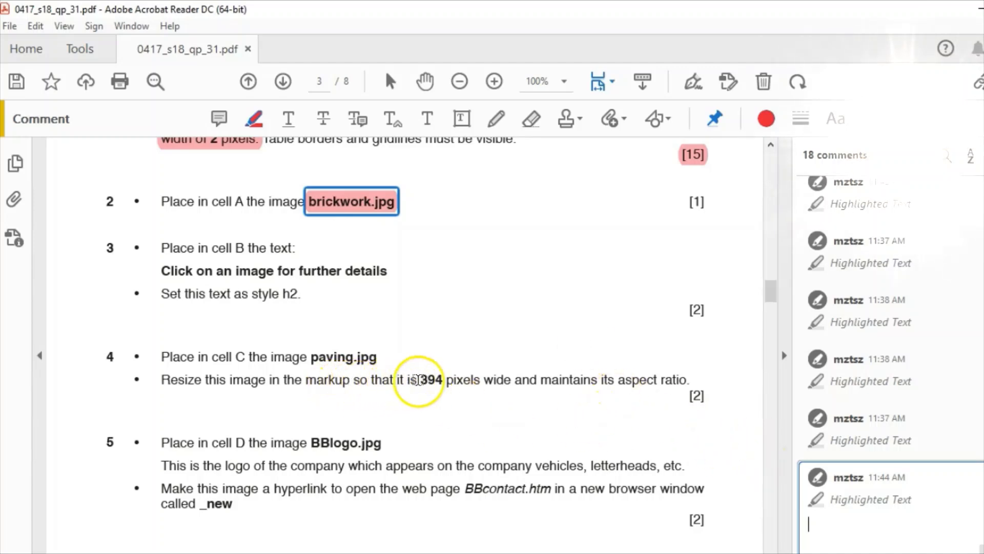
left_click_drag(421, 380, 514, 379)
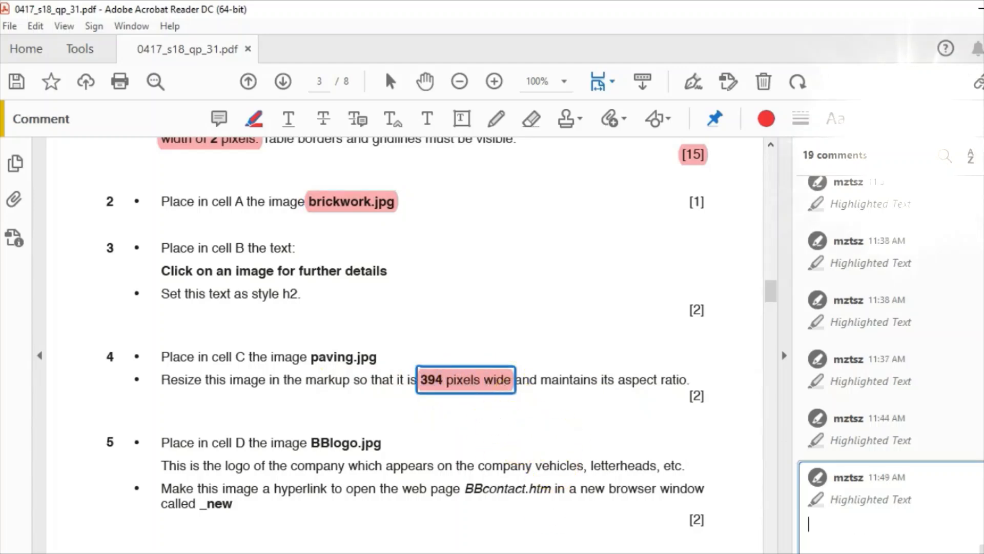
mouse_move(636, 553)
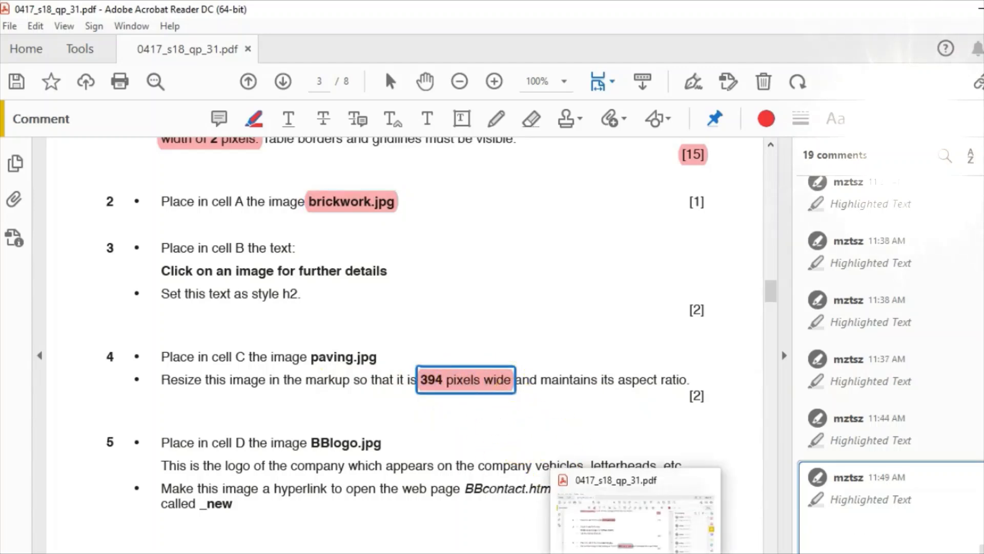
left_click(666, 553)
left_click(533, 315)
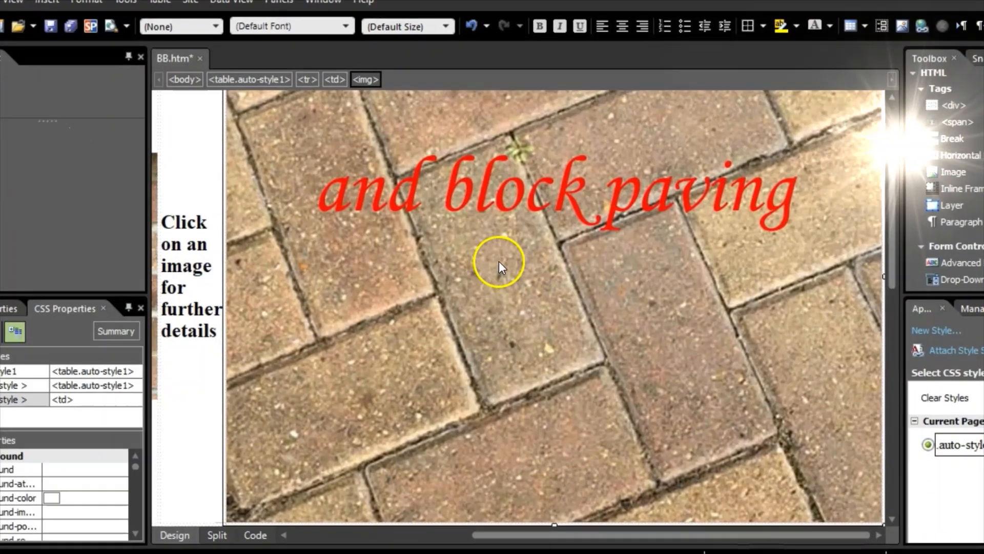
right_click(523, 276)
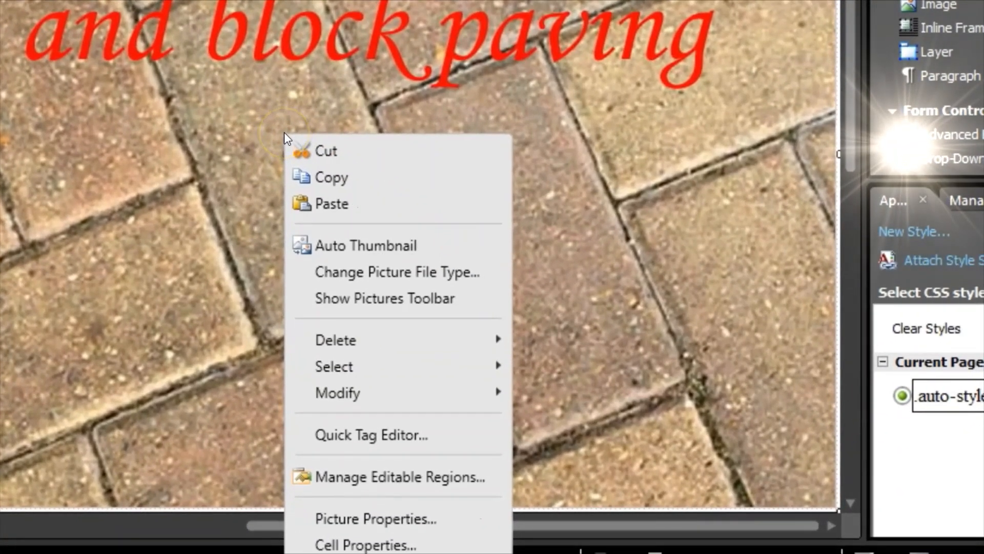
left_click(358, 518)
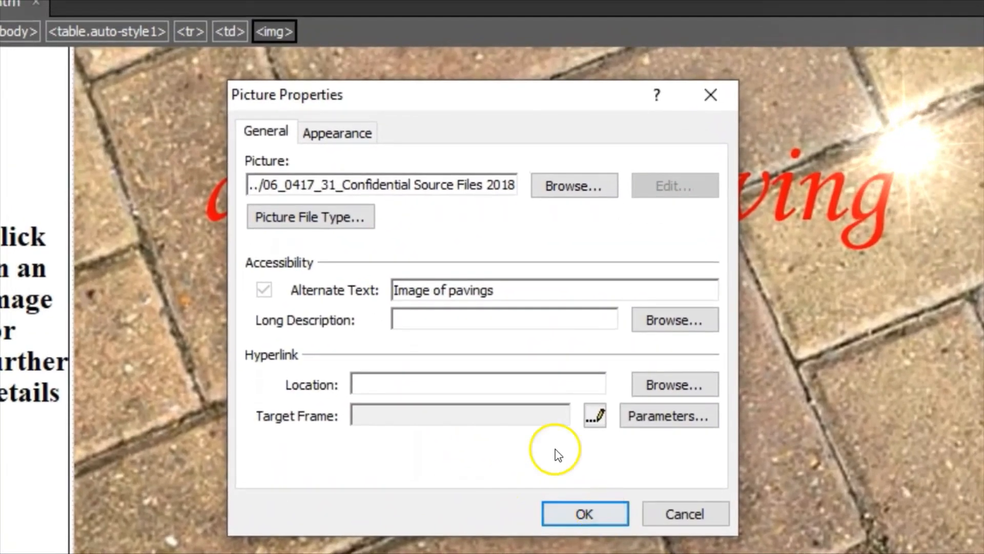
left_click(339, 134)
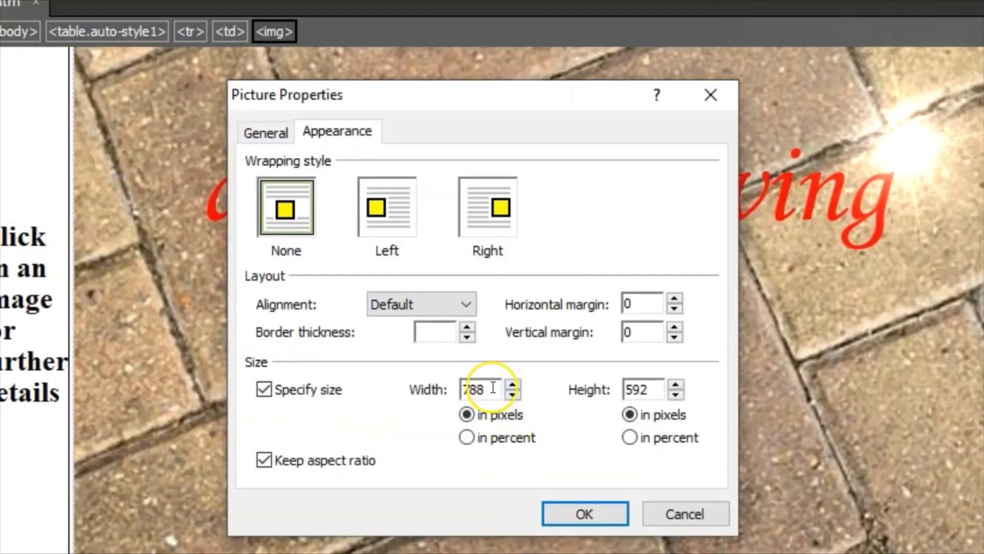
left_click_drag(493, 388, 451, 402)
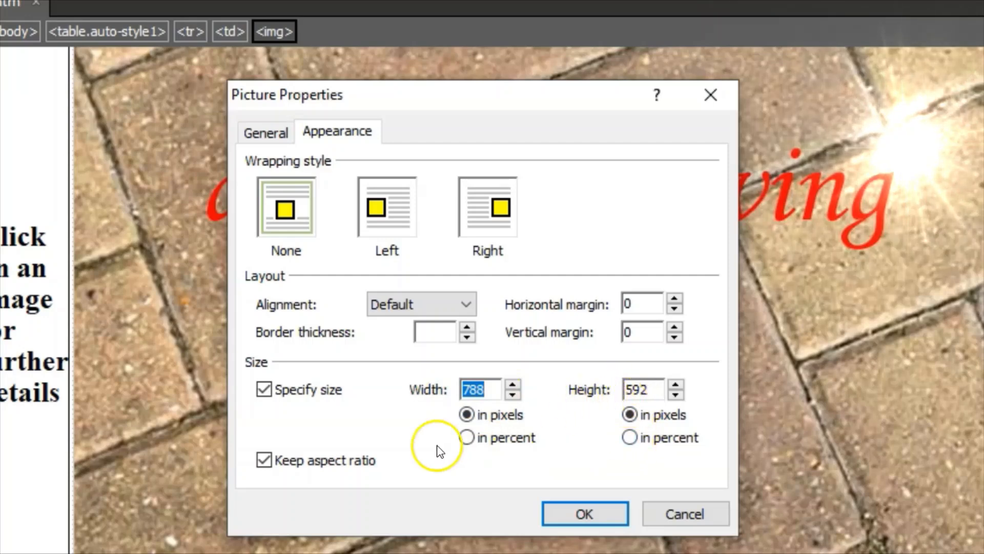
left_click(263, 460)
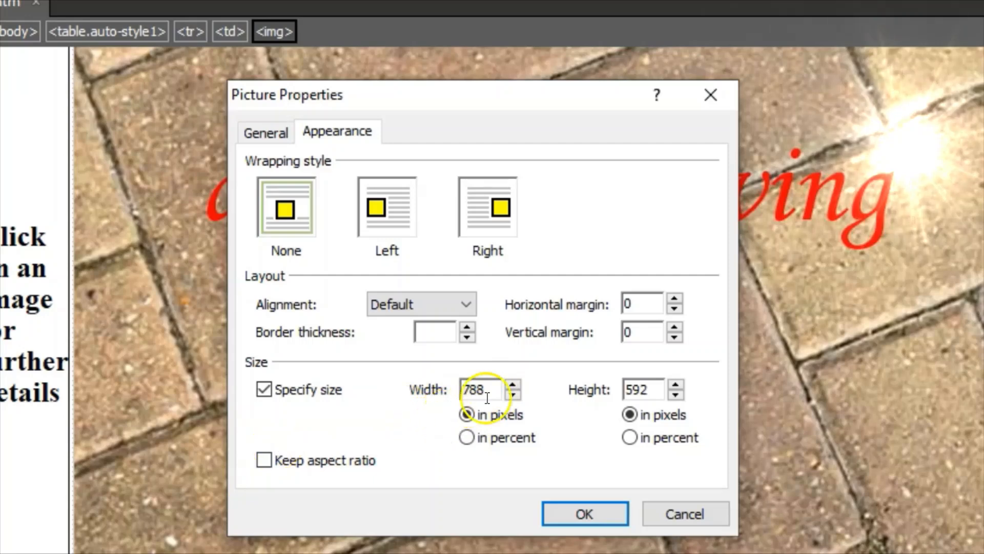
left_click_drag(499, 388, 443, 388)
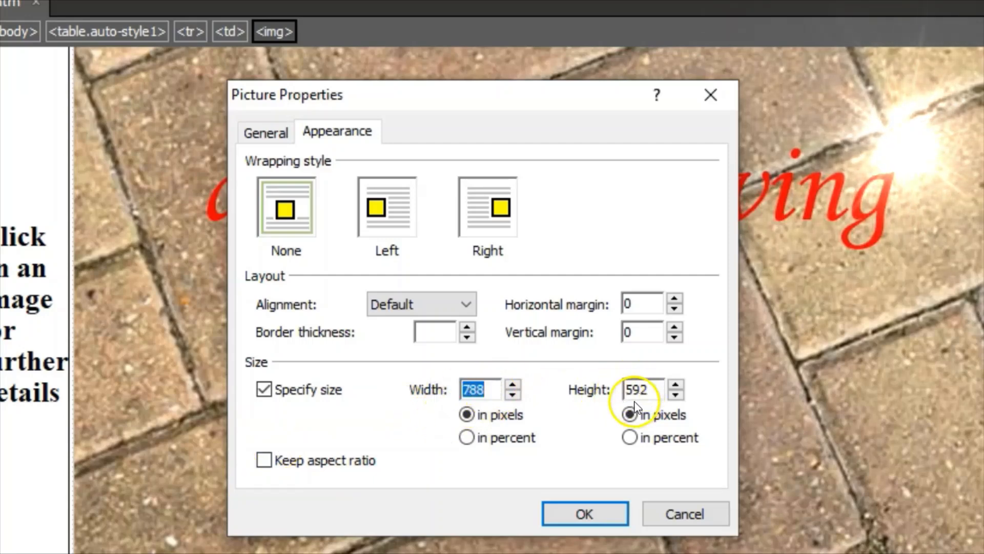
type("394")
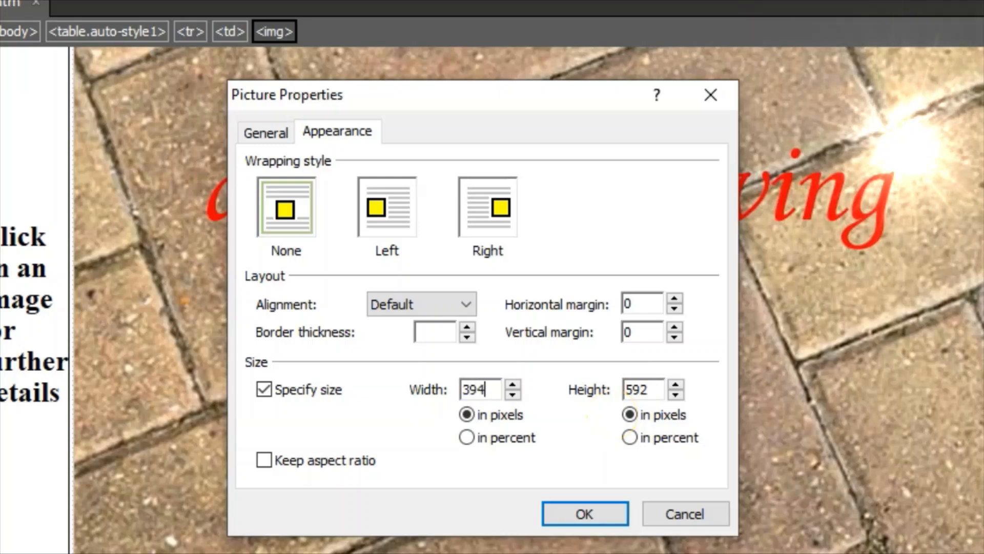
left_click(575, 518)
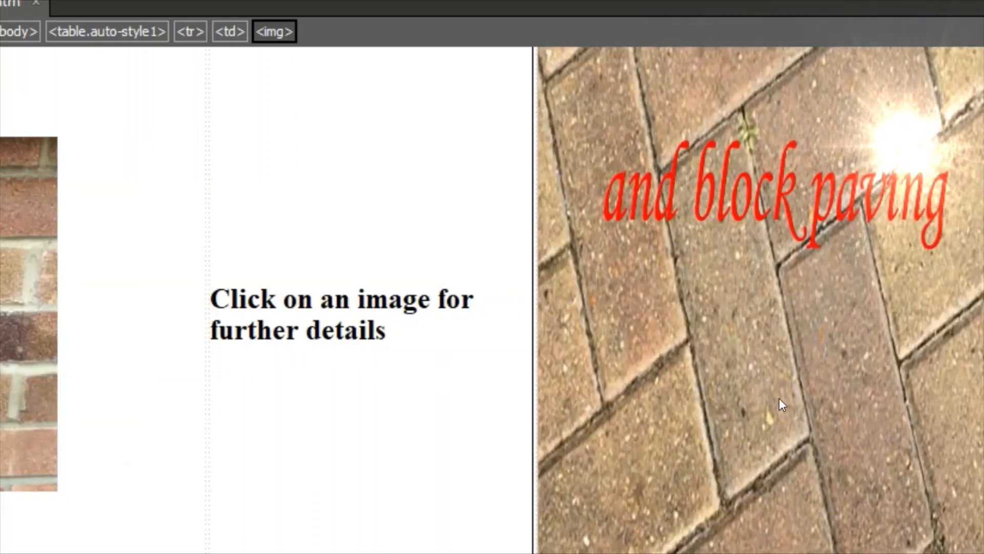
right_click(709, 282)
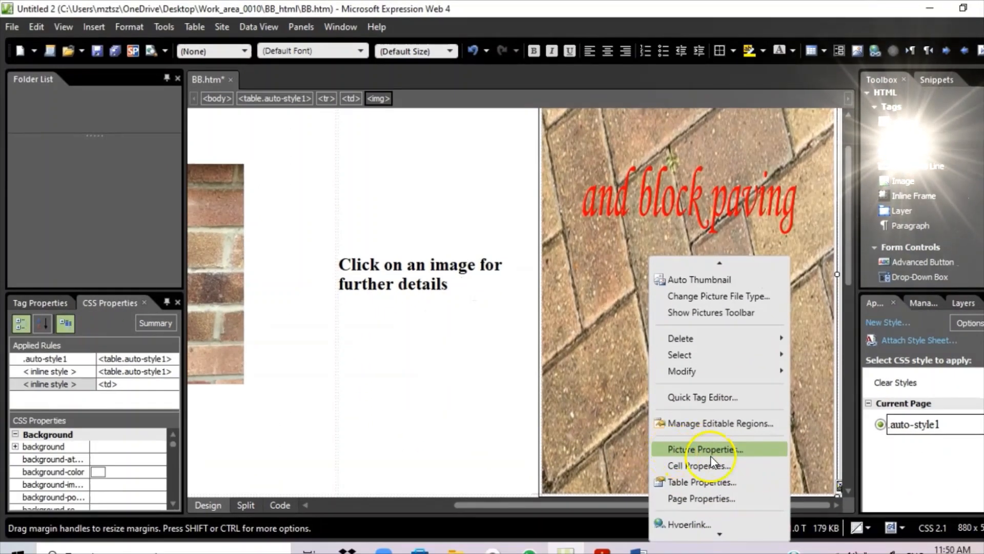
left_click(713, 448)
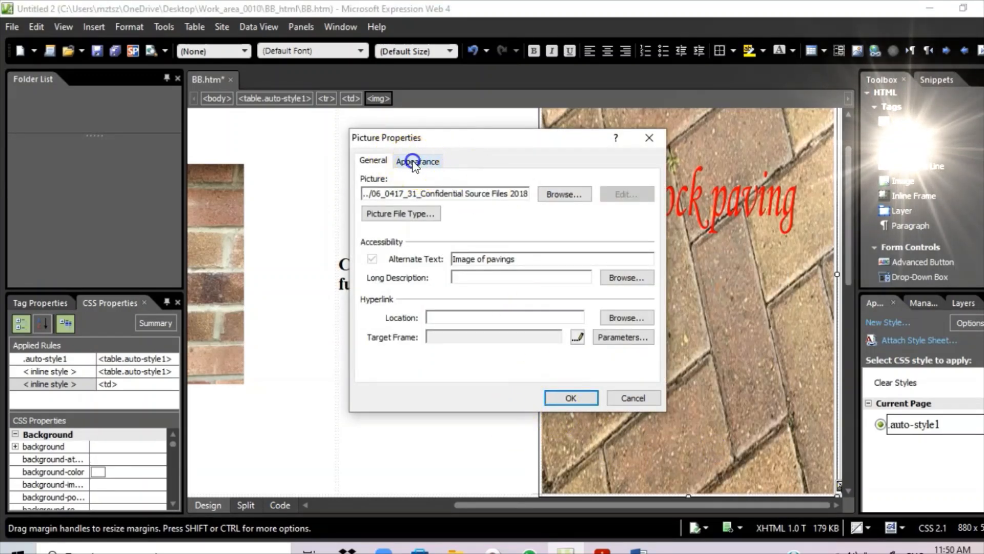
left_click(418, 162)
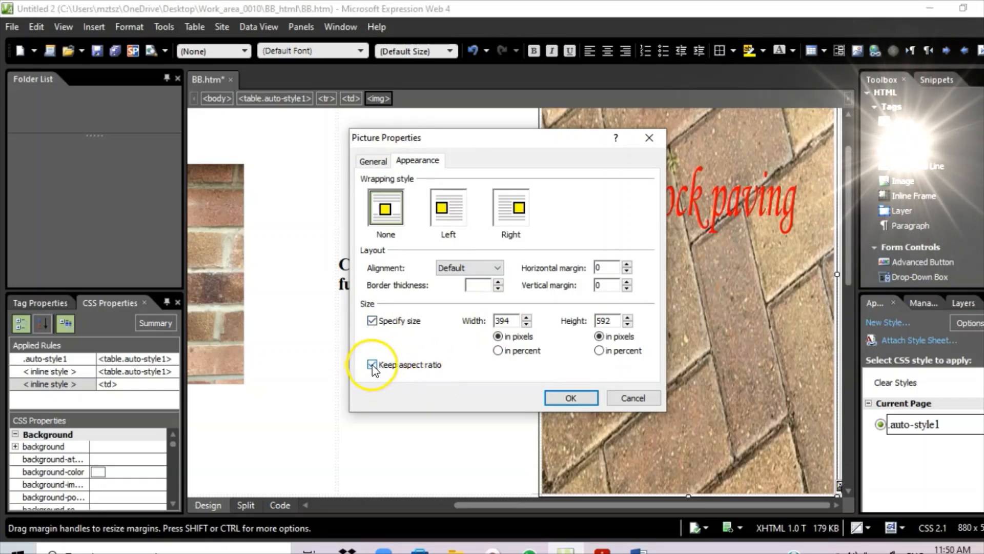
left_click(505, 321)
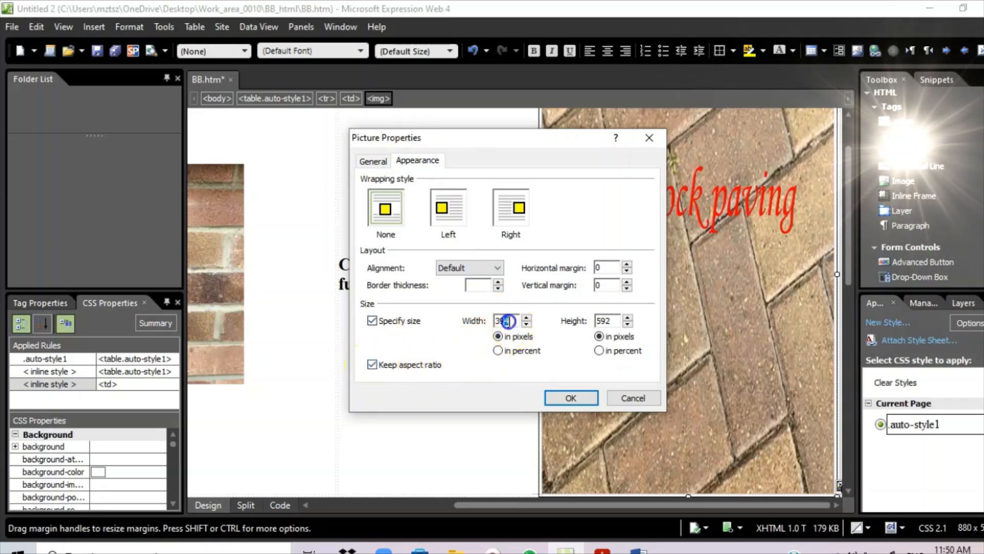
left_click_drag(506, 321, 474, 321)
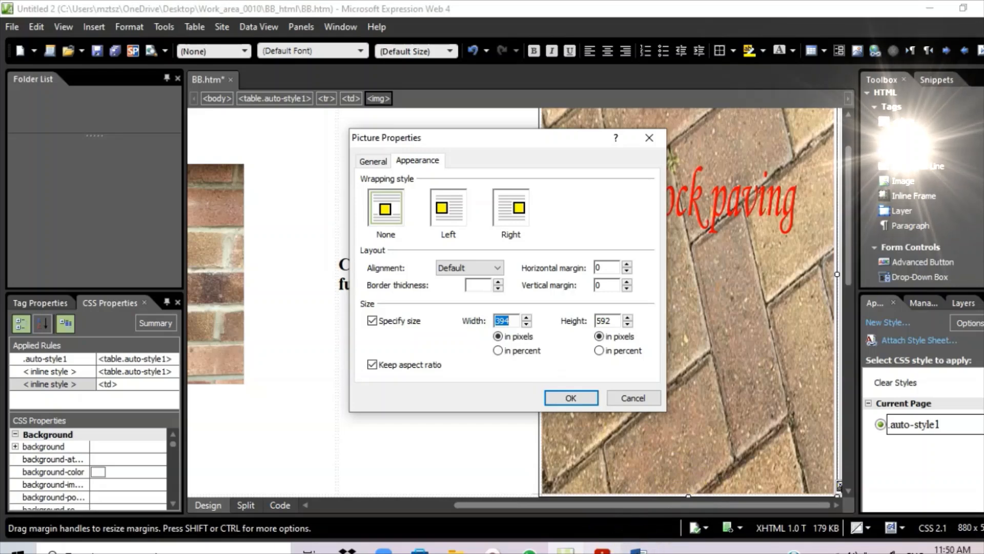
left_click(603, 549)
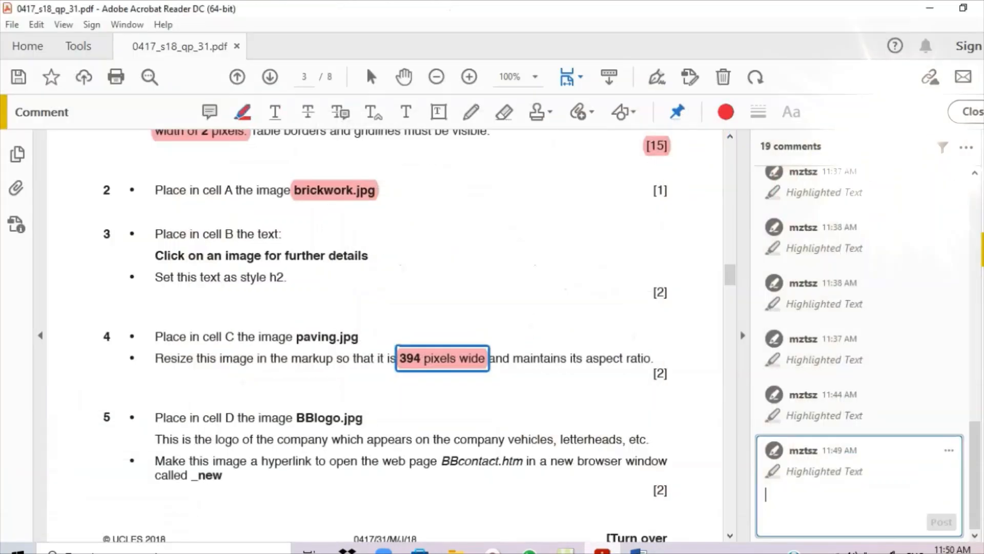
left_click(602, 548)
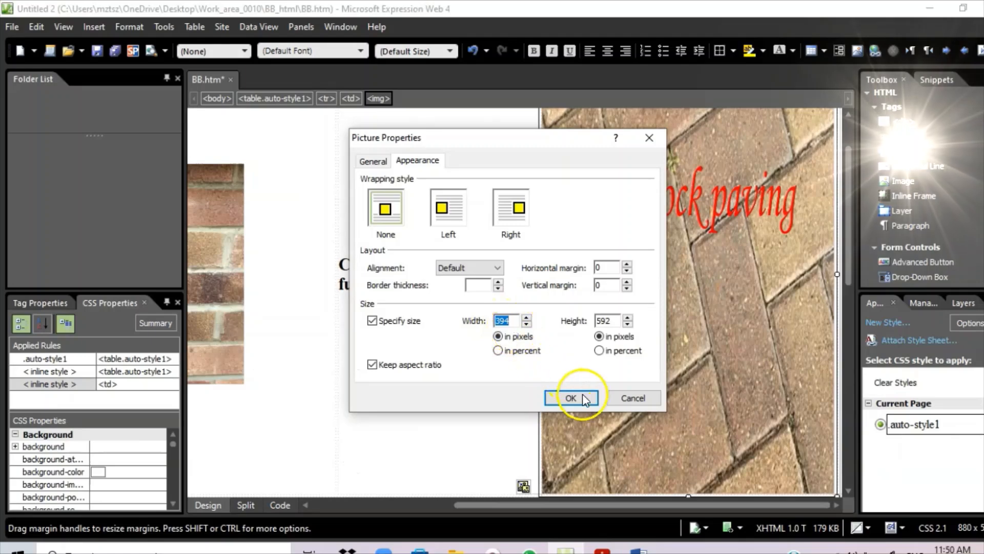
left_click(565, 399)
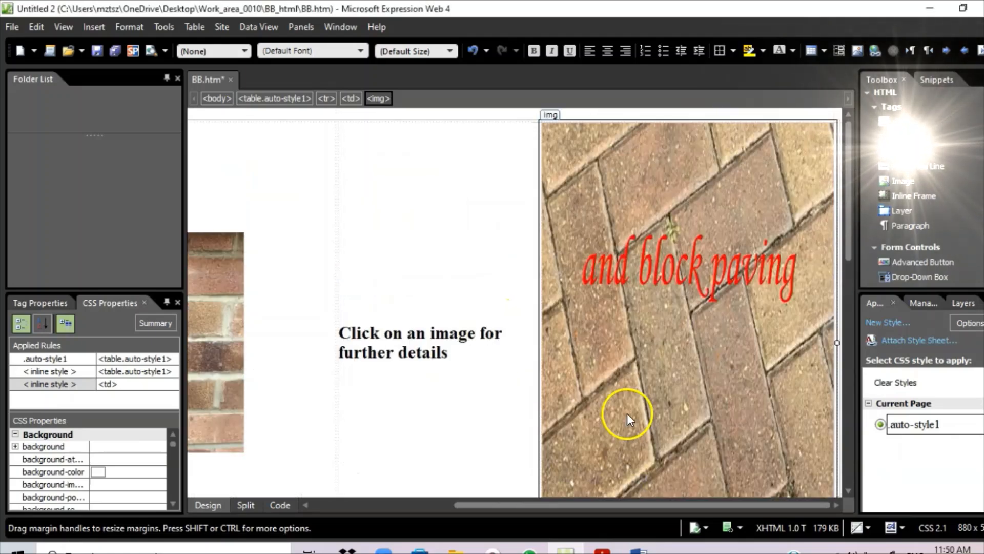
left_click_drag(694, 505, 786, 492)
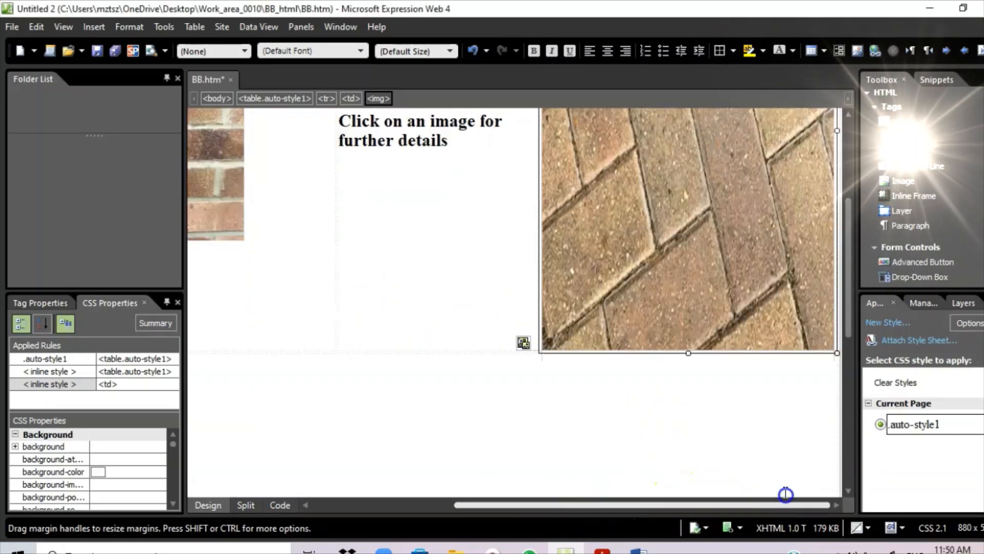
scroll(705, 325, "up", 3)
scroll(705, 326, "up", 1)
scroll(689, 318, "down", 1)
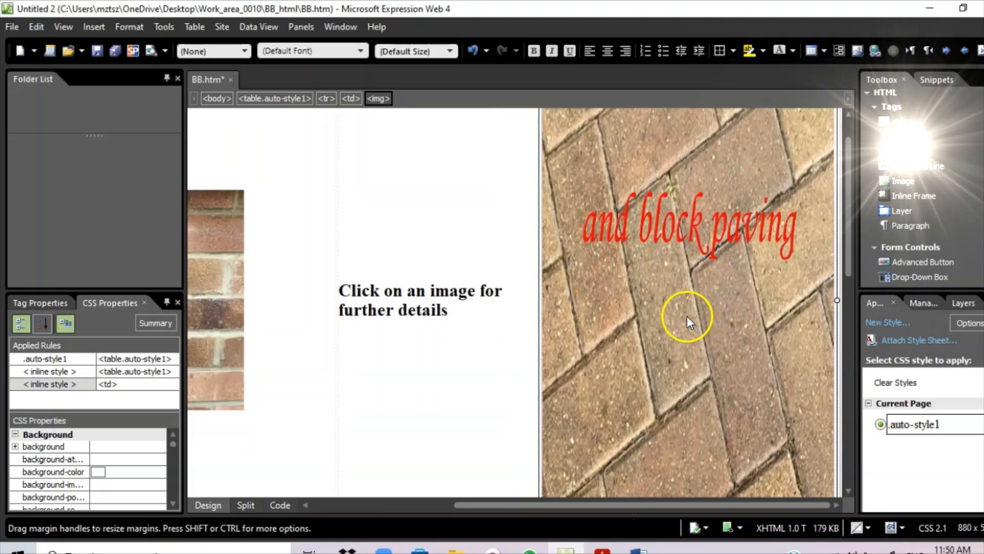
key("ctrl+z")
key("ctrl+z")
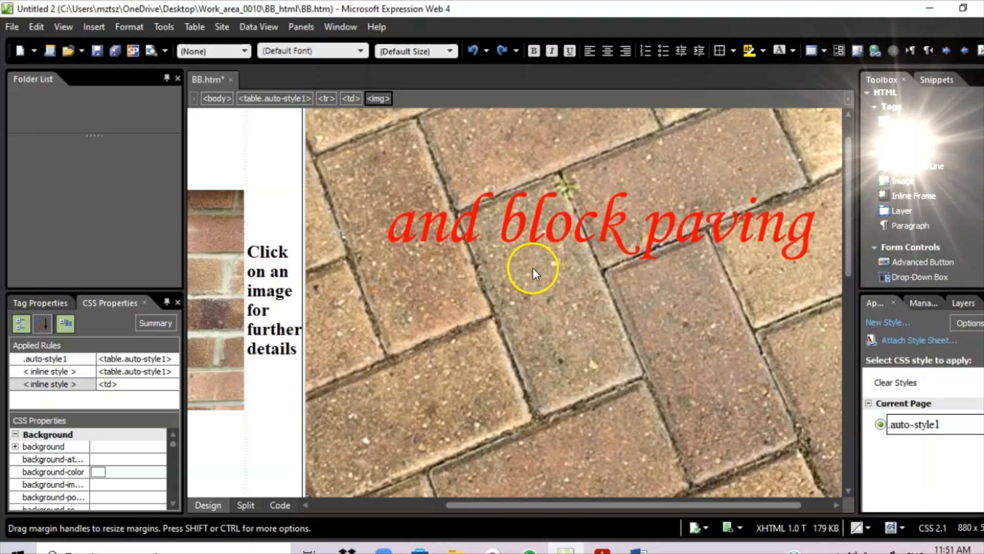
scroll(566, 295, "up", 1)
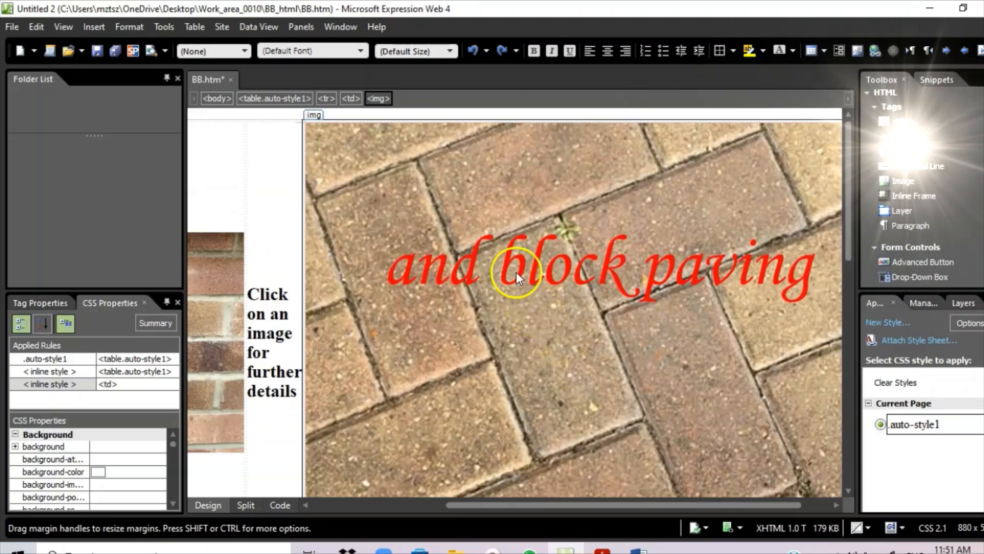
- Resize the paving image to 394 px wide, keeping aspect ratio so it becomes 394 × 296
right_click(515, 226)
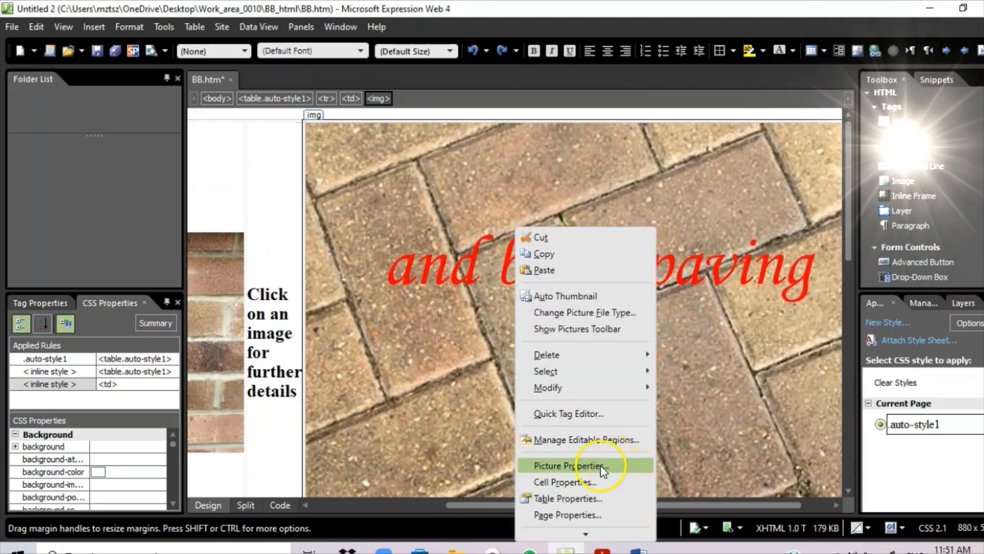
left_click(568, 465)
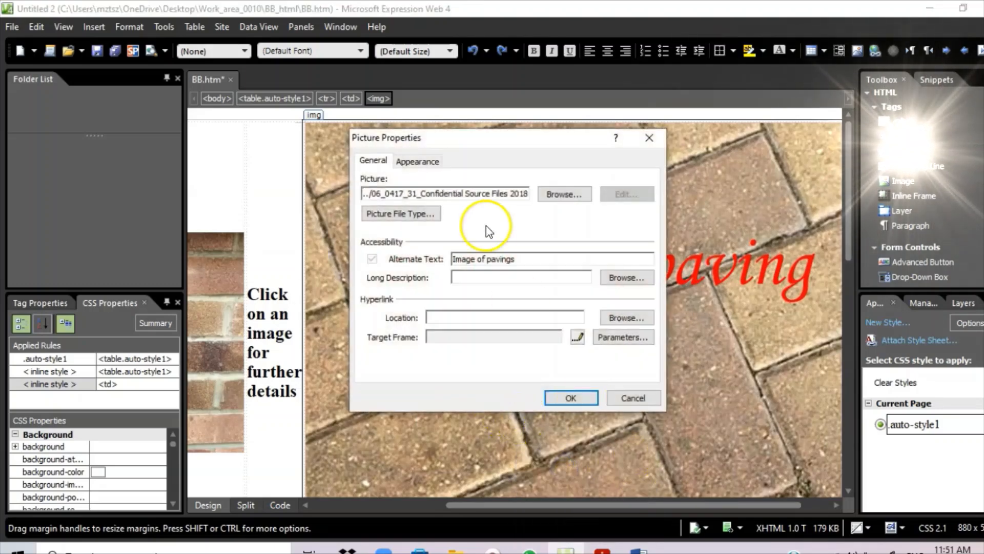
left_click(418, 162)
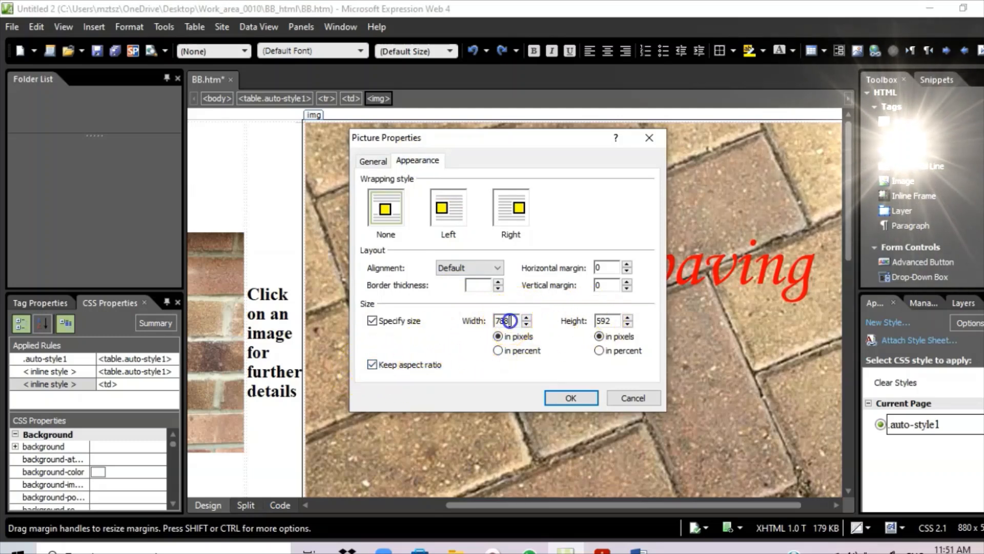
left_click_drag(506, 321, 482, 322)
type("394")
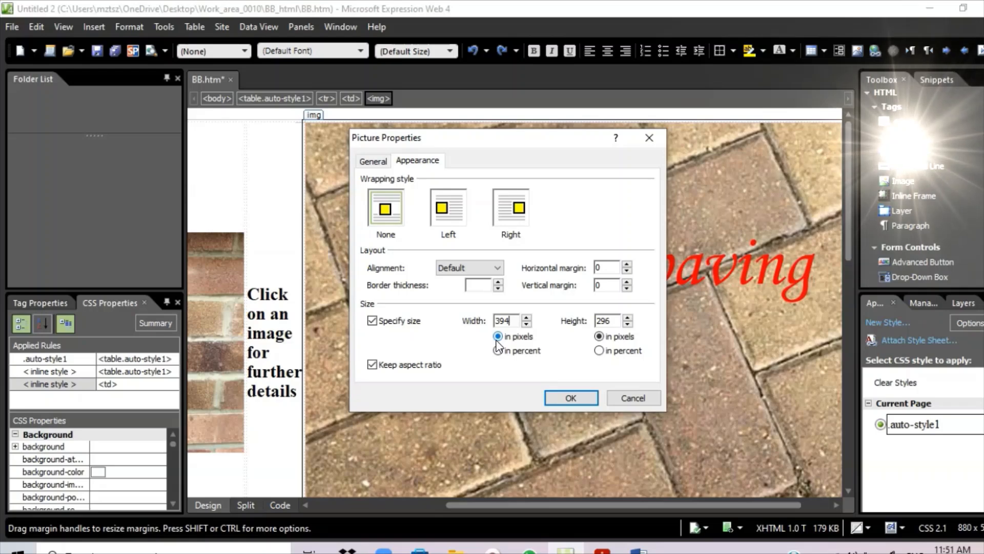
left_click(572, 399)
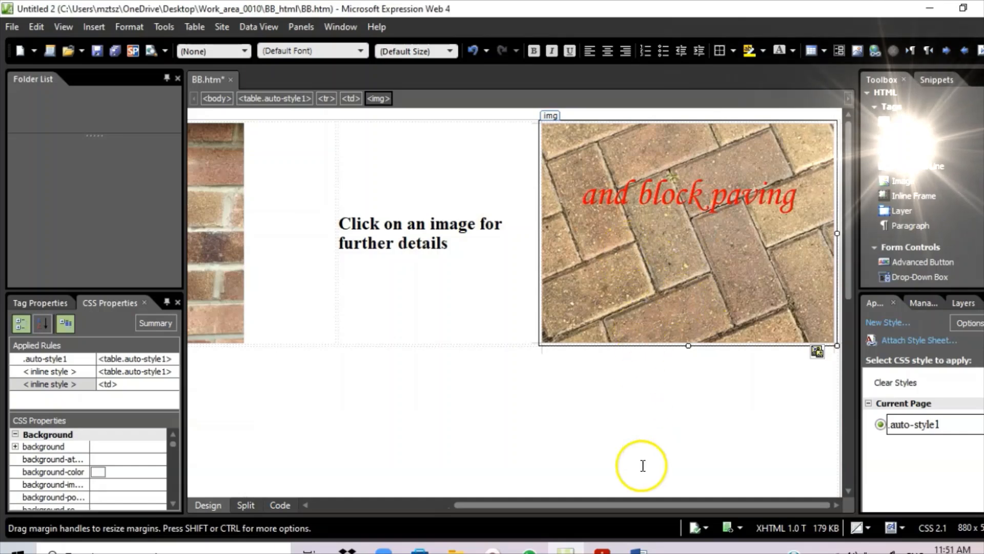
- Scroll the exam PDF to read question 5's instructions
left_click(602, 550)
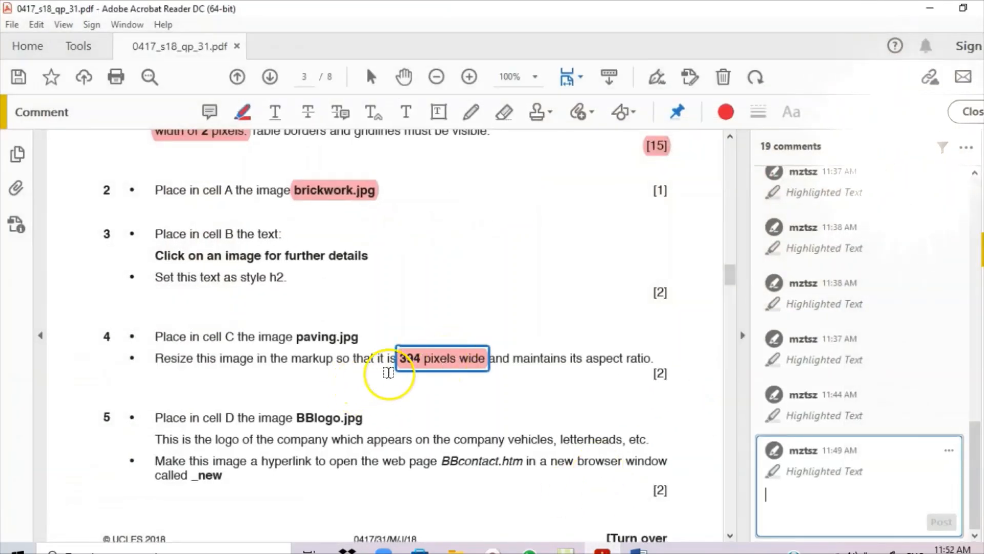
scroll(388, 373, "down", 3)
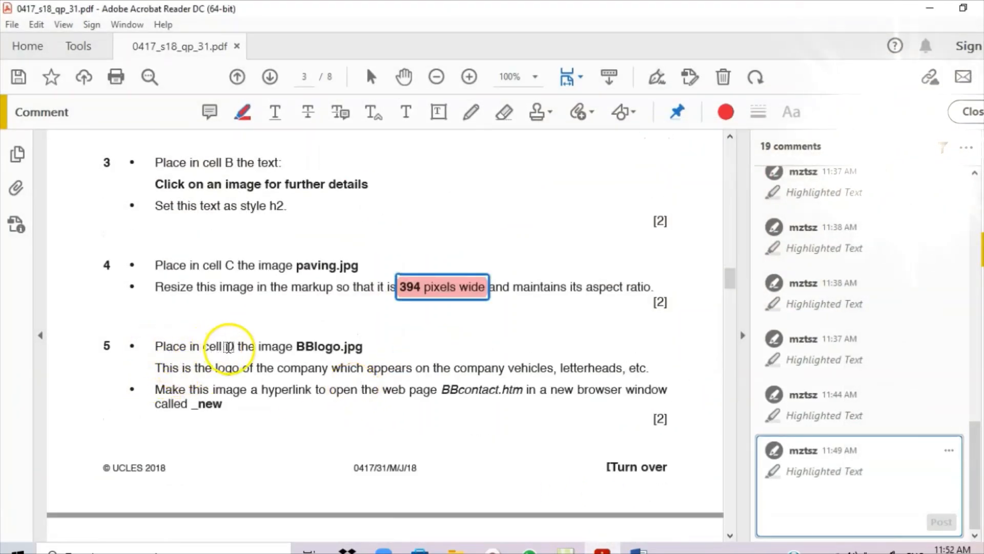
scroll(370, 317, "down", 1)
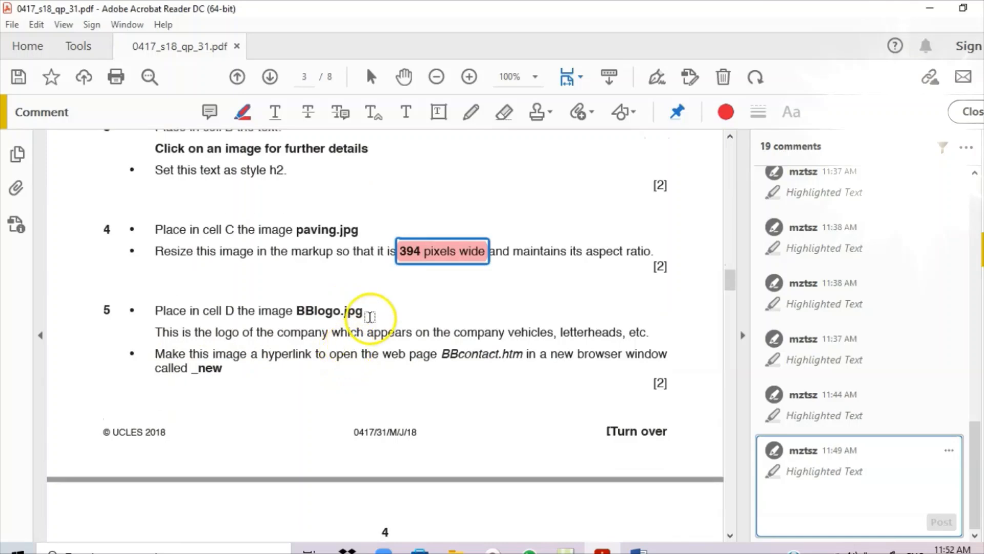
- Open Insert > Picture > From File for the table cell and highlight 'BBlogo.jpg' in the PDF
left_click(639, 550)
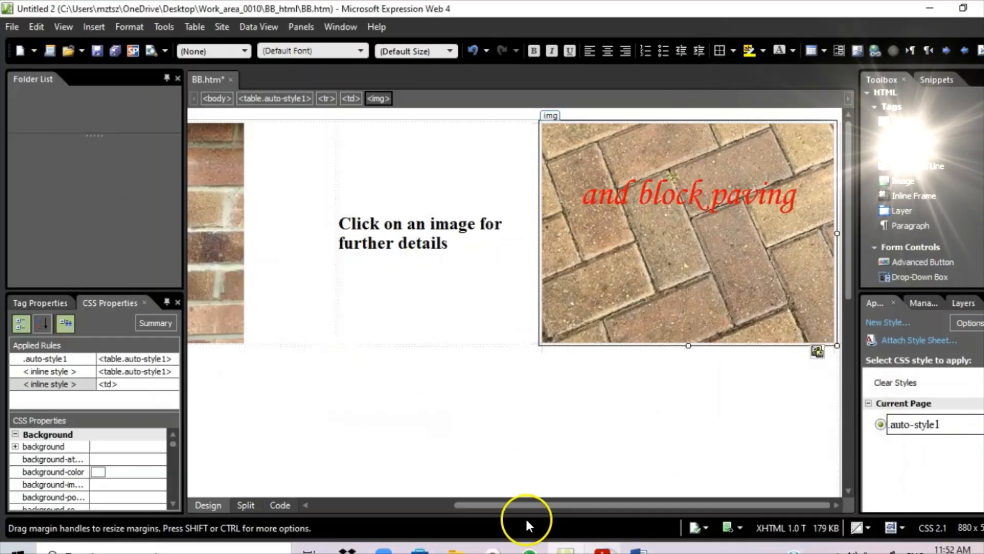
left_click_drag(527, 504, 278, 403)
left_click(593, 243)
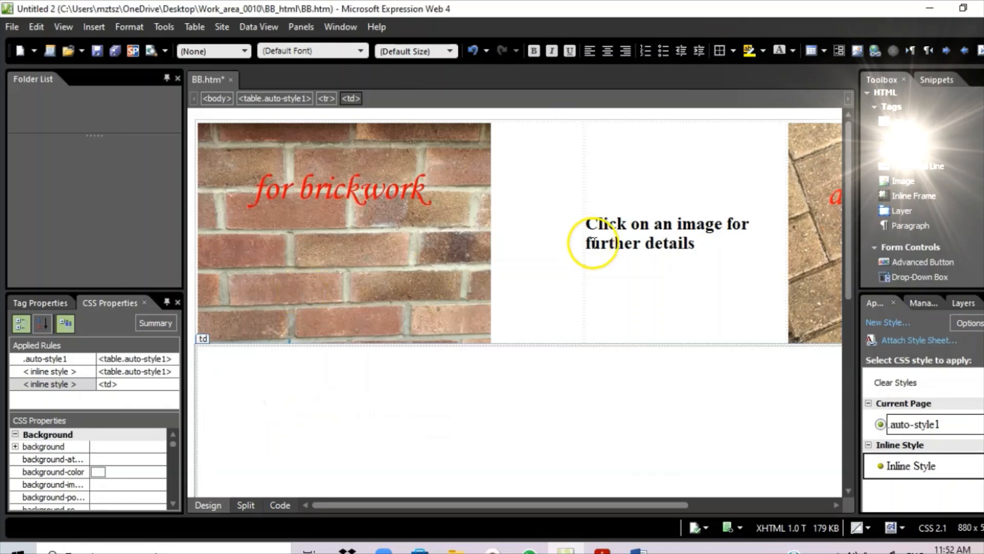
right_click(224, 437)
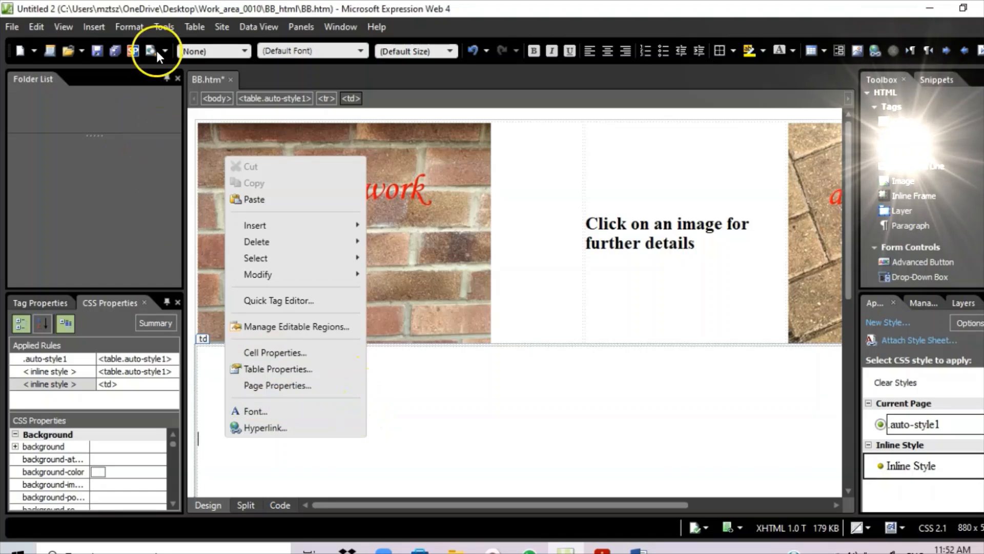
left_click(92, 27)
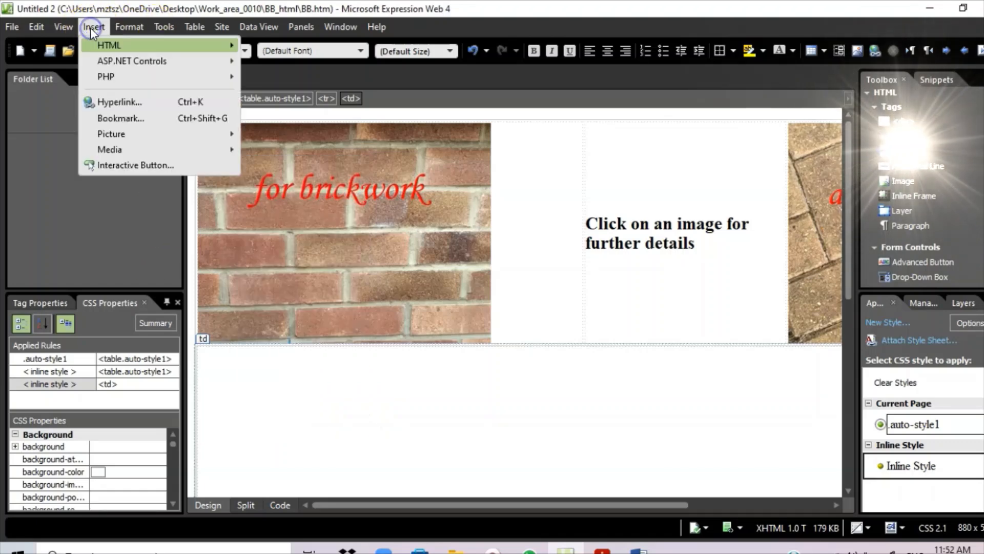
mouse_move(134, 134)
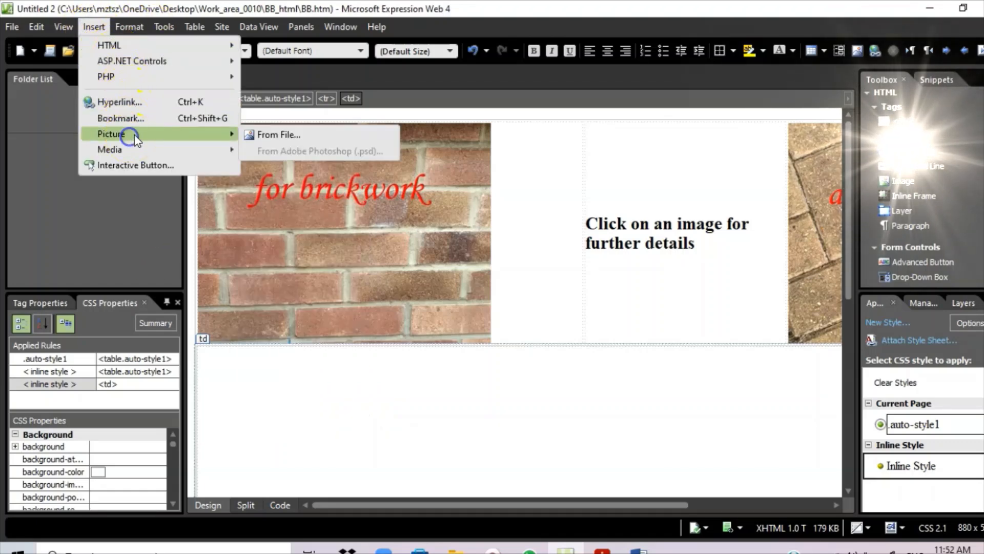
left_click(318, 134)
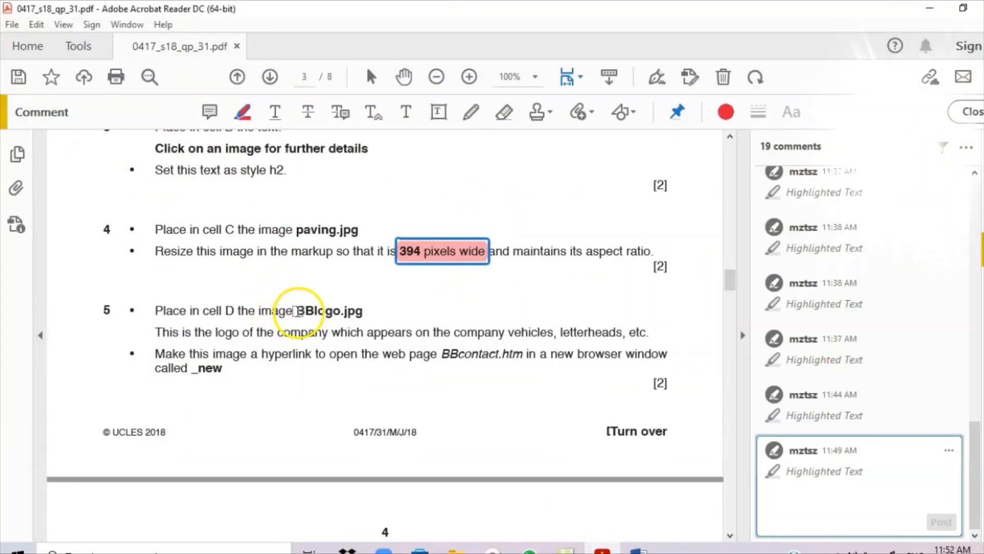
left_click_drag(294, 312, 363, 311)
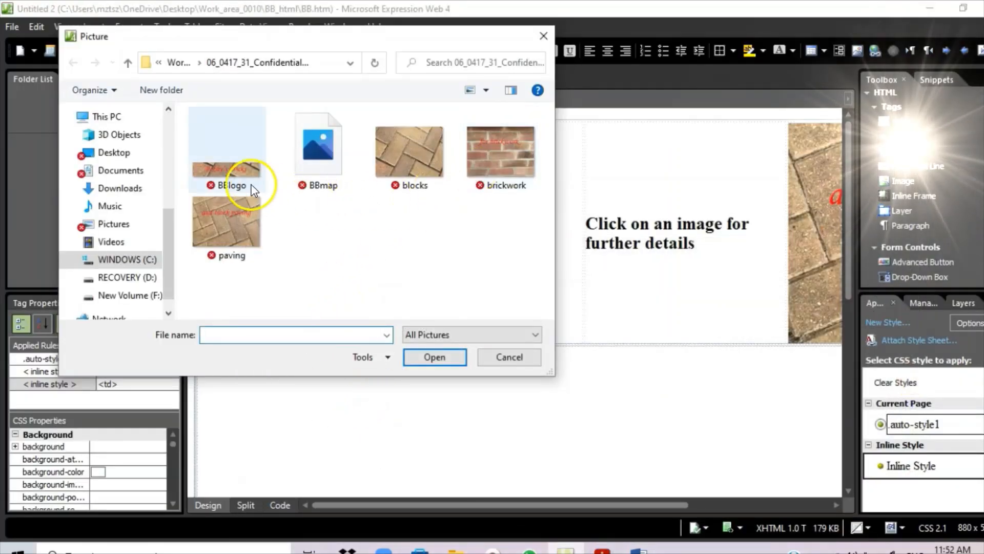
- Insert BBlogo into the bottom cell with alternate text 'image of the logo of company'
double_click(222, 166)
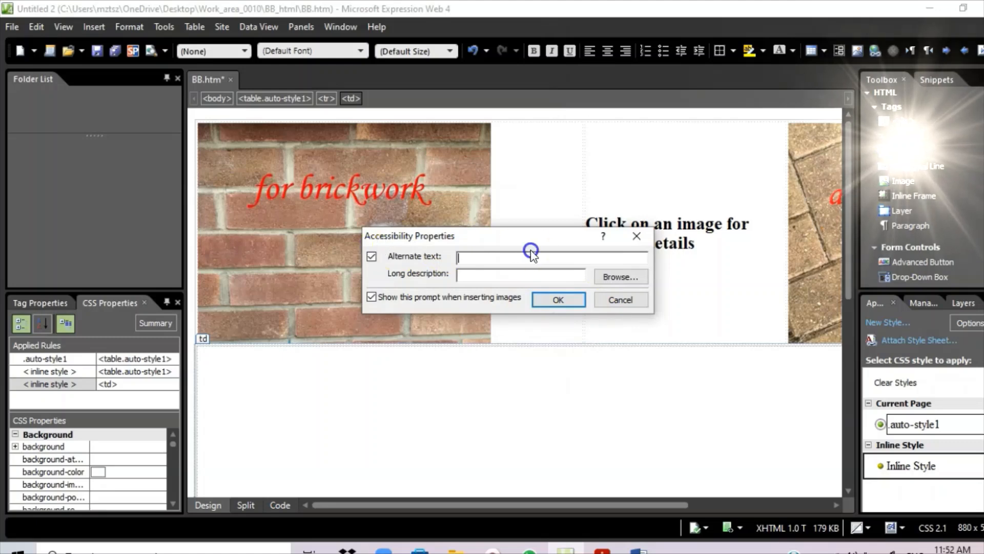
left_click(486, 258)
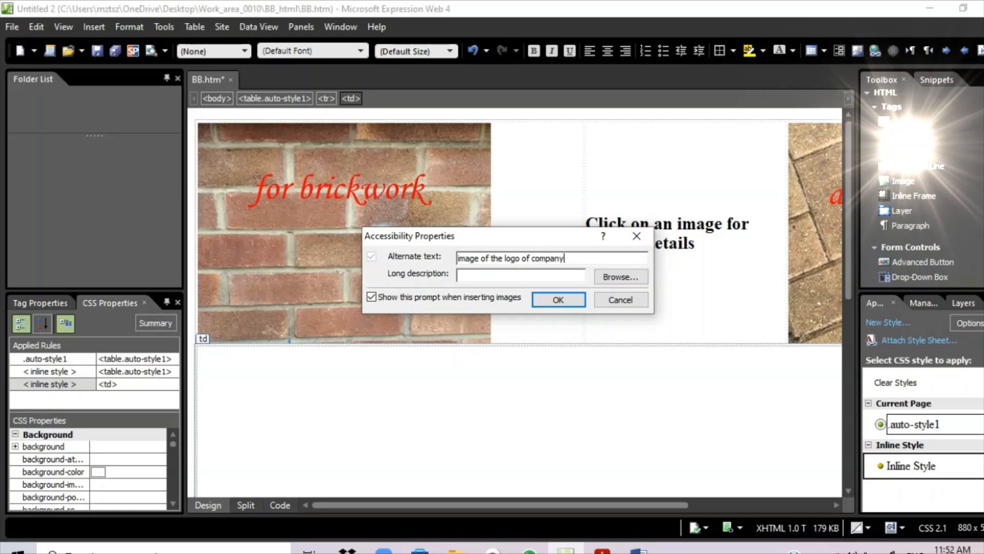
left_click(561, 300)
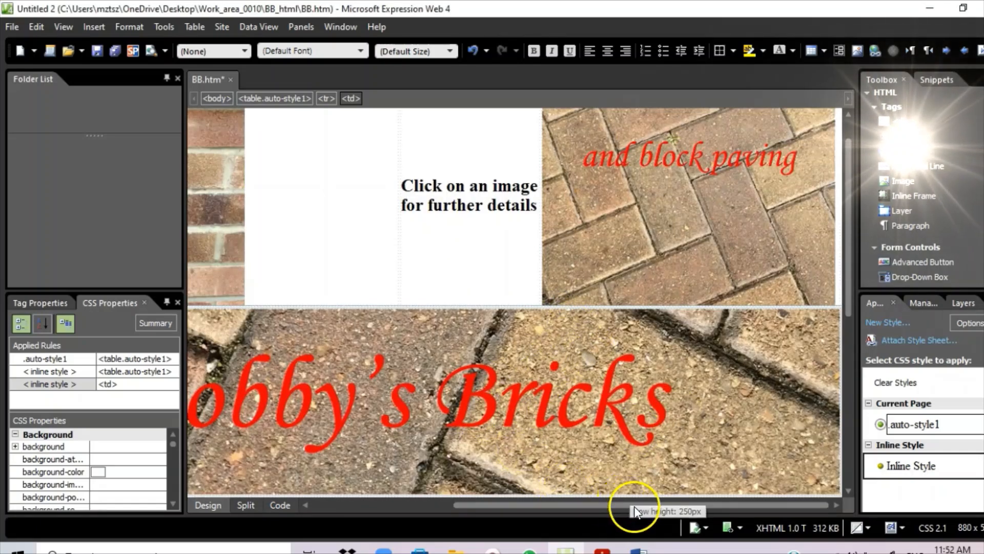
left_click_drag(635, 506, 560, 503)
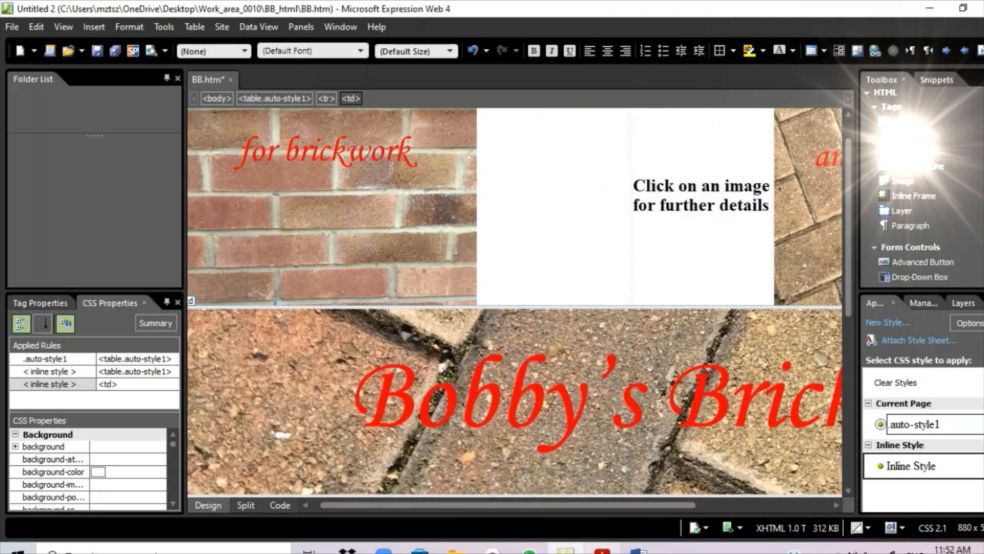
key("alt+Tab")
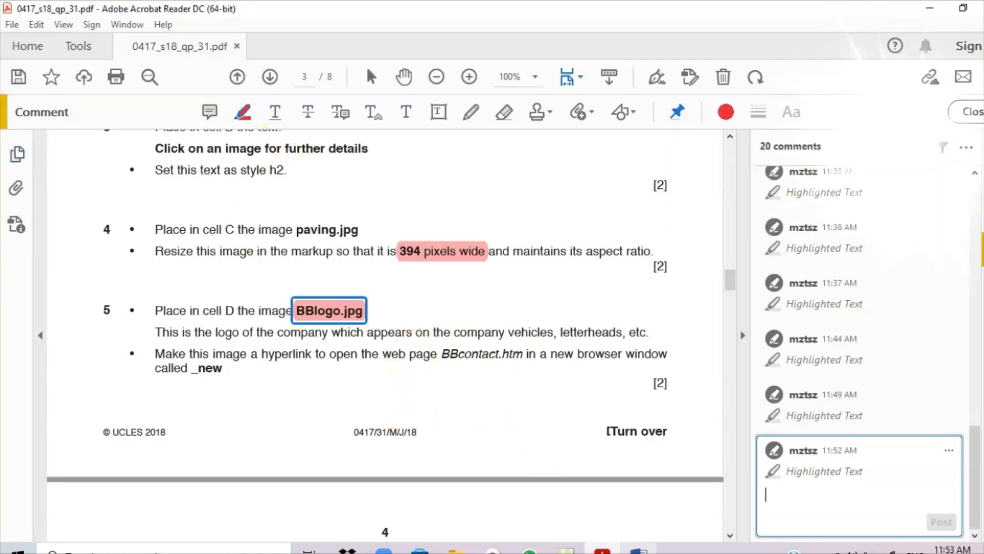
- Select the logo image in the bottom cell and start a hyperlink on it
left_click(565, 550)
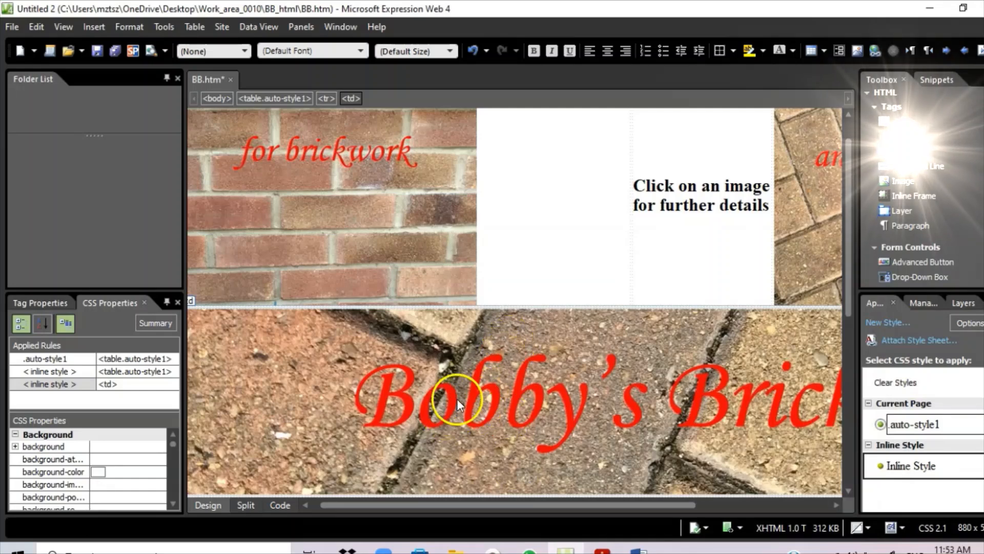
left_click(457, 400)
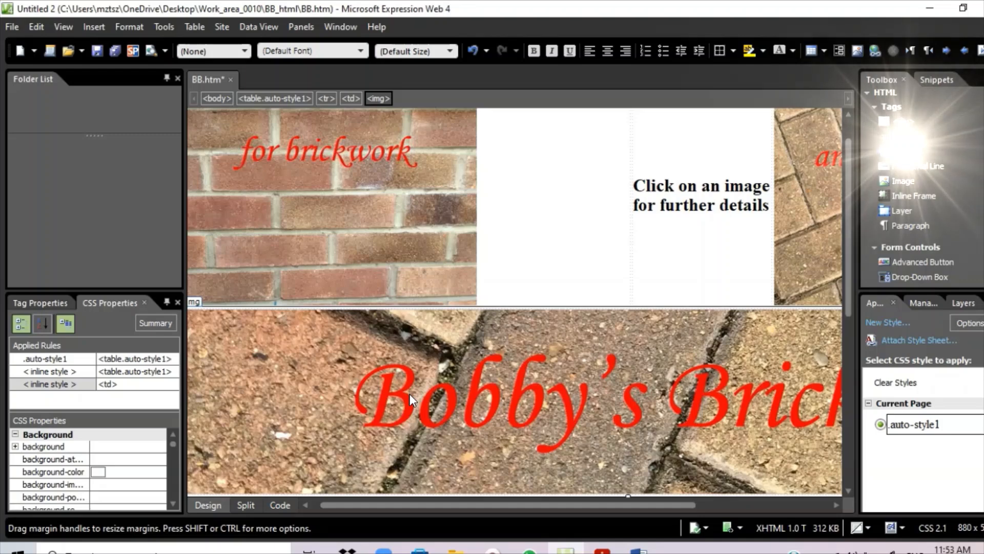
left_click(472, 336)
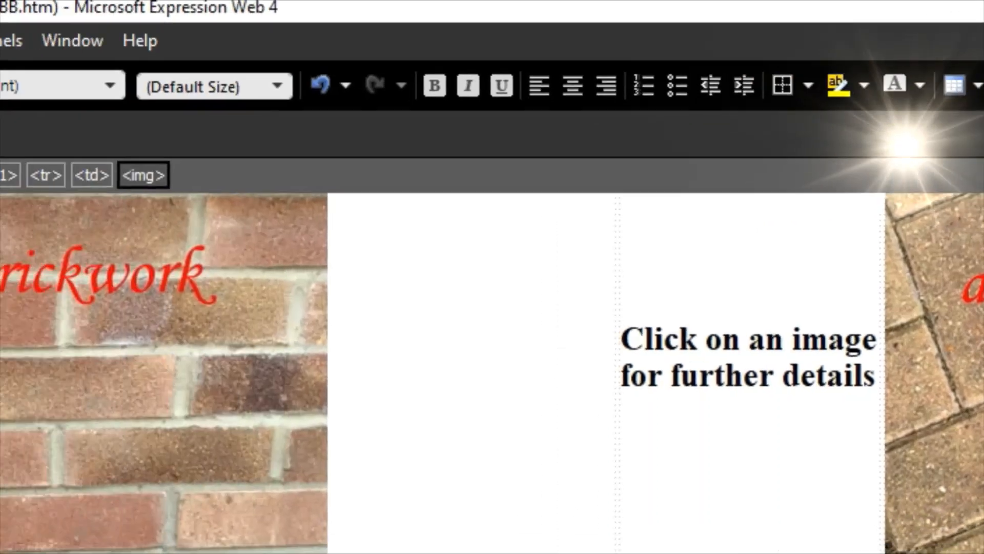
left_click(453, 348)
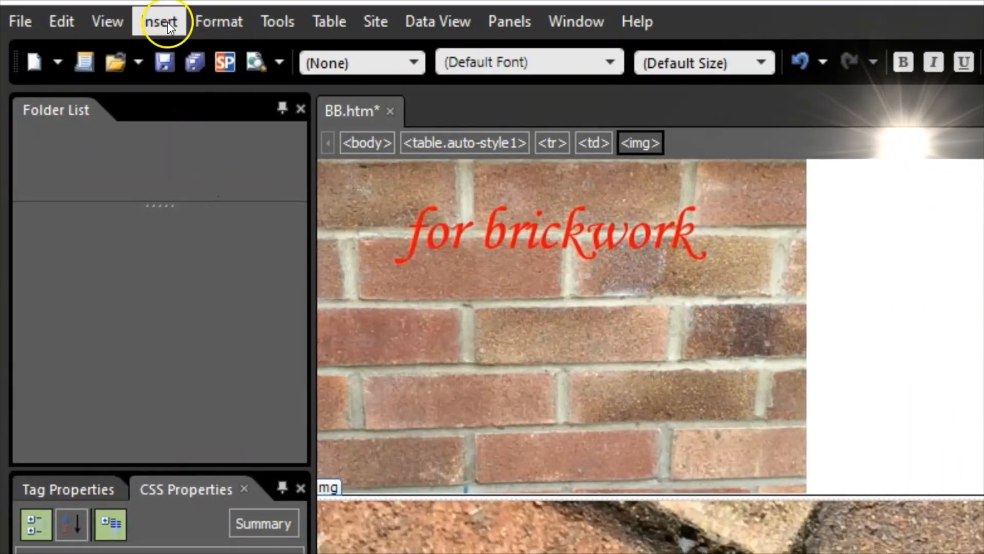
left_click(157, 24)
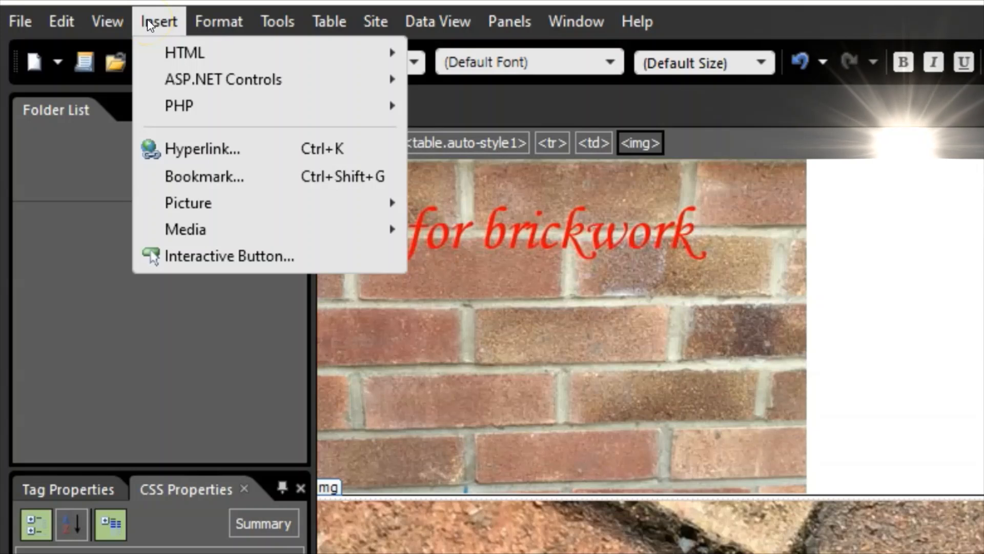
left_click(182, 51)
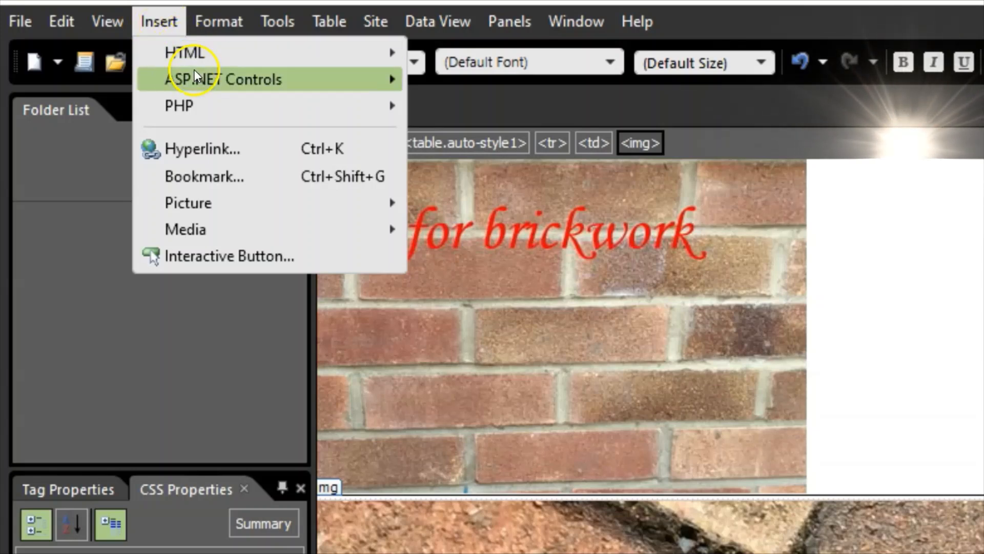
left_click(197, 149)
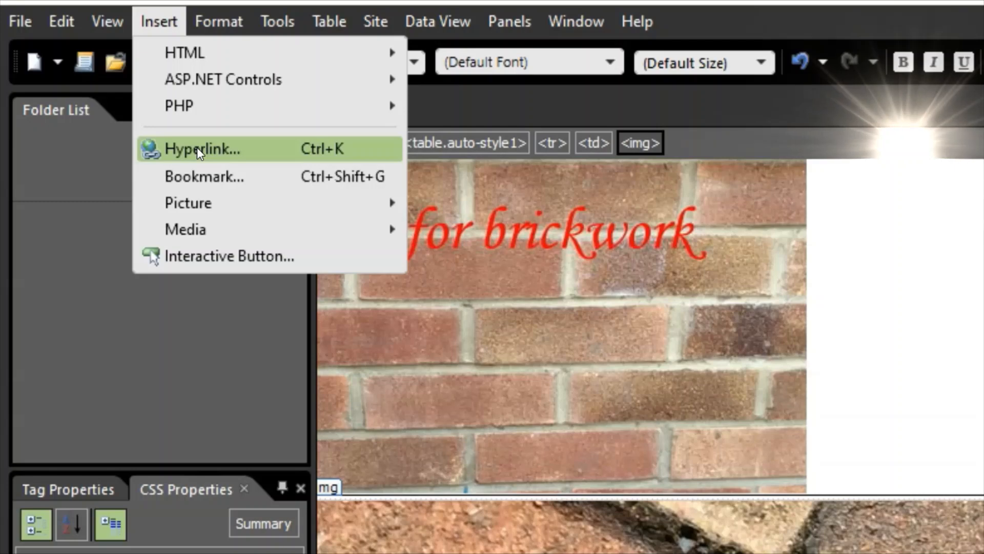
left_click(197, 147)
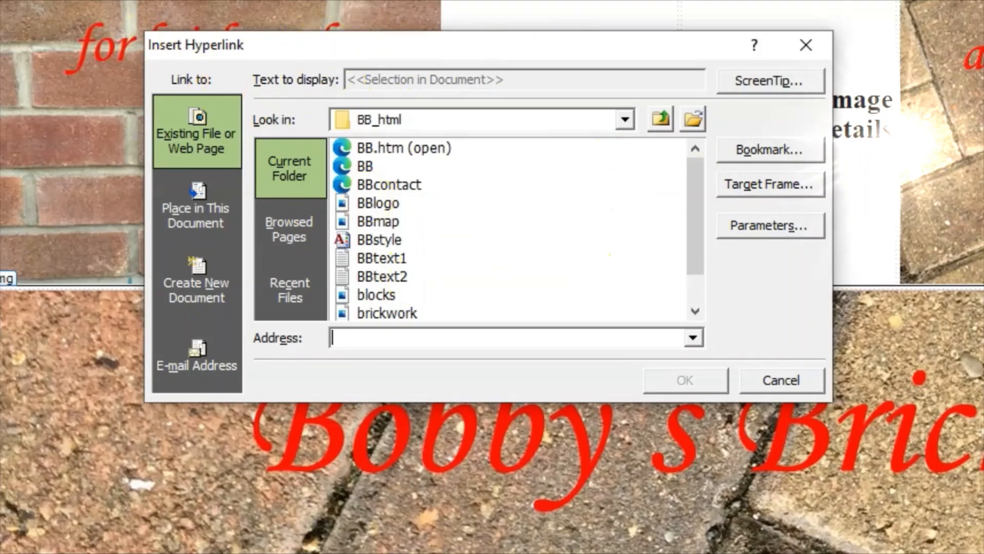
- Check the link details in the exam PDF and choose BBcontact.htm as the destination
left_click(639, 553)
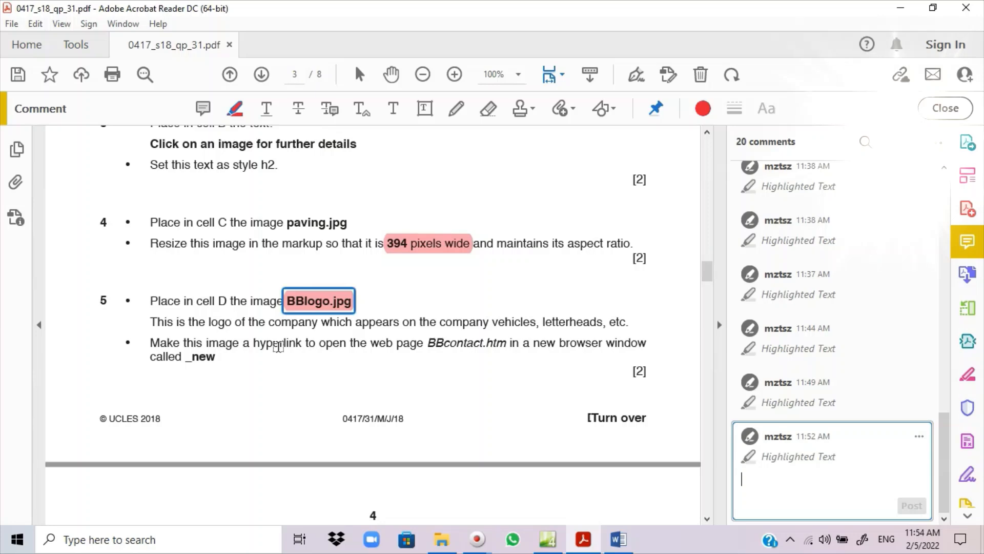
left_click(582, 542)
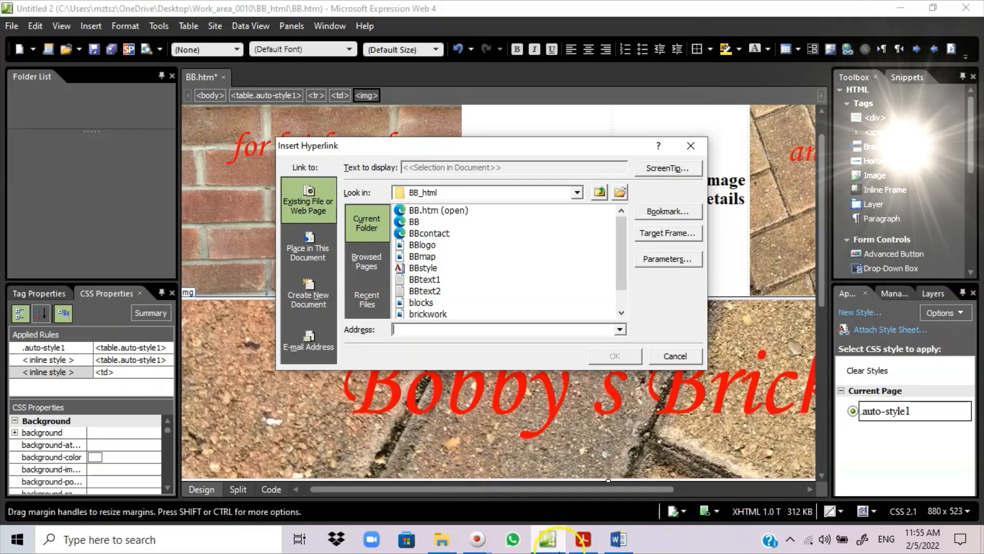
left_click(585, 544)
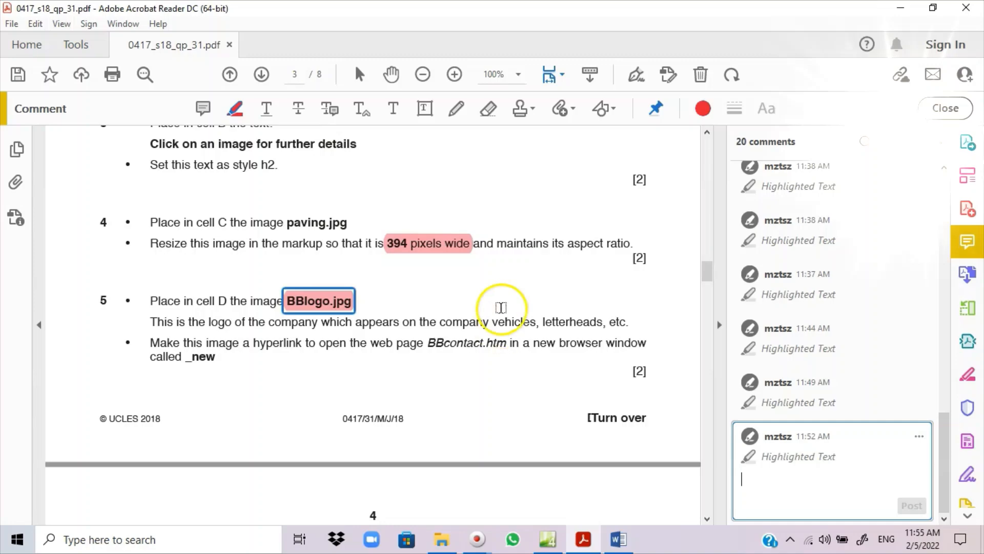
left_click(585, 543)
left_click(585, 542)
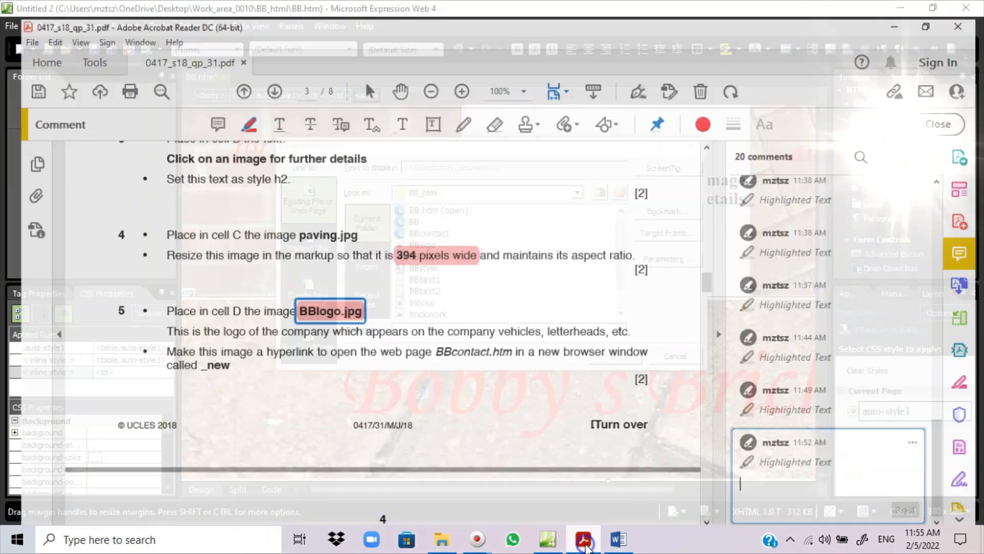
left_click(584, 542)
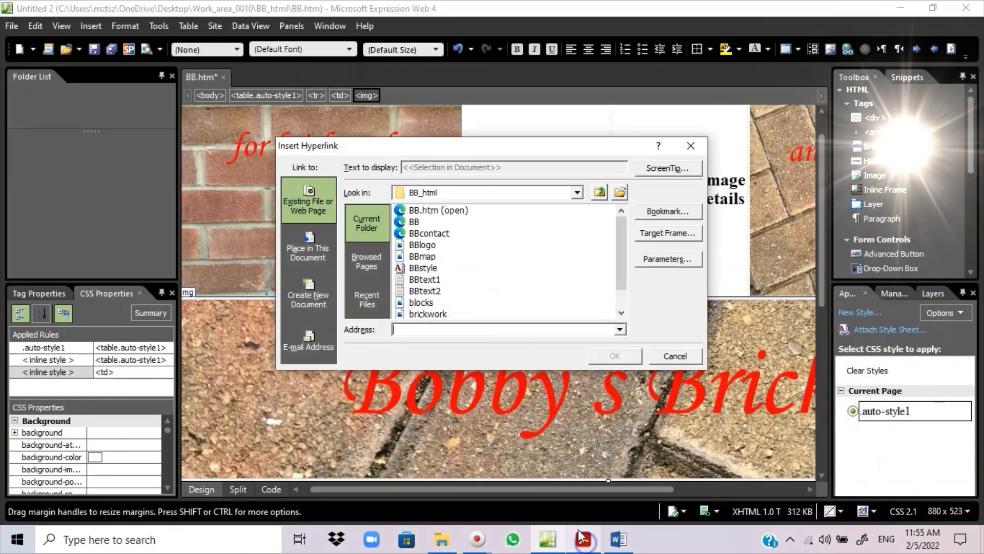
left_click(429, 234)
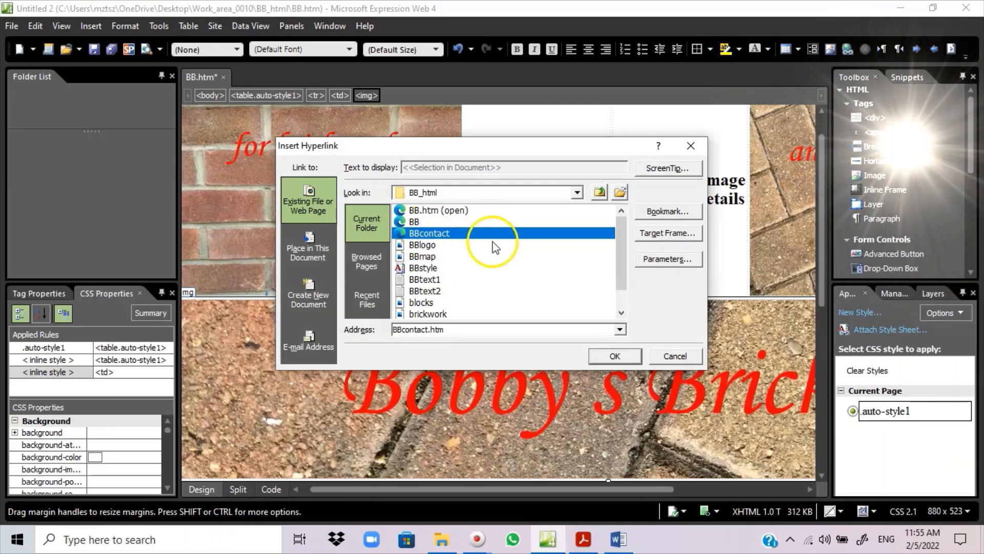
left_click(661, 234)
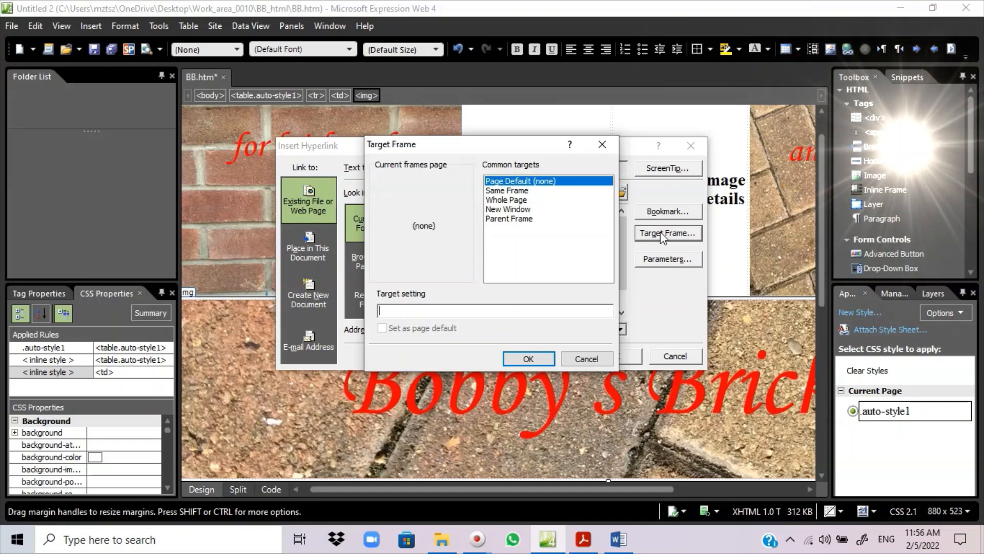
- Set the logo link's target to New Window (_blank) and apply the BBcontact.htm hyperlink
left_click(584, 540)
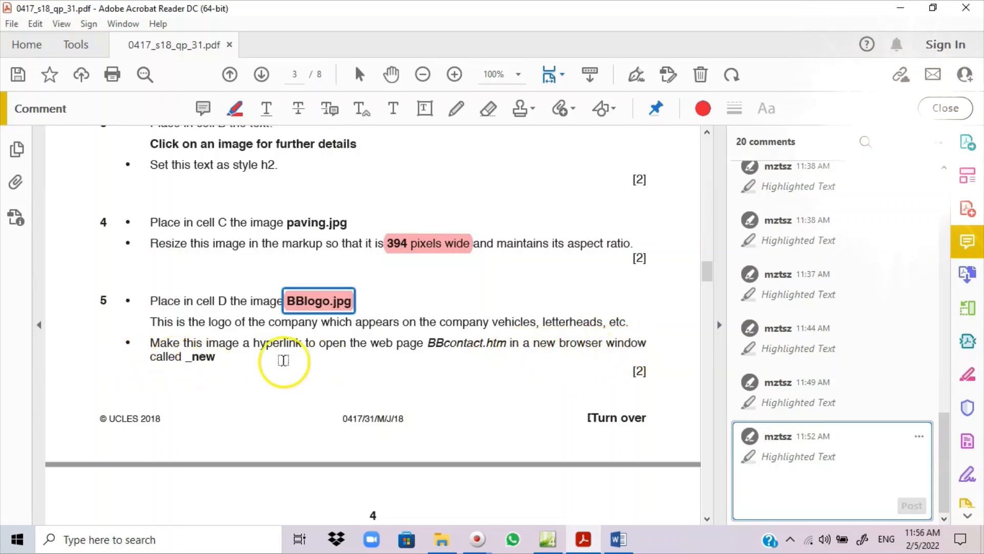
left_click(583, 540)
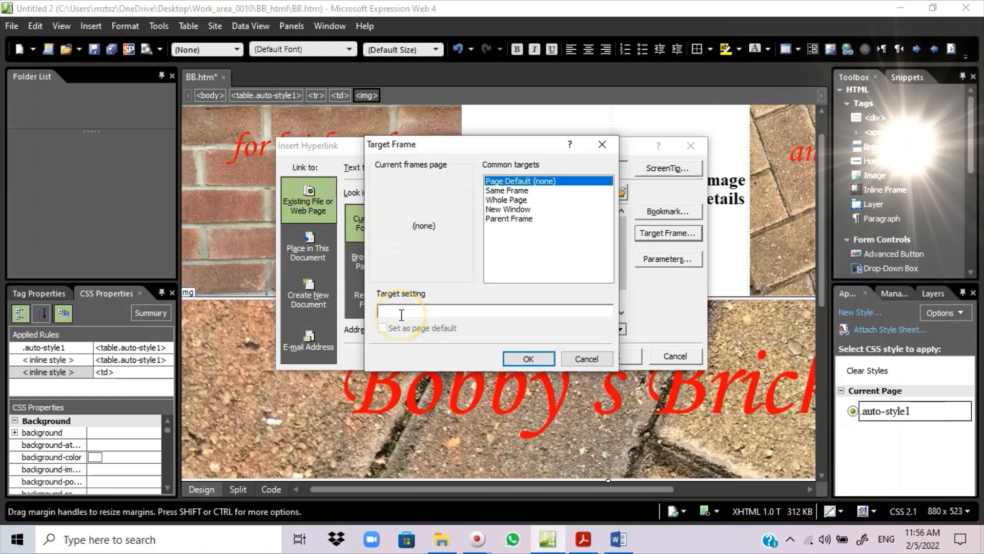
left_click(401, 315)
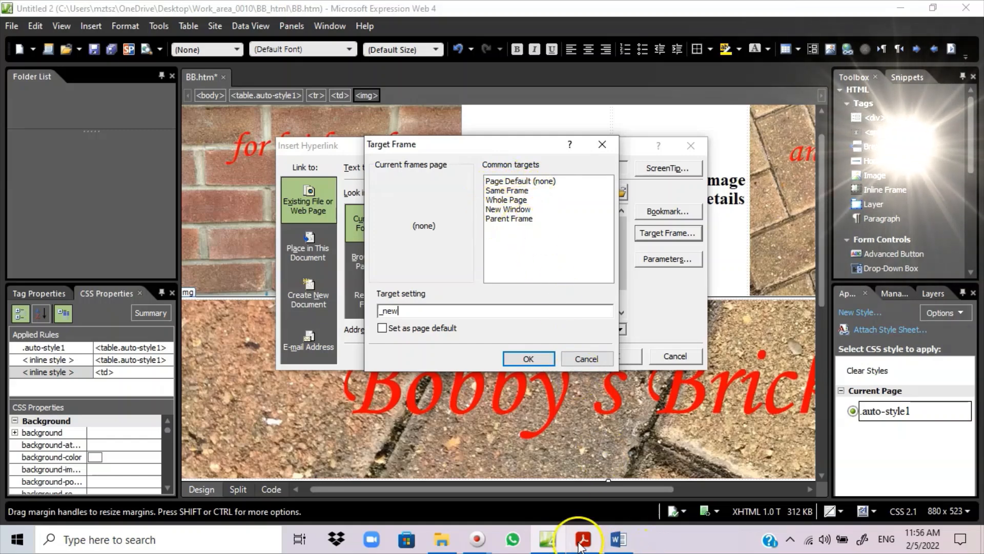
left_click(583, 539)
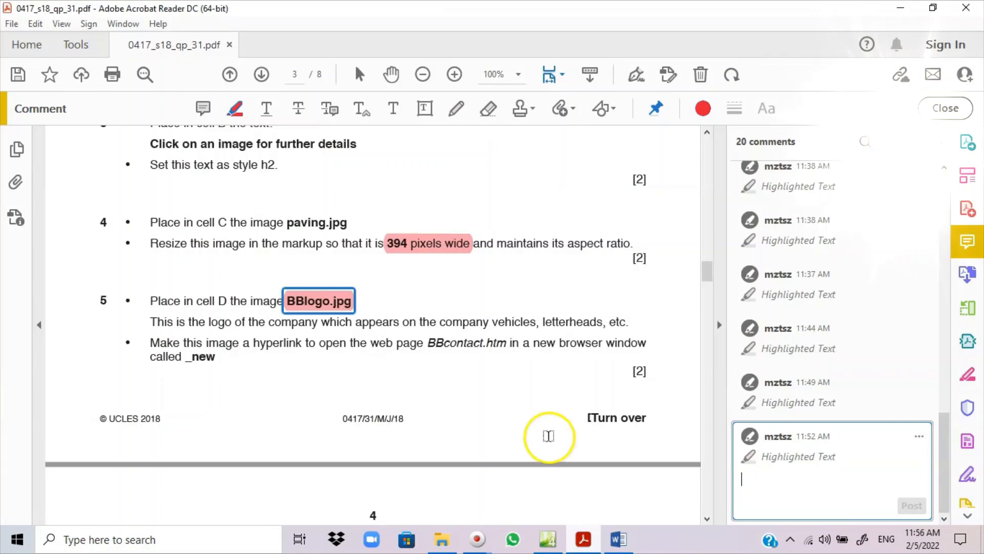
left_click(583, 540)
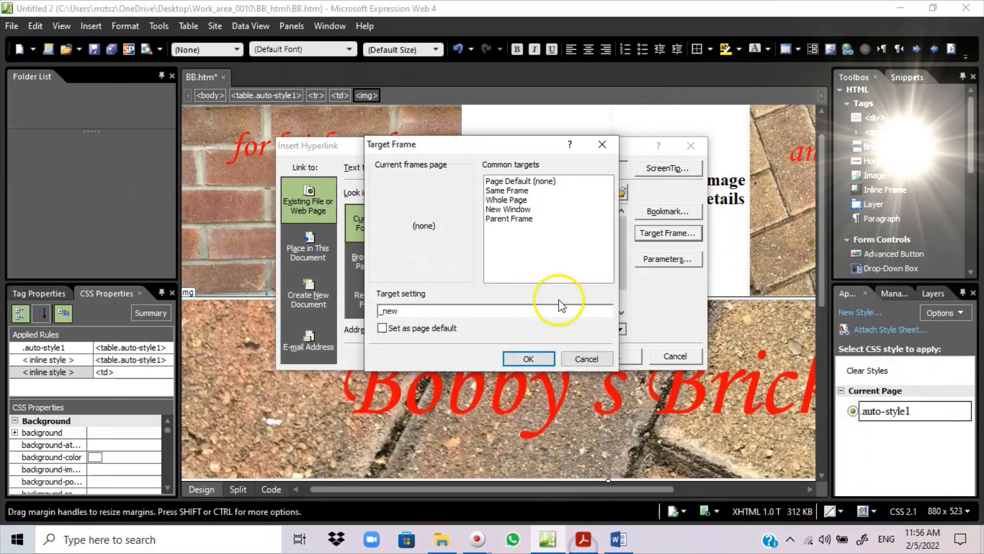
left_click(501, 209)
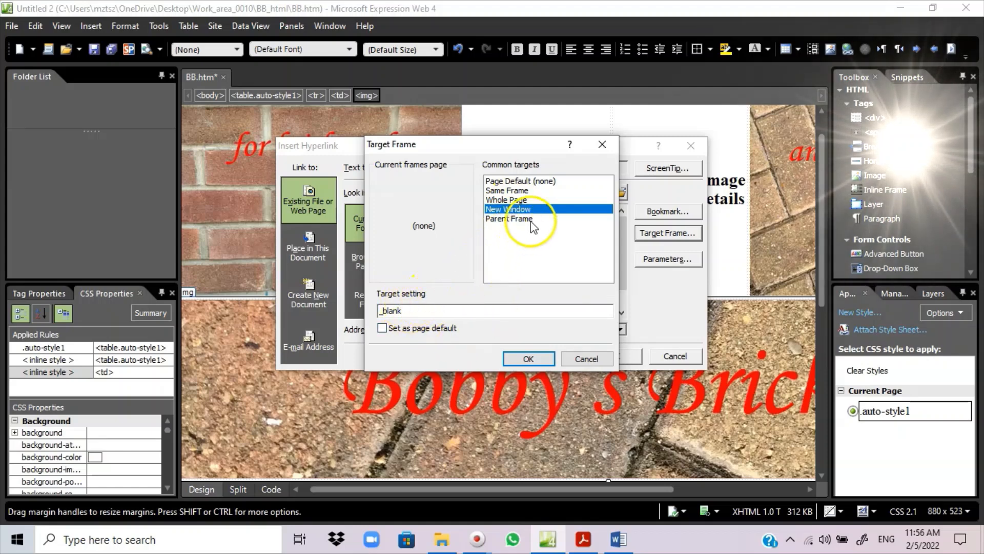
left_click_drag(413, 310, 336, 309)
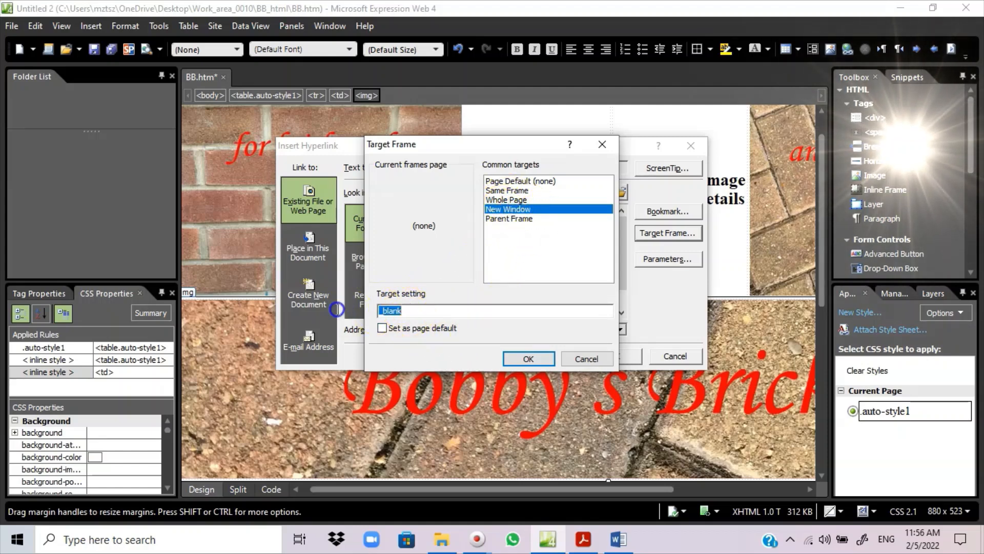
key("BackSpace")
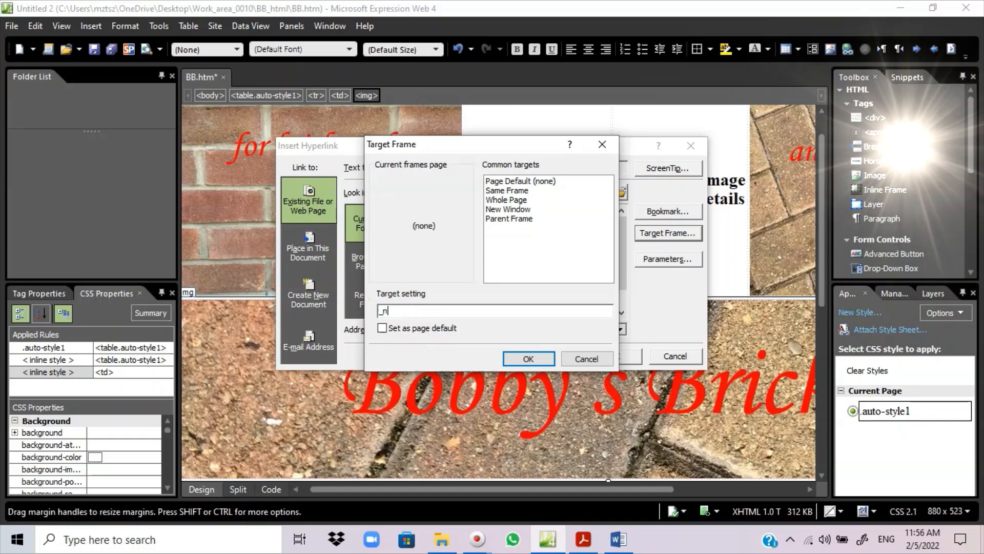
left_click(508, 208)
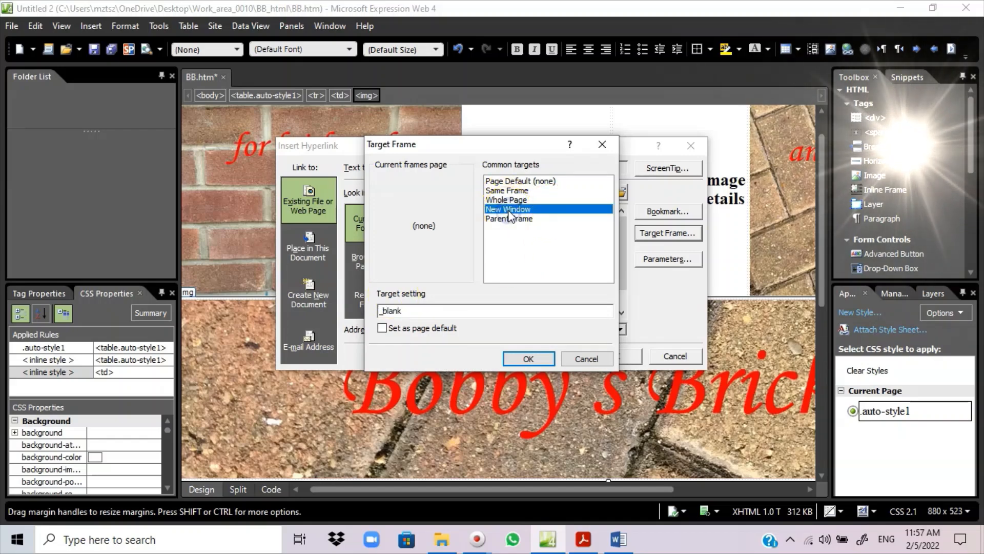
left_click(526, 358)
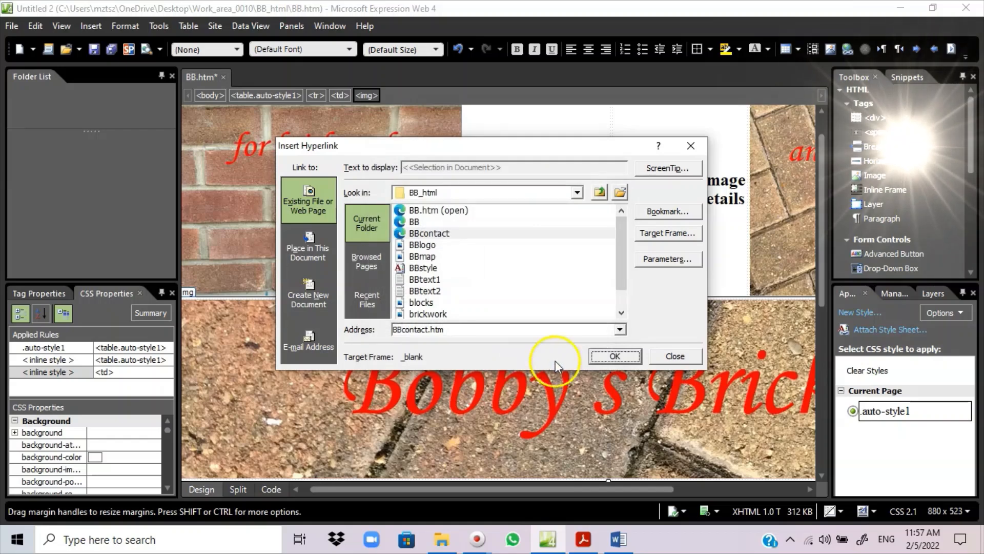
left_click(617, 357)
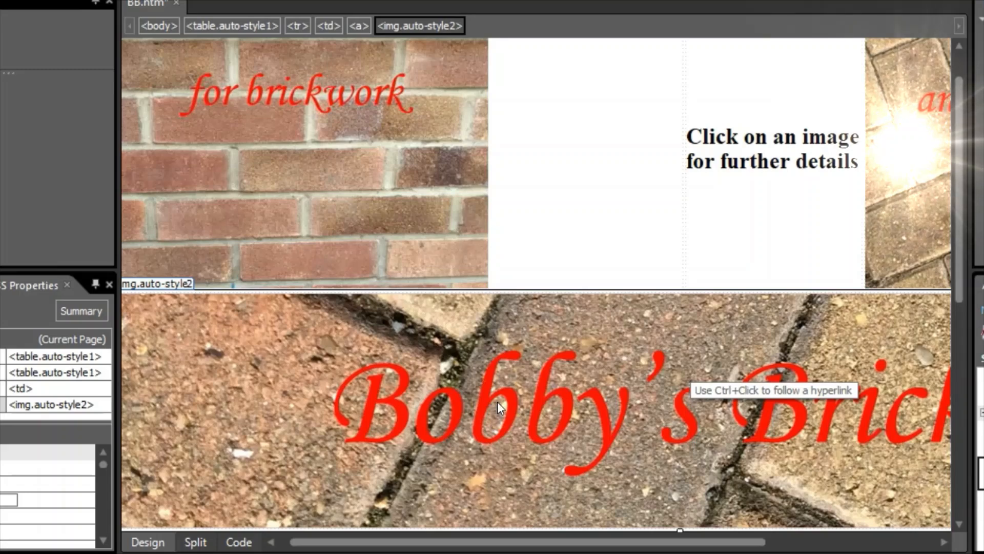
- Review the new logo hyperlink in BB.htm's HTML source
left_click(238, 542)
scroll(285, 486, "down", 2)
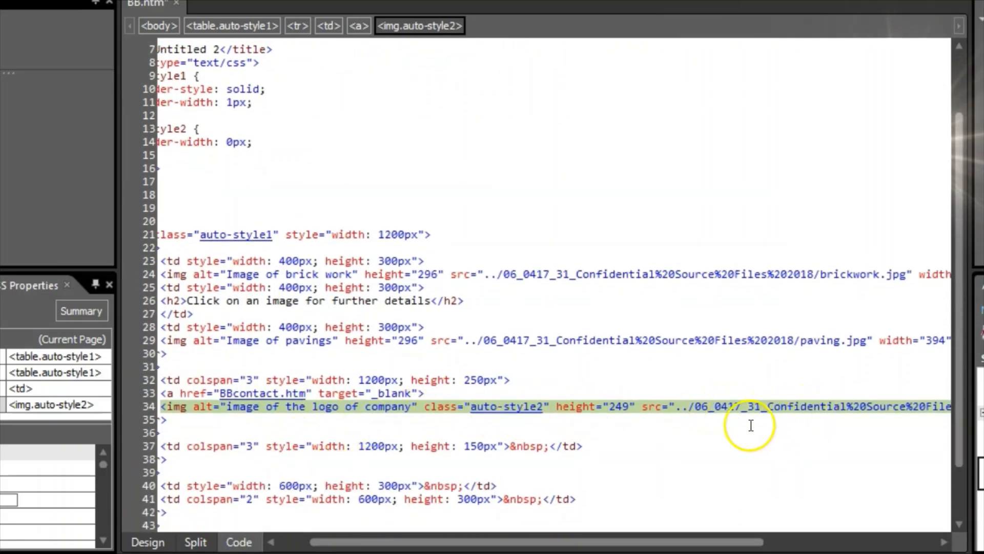
left_click_drag(696, 538, 563, 535)
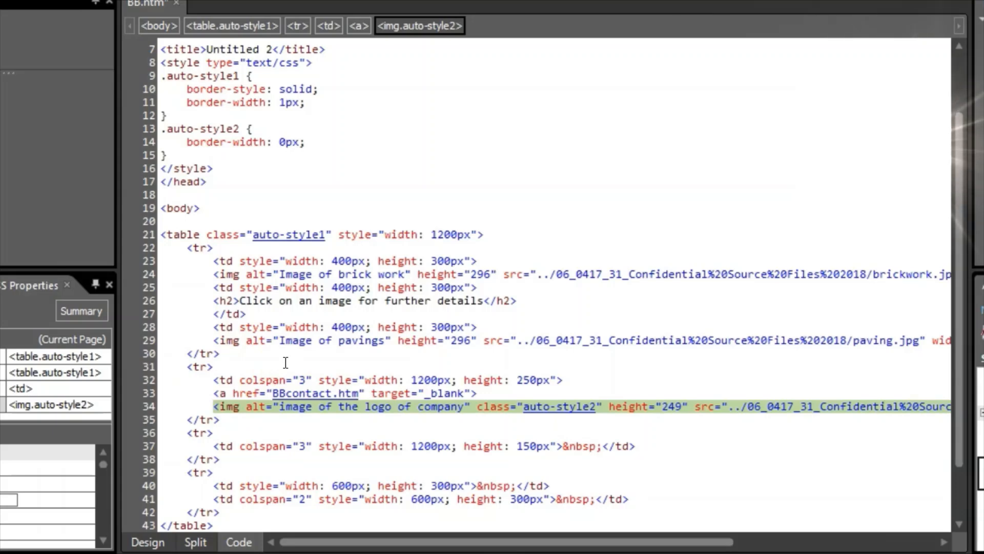
- Test the logo link in Design view, confirming BBcontact.htm opens, then return to BB.htm
left_click(144, 542)
scroll(319, 403, "down", 3)
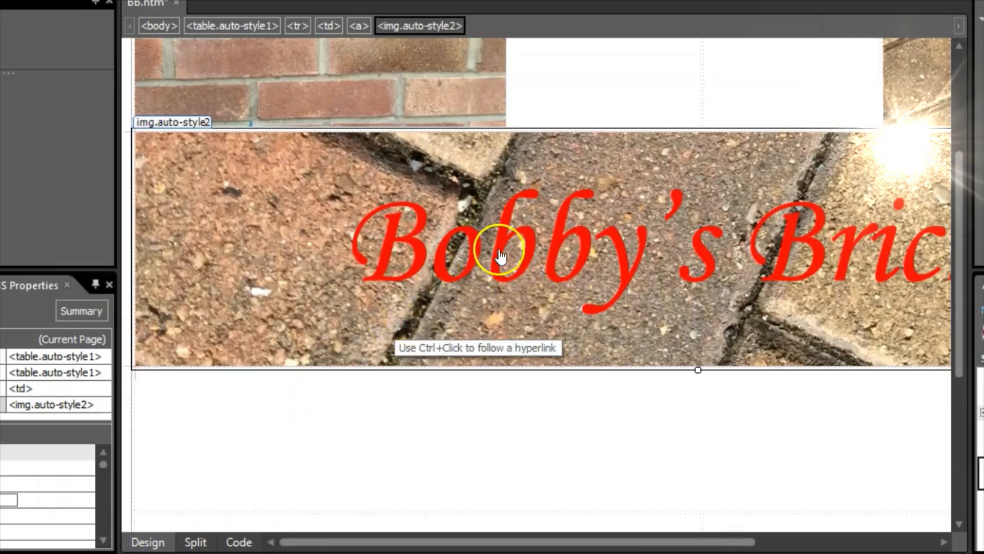
left_click(520, 239, "ctrl")
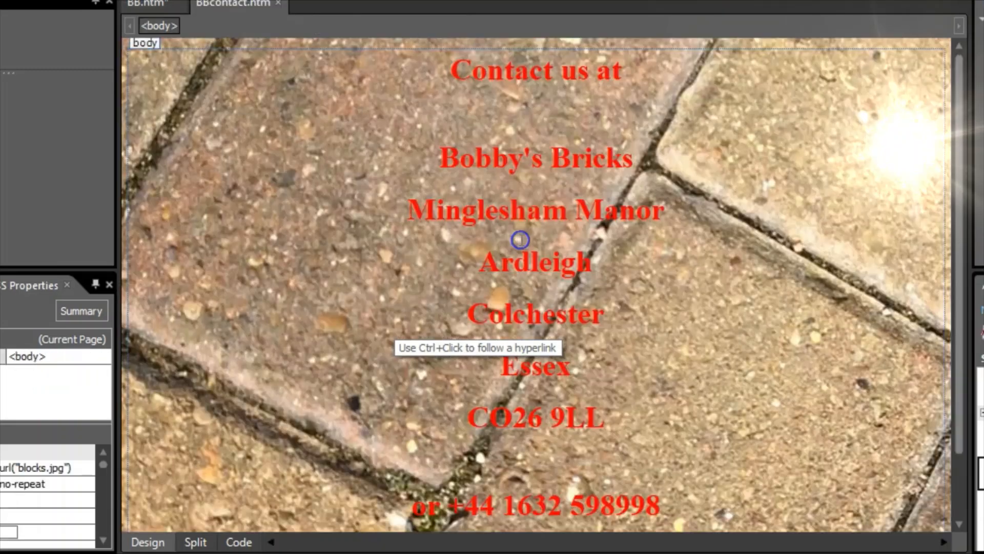
scroll(576, 209, "down", 3)
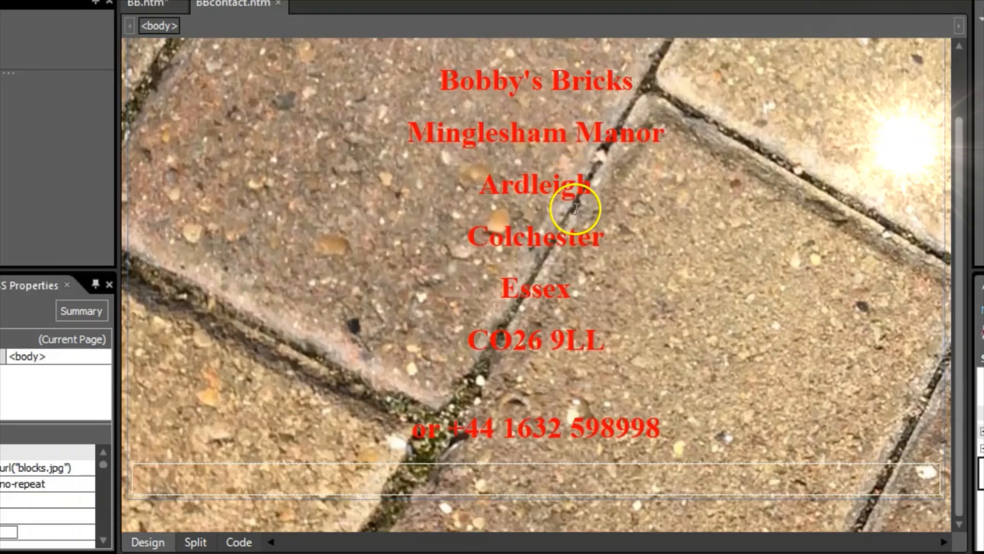
scroll(578, 221, "up", 3)
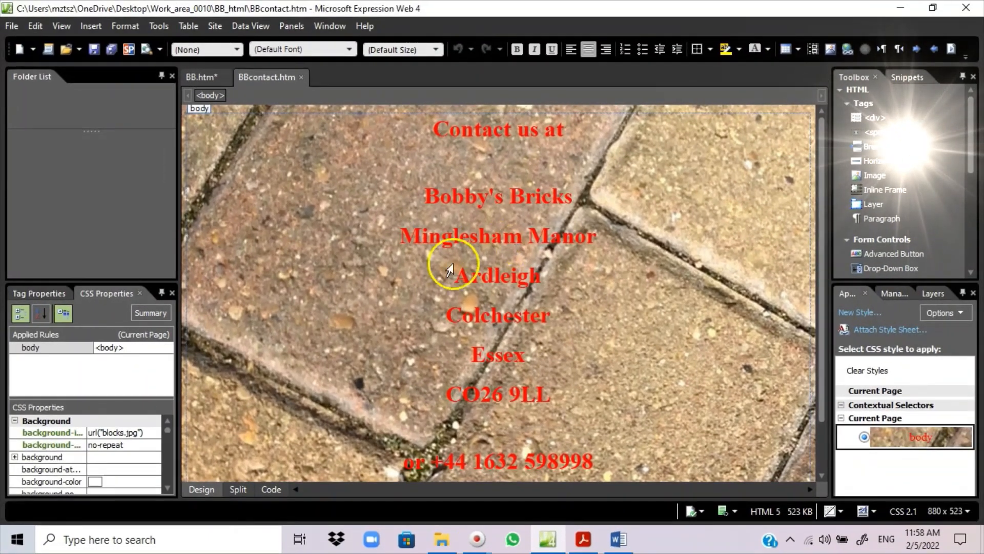
left_click(202, 77)
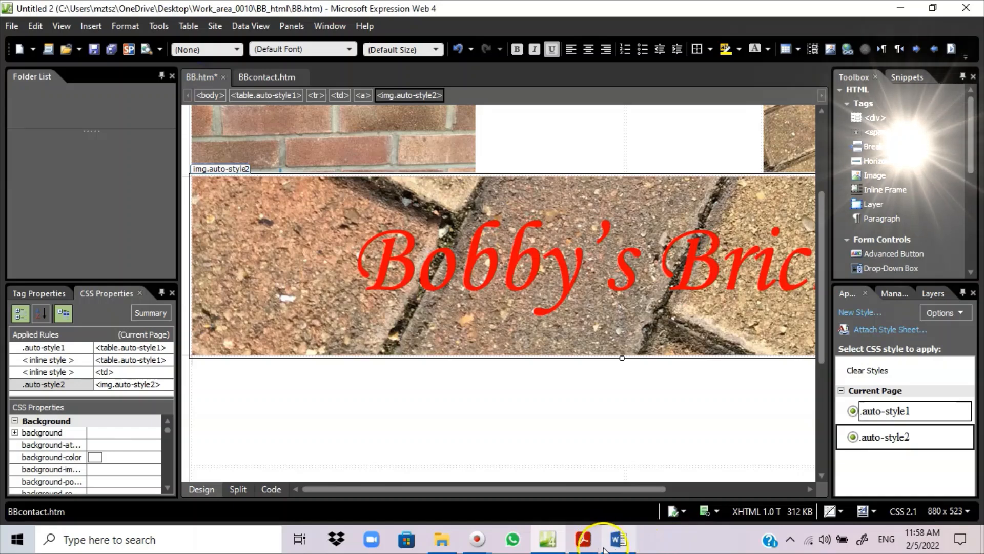
left_click(583, 541)
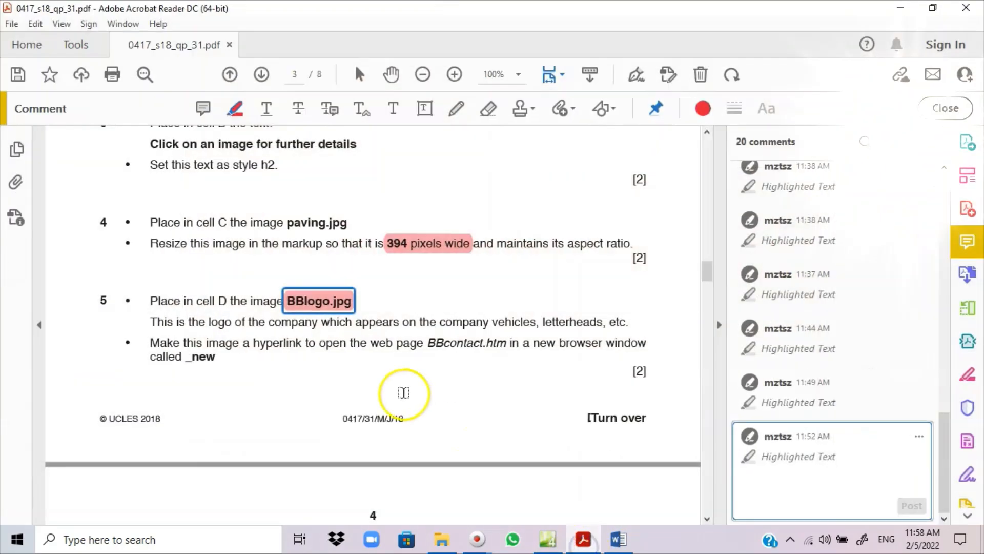
- Read questions 6–8 on page 4 of the exam PDF
scroll(307, 343, "down", 5)
scroll(290, 341, "down", 3)
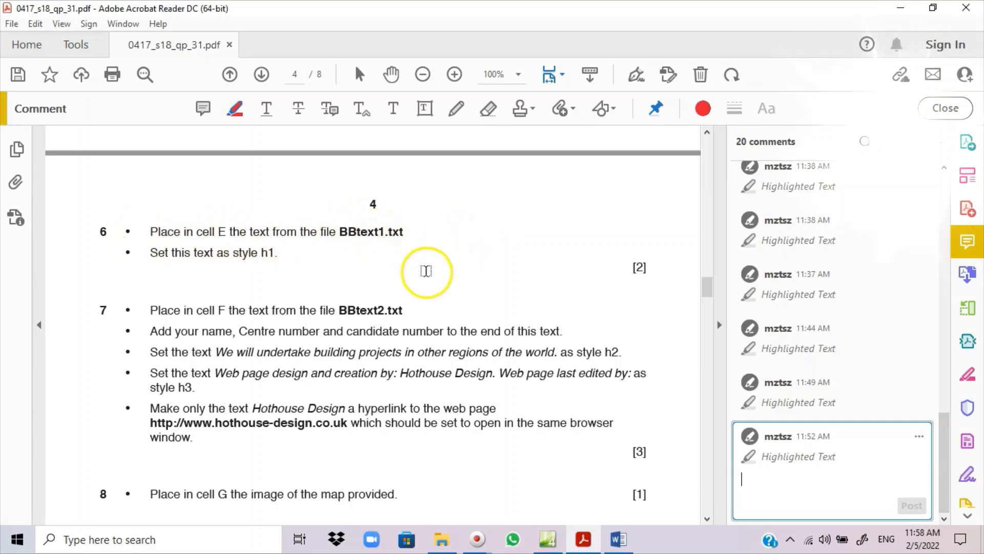
left_click(547, 539)
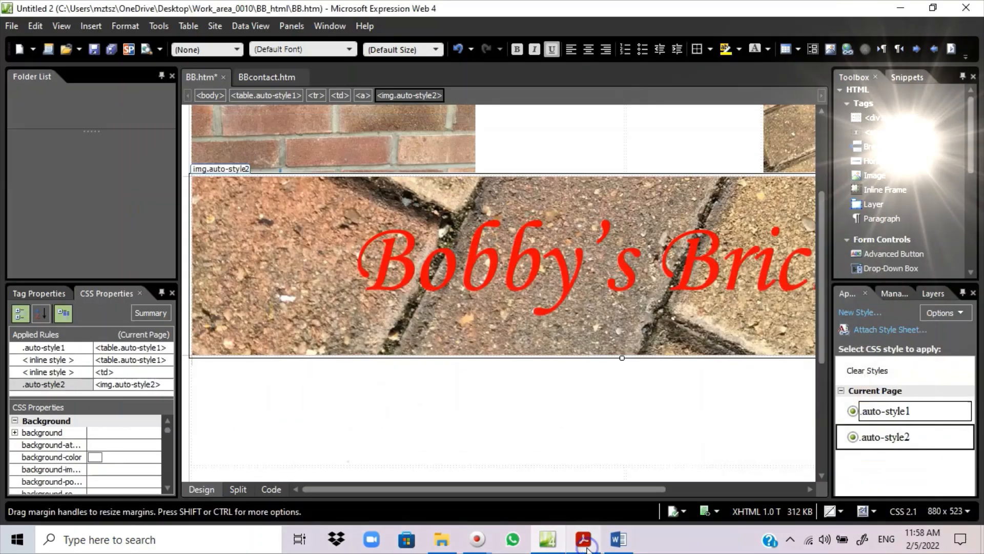
- Open BBtext1 in Notepad and copy its entire company description
left_click(441, 540)
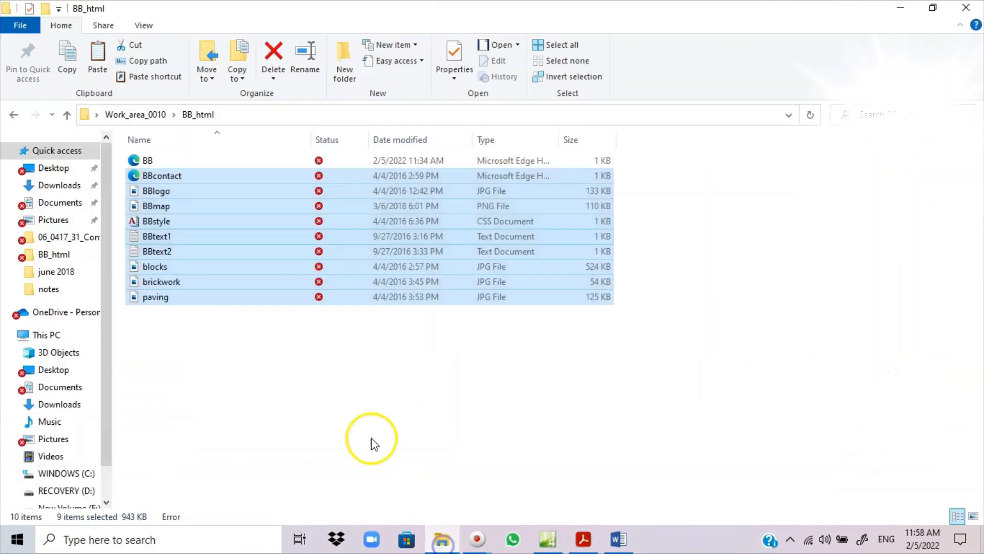
left_click(153, 241)
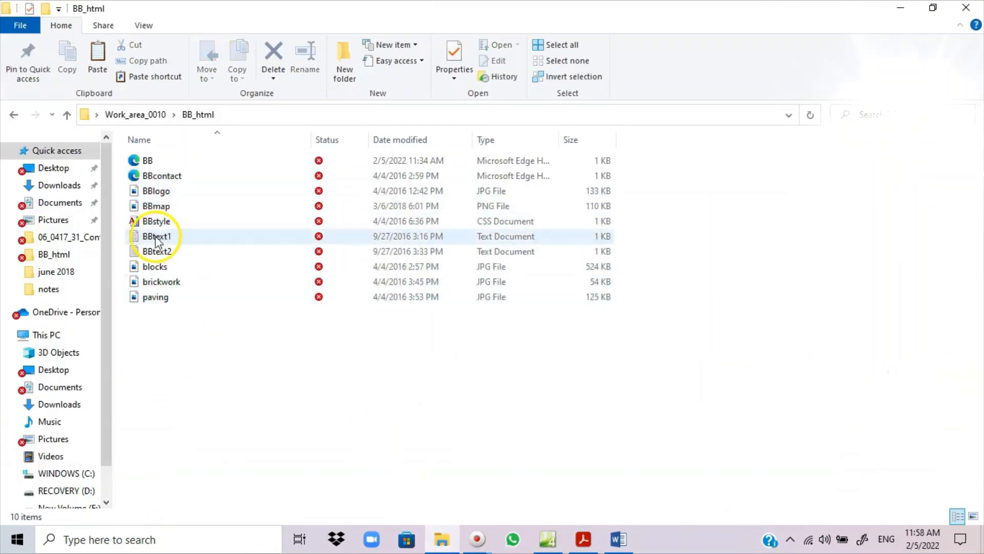
left_click(158, 237)
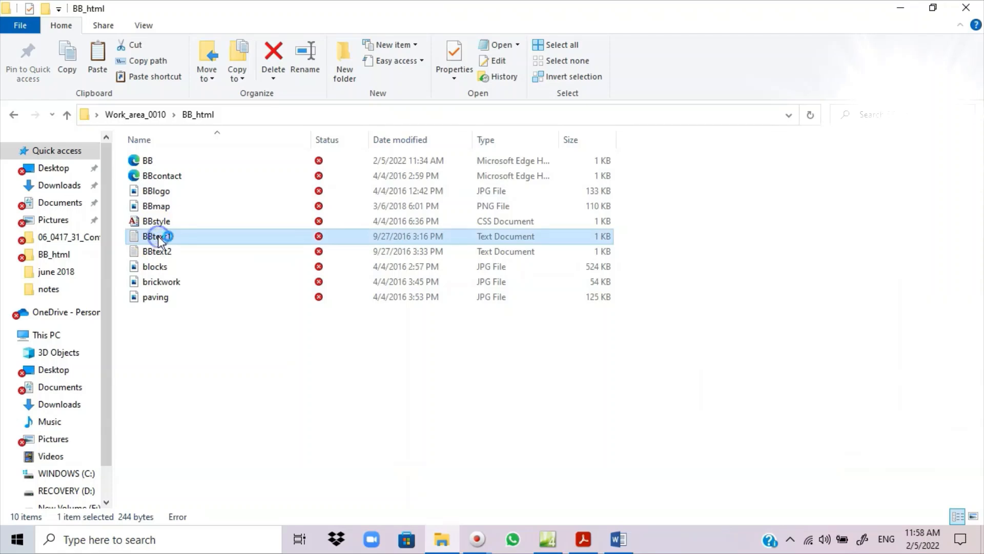
double_click(158, 237)
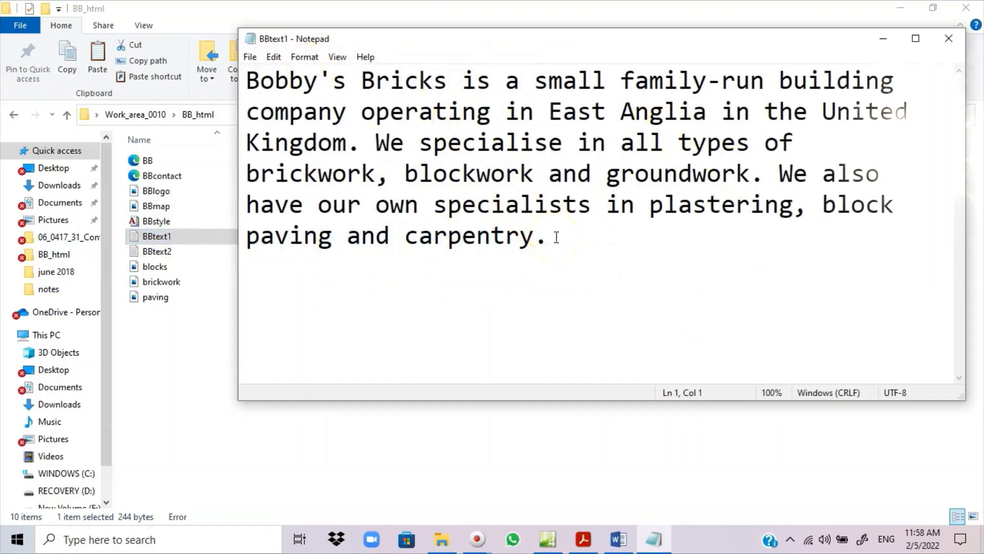
key("ctrl+a")
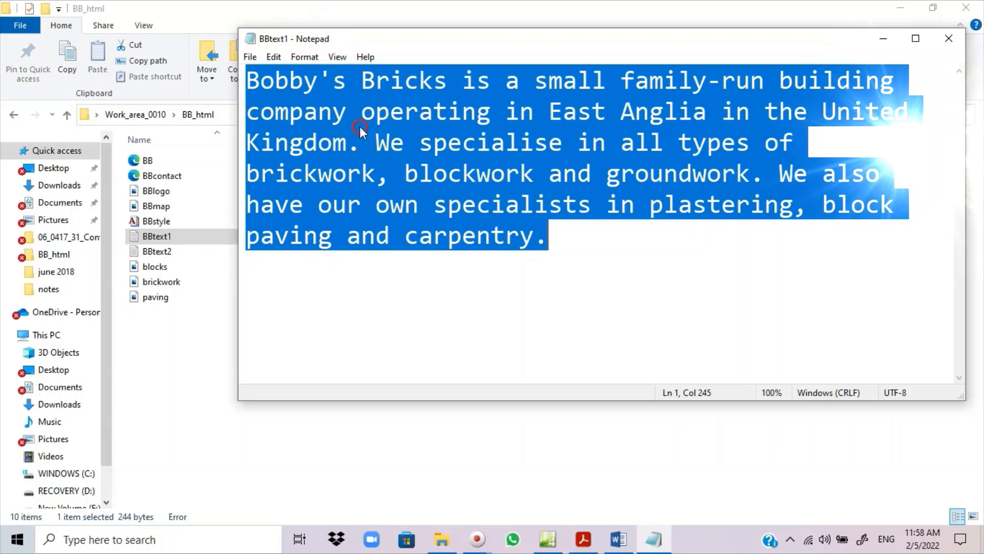
right_click(361, 128)
left_click(411, 178)
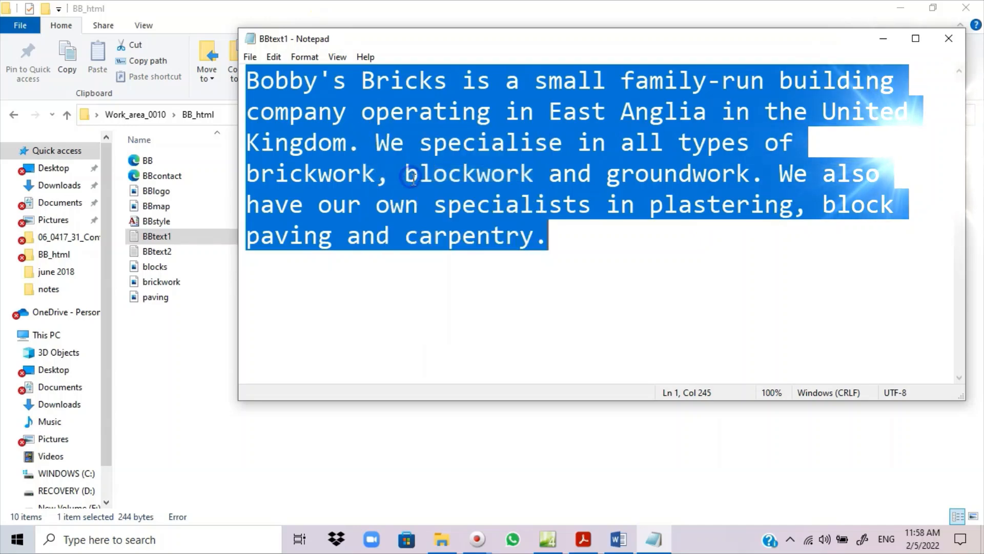
left_click(883, 39)
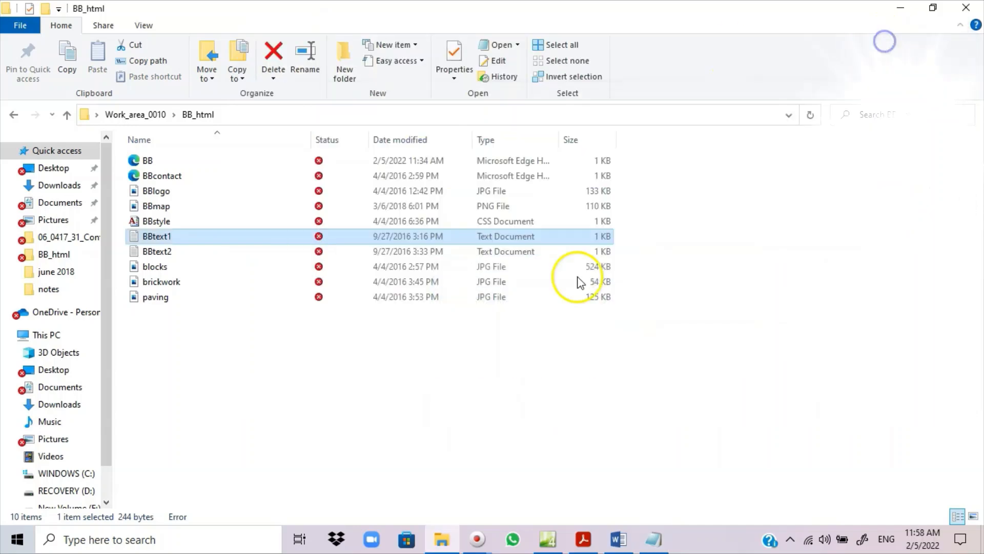
- Recheck the exam paper, then return to BB.htm in Expression Web
left_click(584, 540)
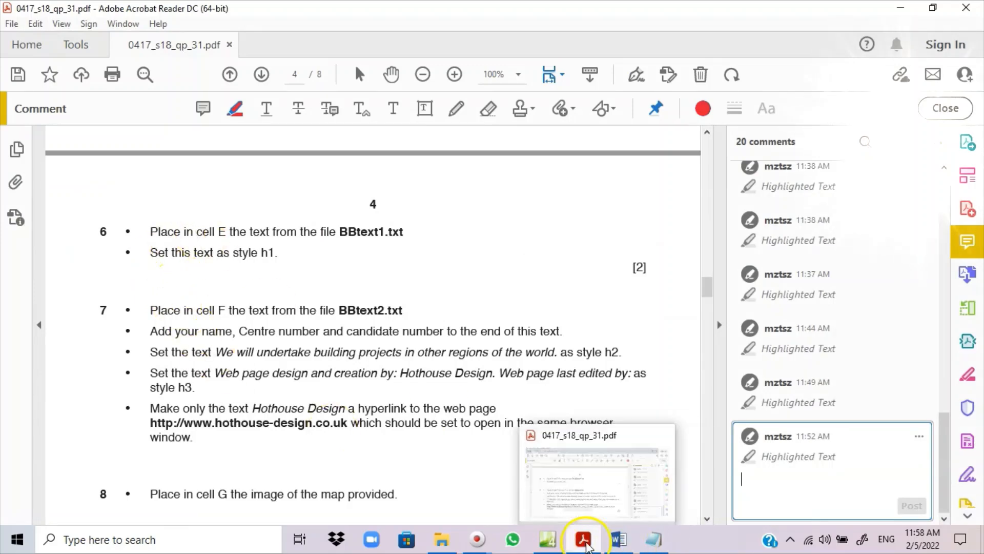
left_click(584, 541)
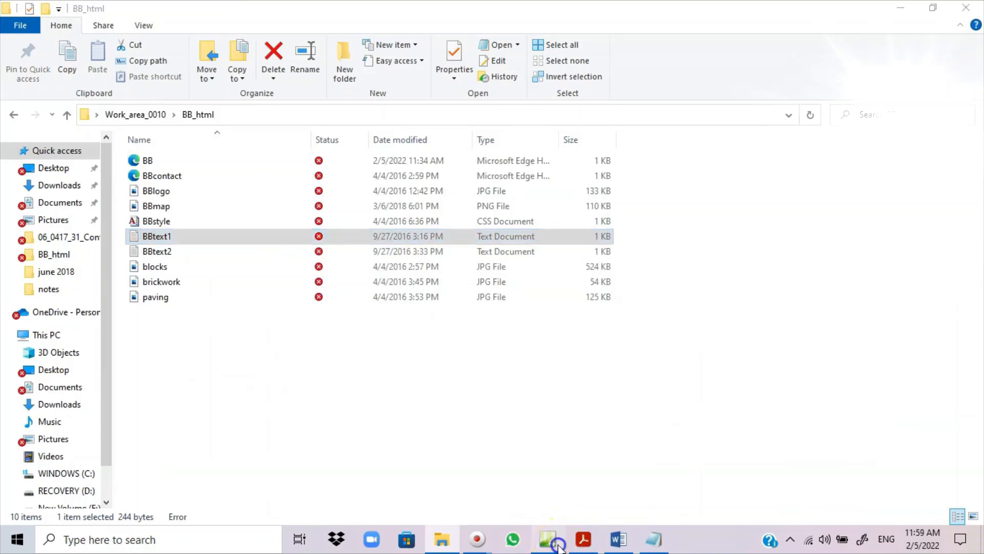
left_click(548, 539)
scroll(313, 369, "down", 1)
- Paste the company description into cell E and highlight 'style h1' in the task sheet
left_click(281, 340)
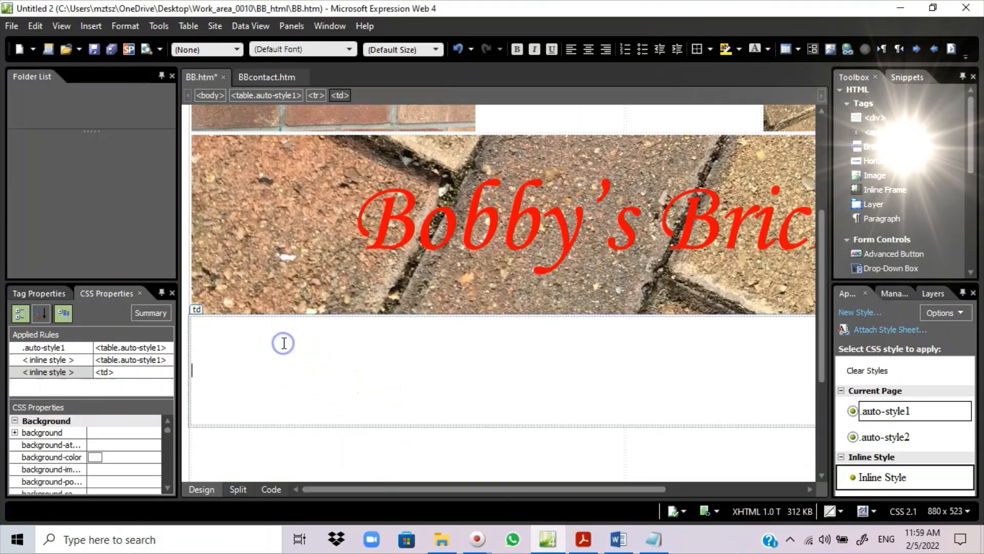
right_click(216, 370)
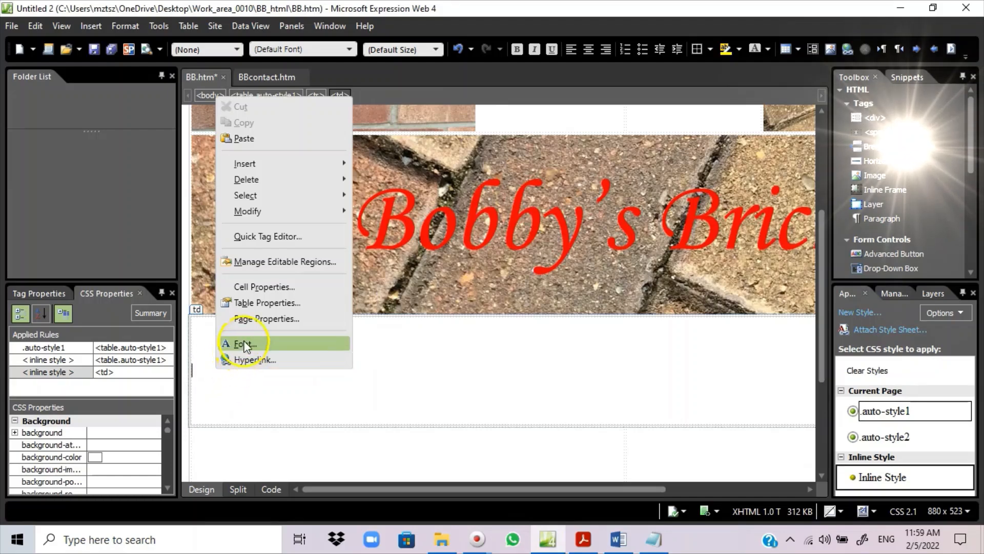
left_click(250, 138)
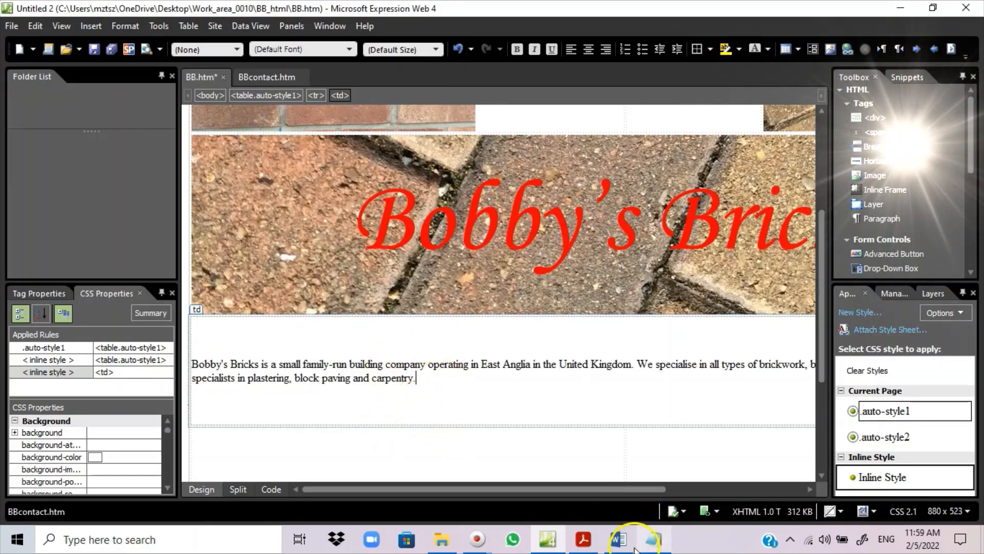
left_click(583, 540)
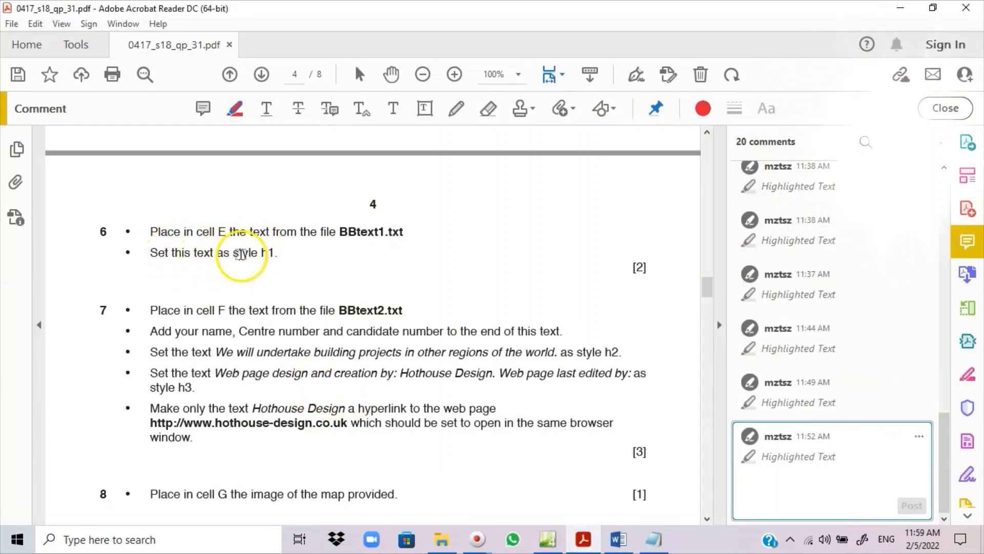
left_click_drag(233, 253, 281, 253)
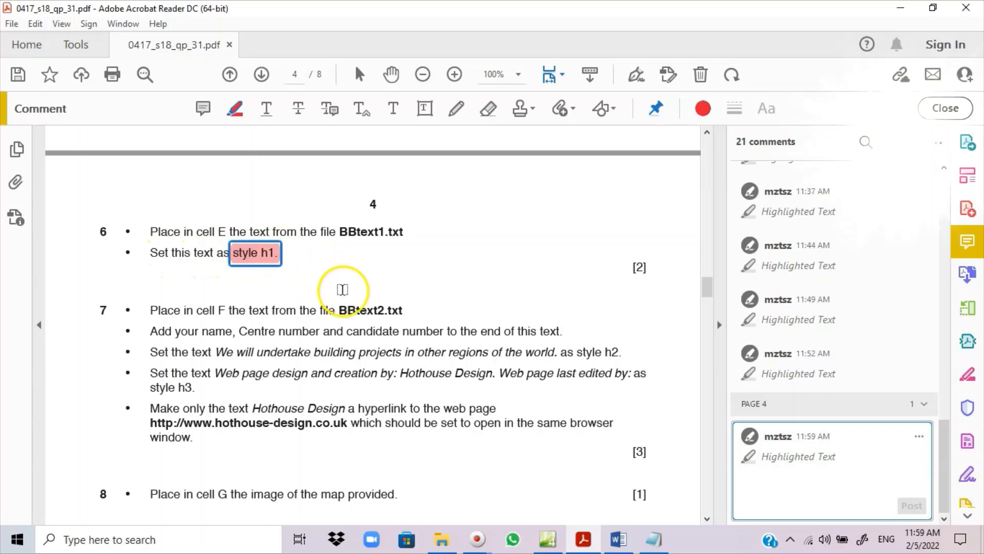
- Format the pasted company paragraph as Heading 1 <h1>
left_click(574, 541)
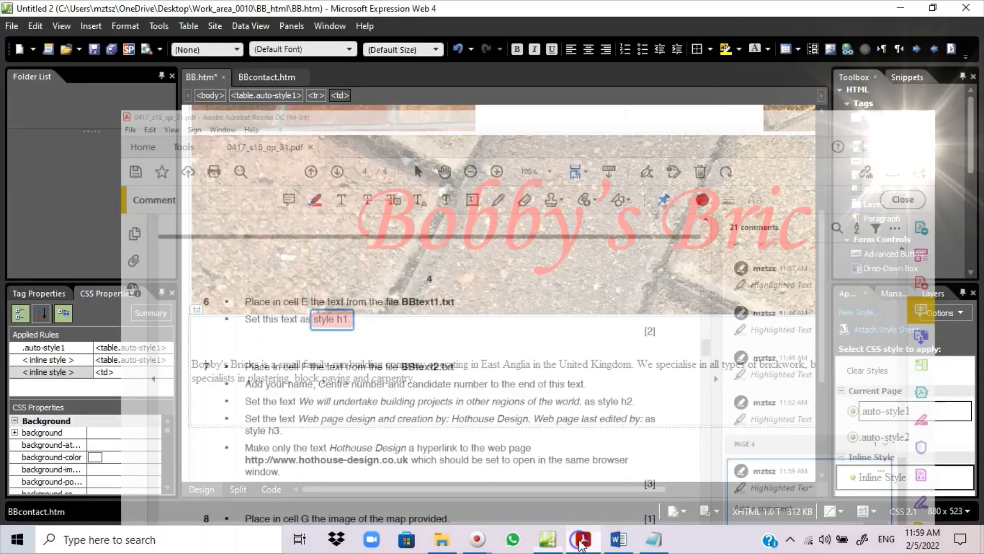
left_click_drag(431, 382, 220, 364)
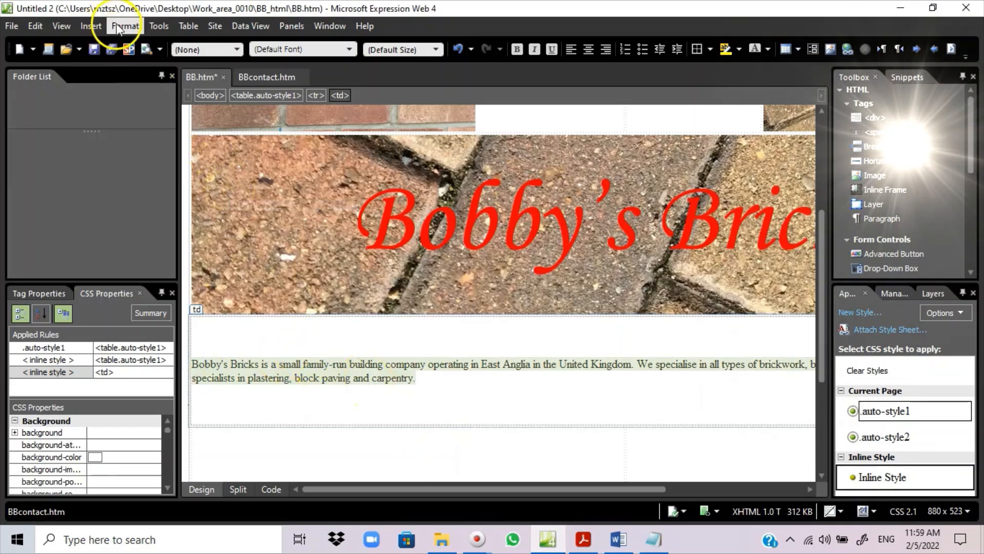
left_click(236, 49)
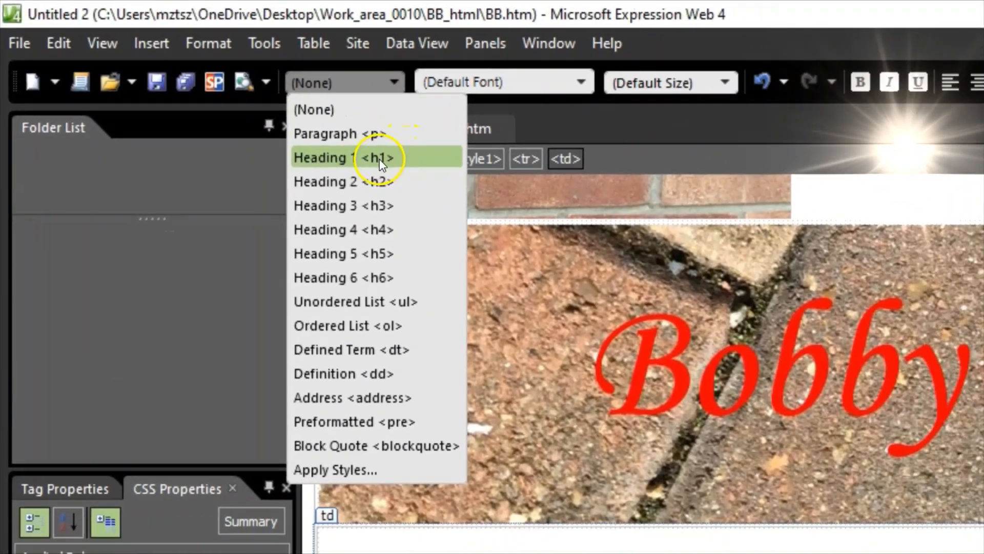
left_click(386, 168)
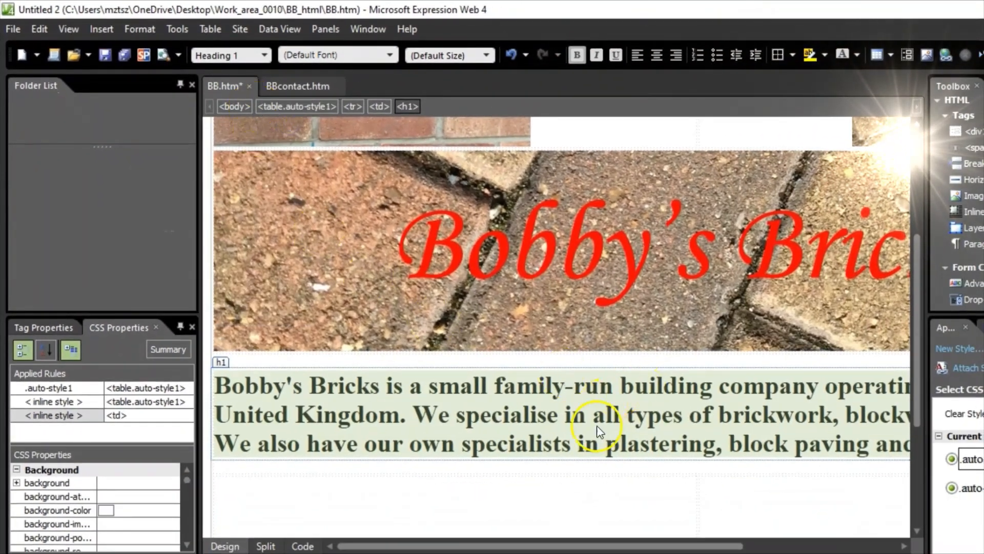
left_click(545, 437)
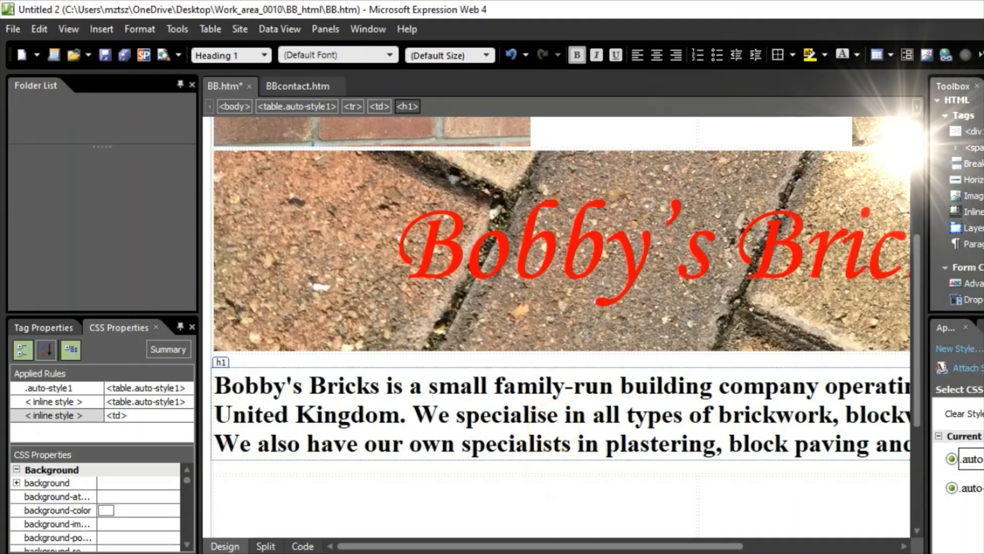
- Read the next question in the exam PDF and select BBtext2 in the BB_html folder
key("alt+Tab")
scroll(307, 393, "down", 2)
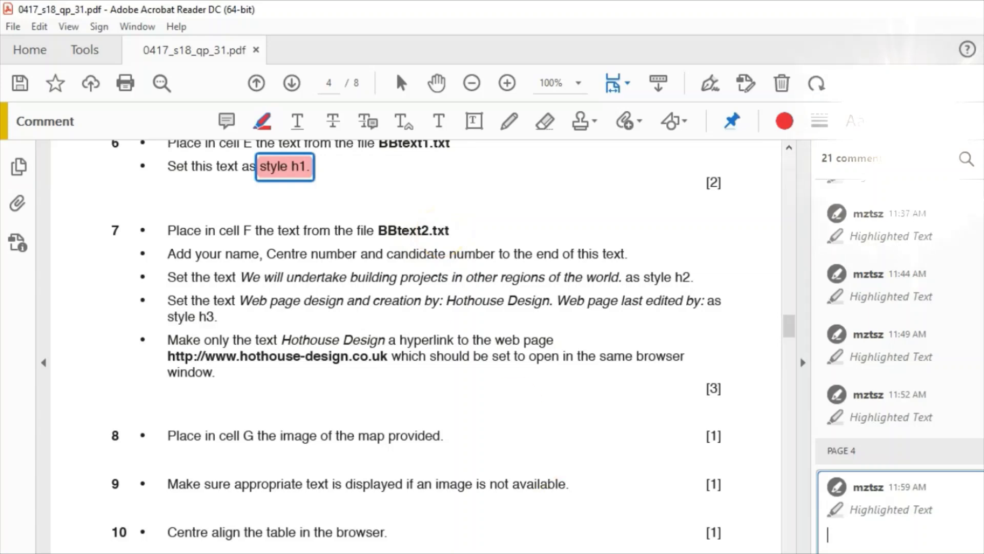
key("alt+Tab")
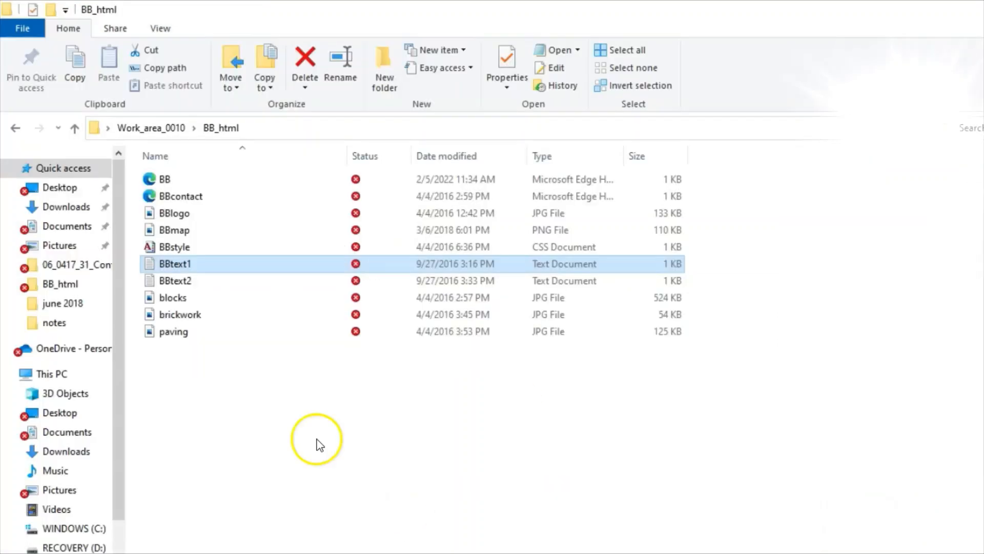
left_click(172, 285)
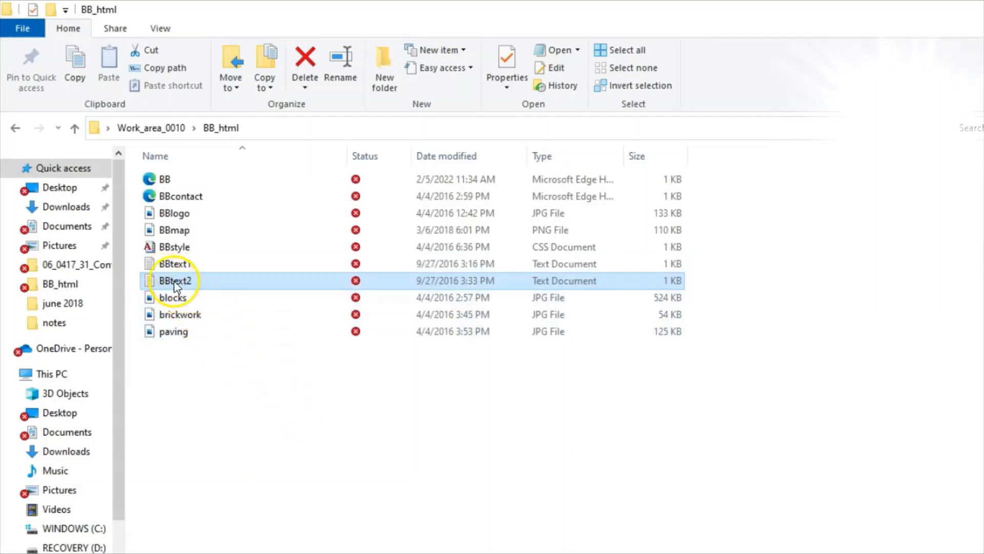
- Open BBtext2 in Notepad and select all of its text for copying
double_click(172, 281)
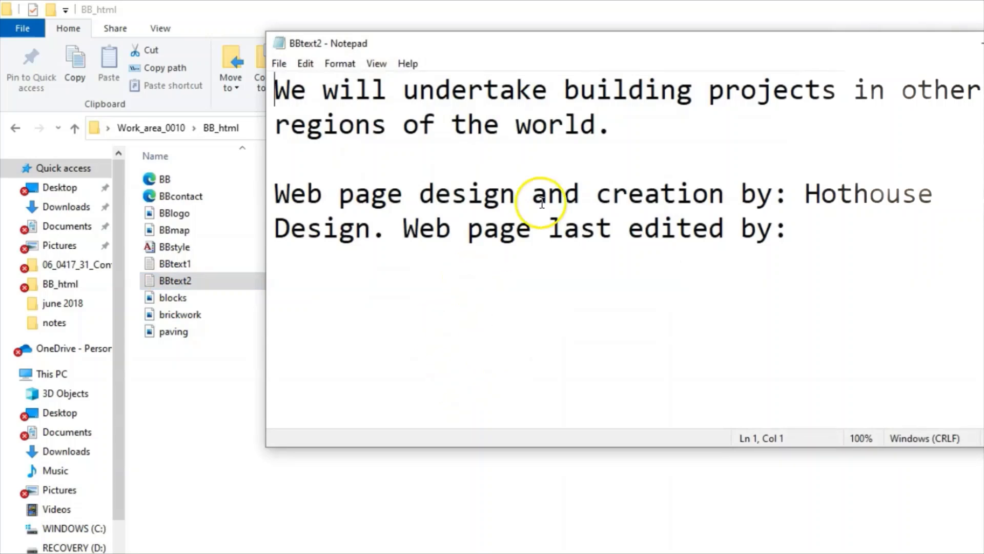
key("ctrl+a")
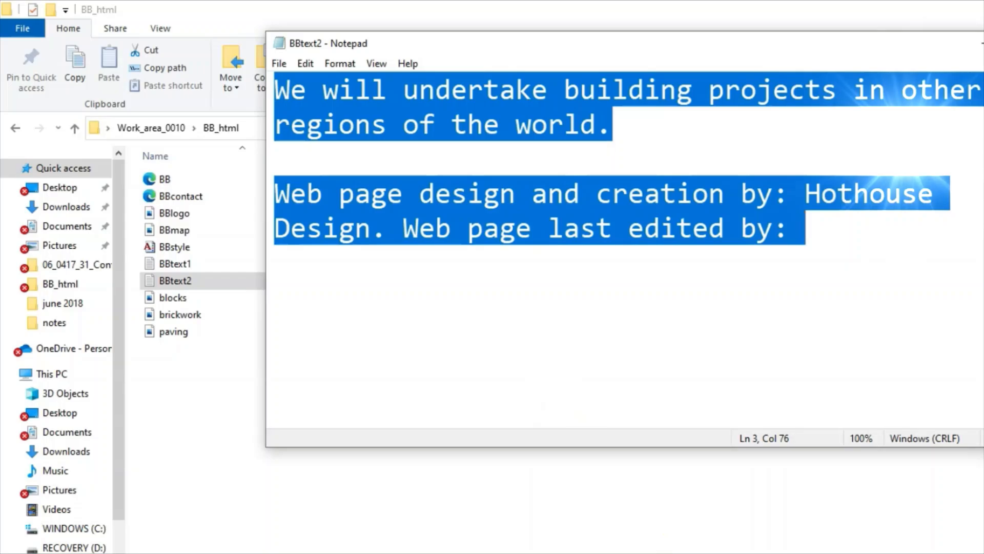
key("alt+Tab")
- Paste the BBtext2 text into empty cell F
left_click(246, 511)
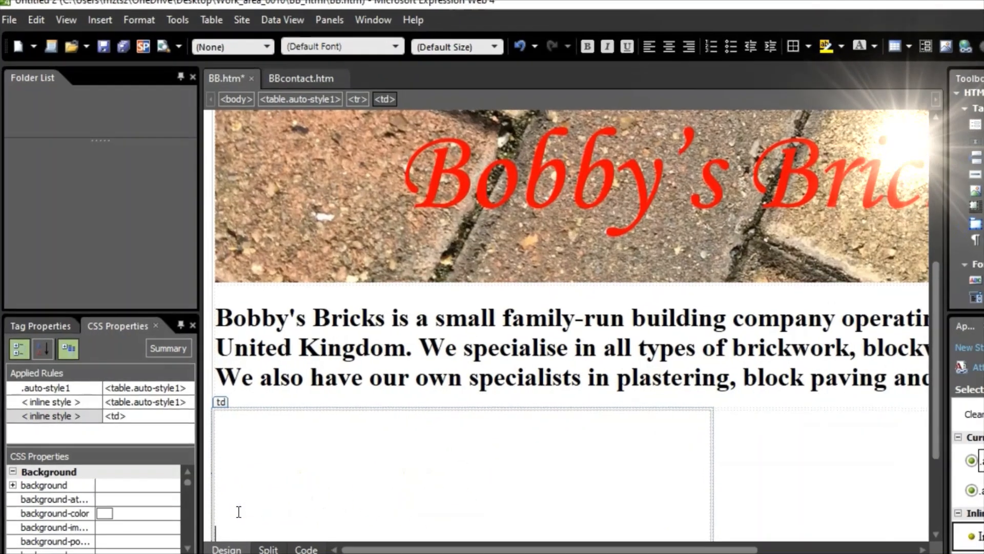
right_click(246, 511)
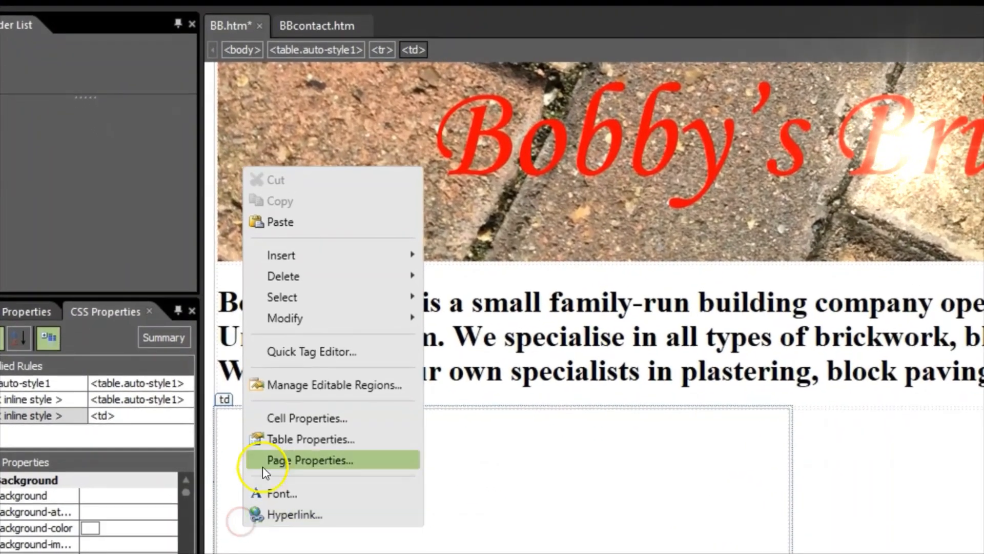
left_click(271, 223)
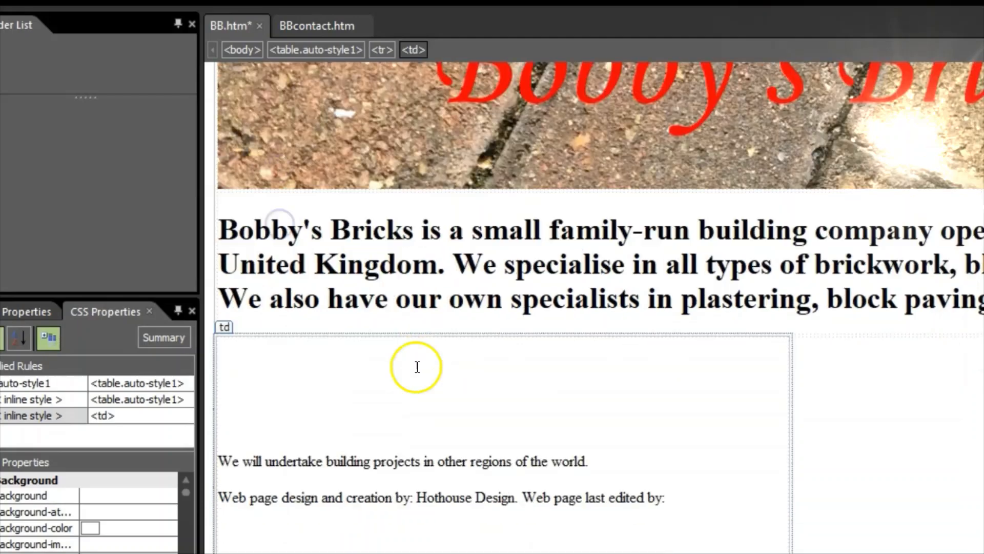
scroll(417, 367, "down", 1)
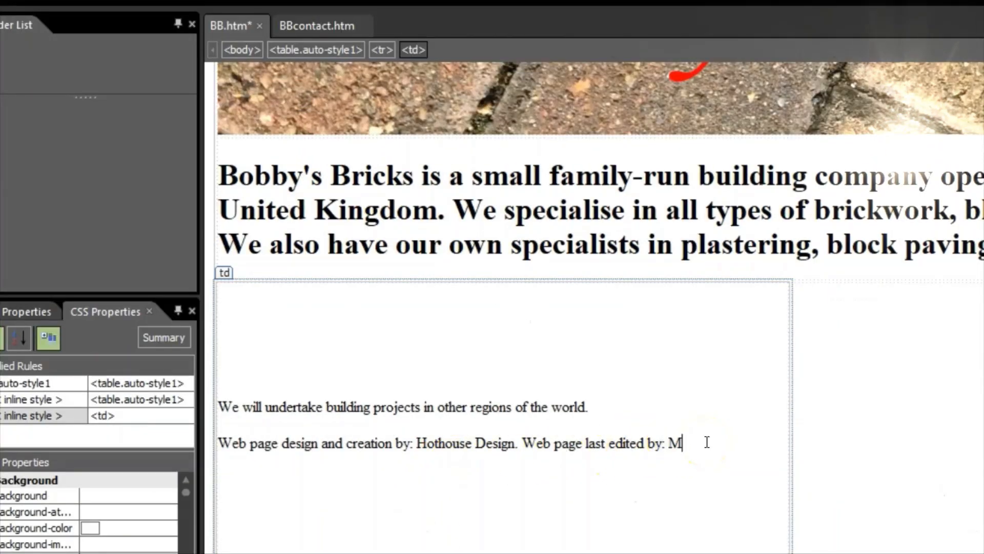
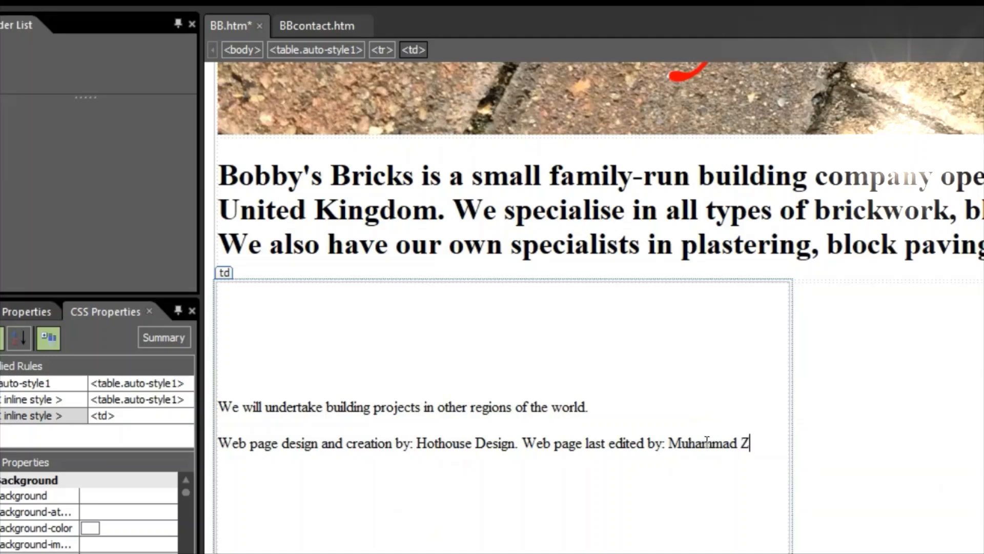
- Type the candidate's name after 'last edited by:' on a new line
key("shift+Return")
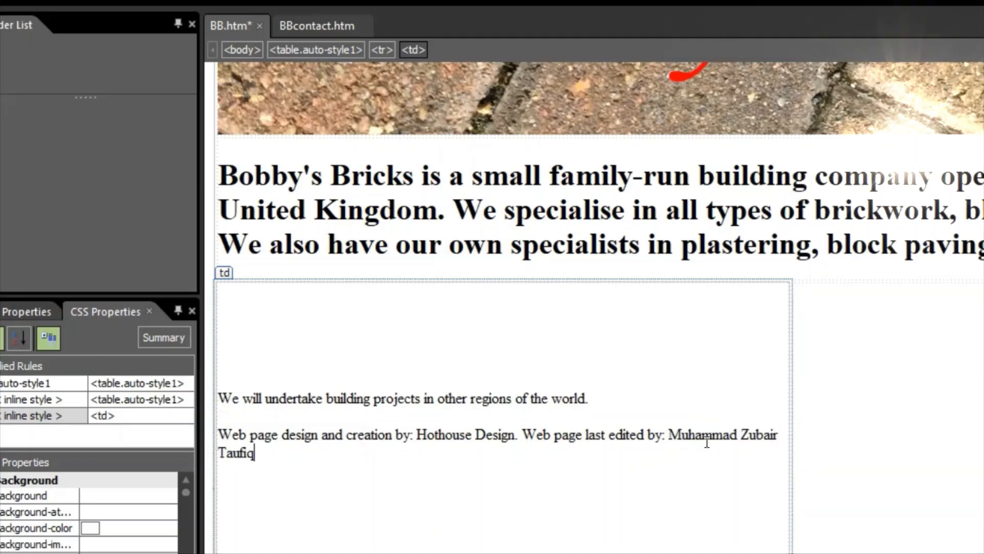
key("alt+Tab")
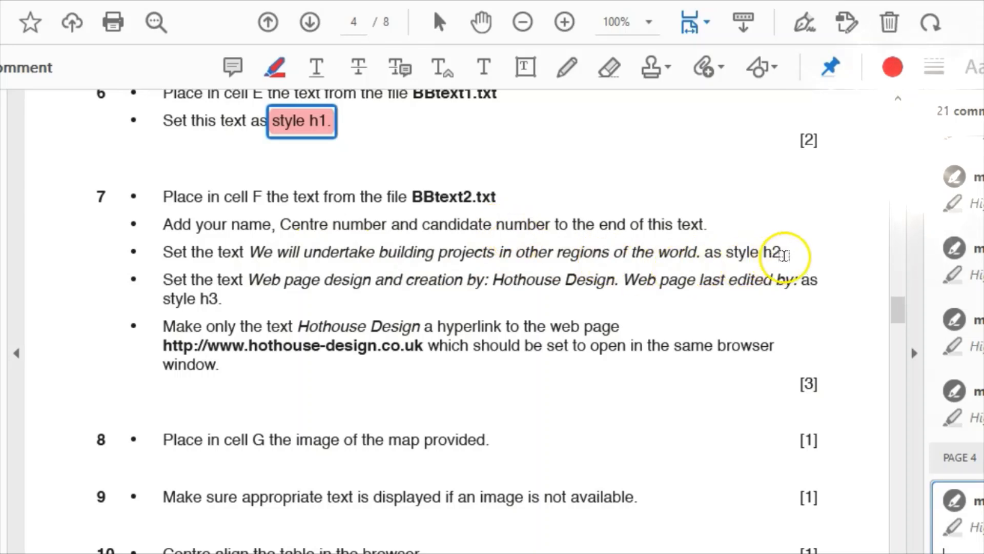
- Highlight the h2 sentence 'We will undertake building projects in other' in task 7 of the PDF
mouse_move(248, 251)
left_mouse_down()
mouse_move(493, 266)
mouse_move(552, 253)
left_mouse_up()
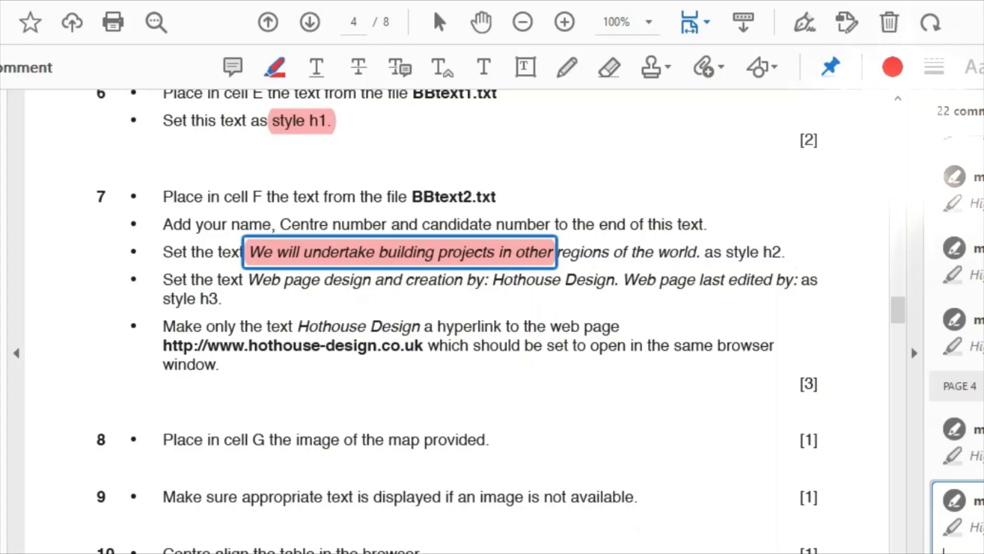
key("alt+Tab")
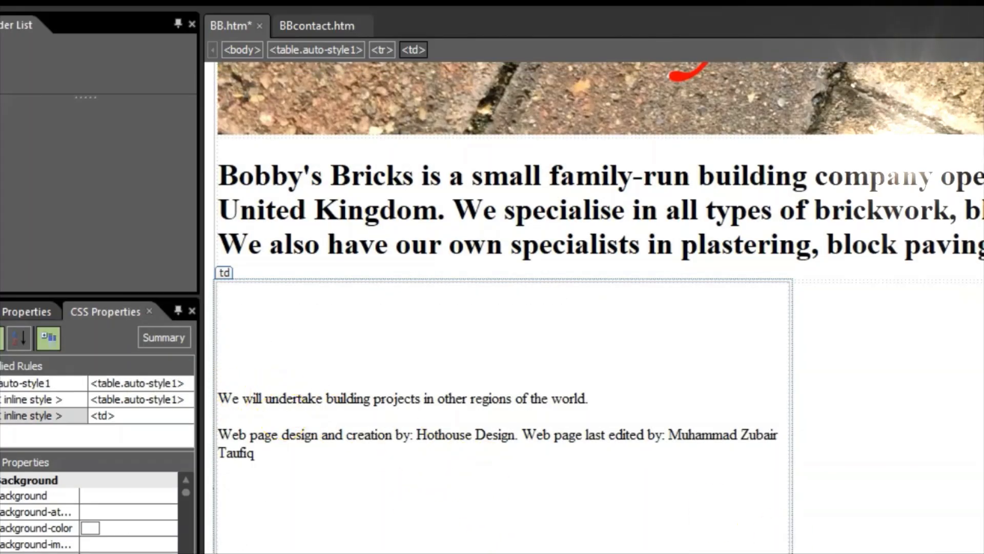
- Make the line 'We will undertake building projects in other regions of the world.' a Heading 2
key("alt+Tab")
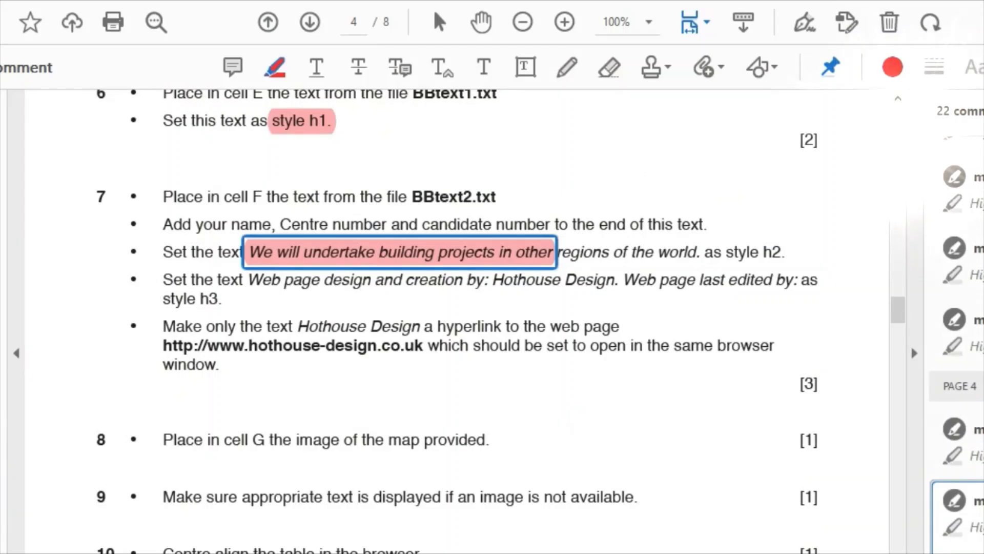
key("alt+Tab")
left_click_drag(246, 399, 588, 407)
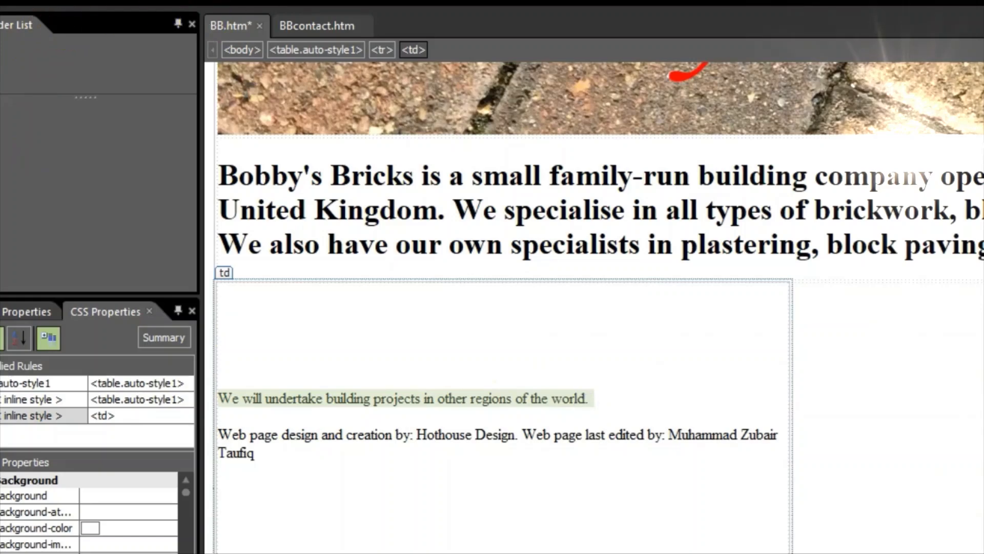
left_click(282, 0)
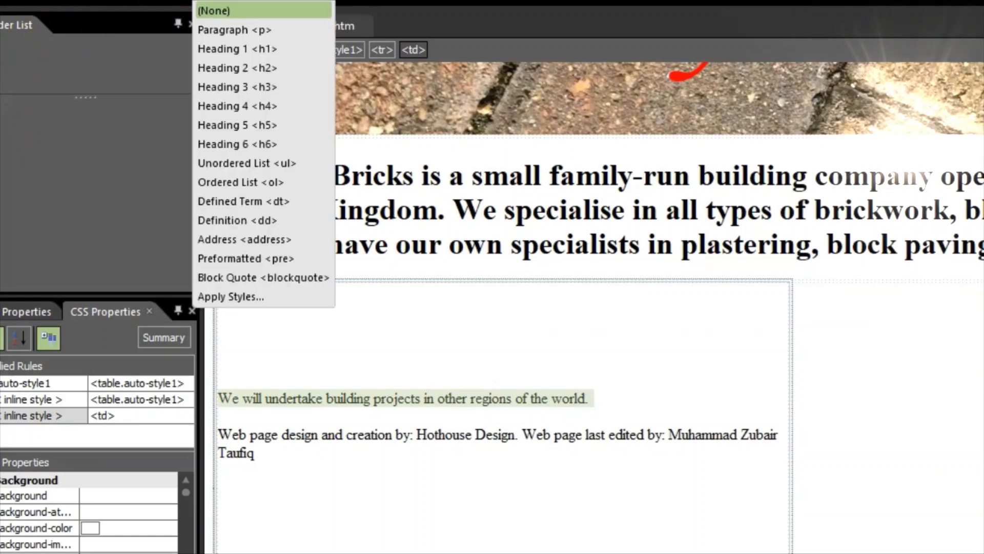
left_click(260, 68)
left_click(436, 486)
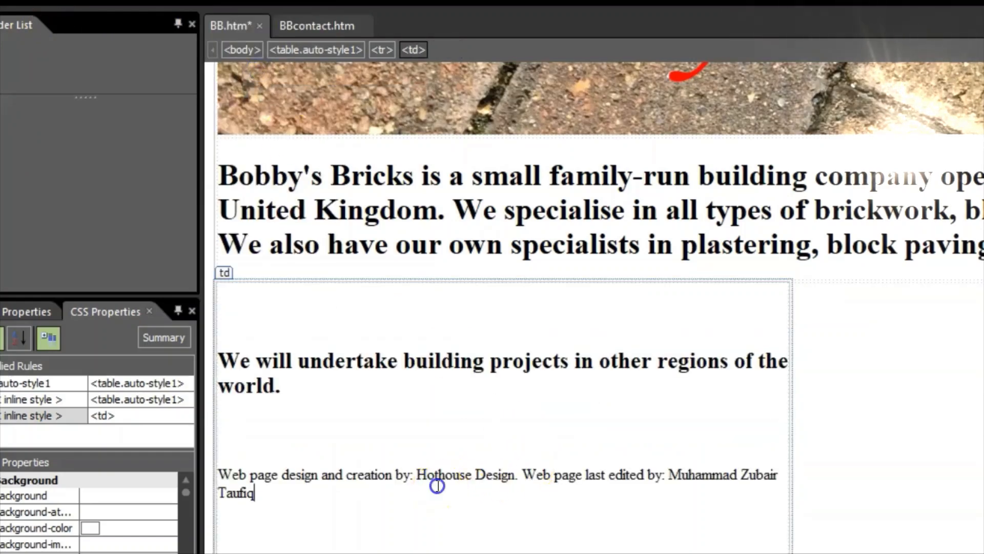
scroll(545, 516, "down", 1)
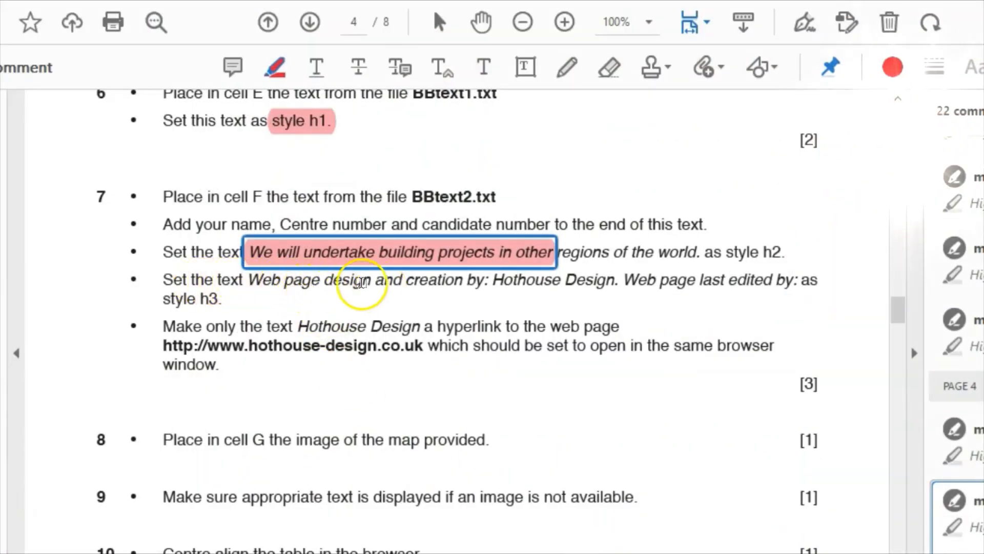
- Highlight 'Web page design and creation' in task 7's h3 instruction
left_click_drag(256, 281, 441, 285)
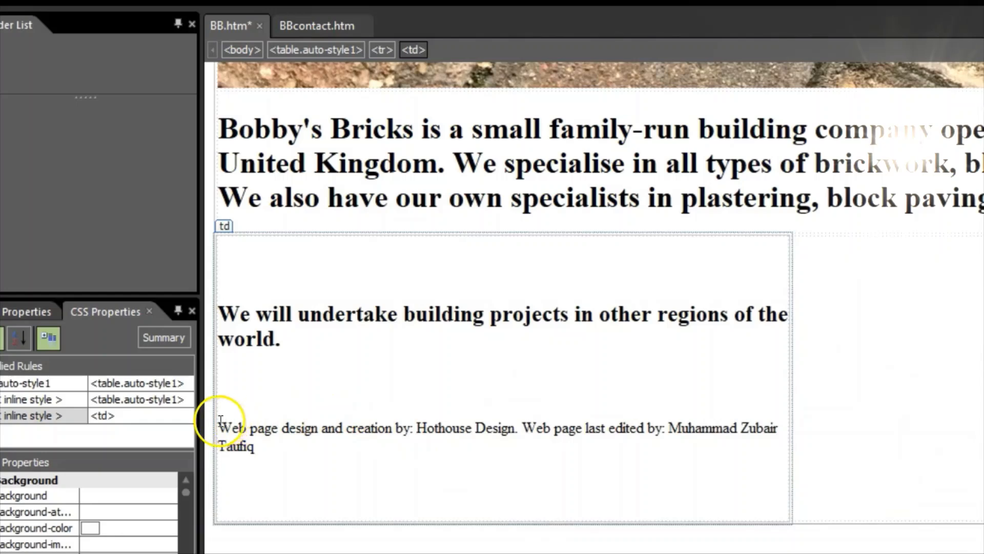
- Make 'Web page design and creation by: Hothouse Design. Web page last edited by:' a Heading 3
left_click_drag(220, 421, 456, 424)
left_click_drag(527, 423, 665, 430)
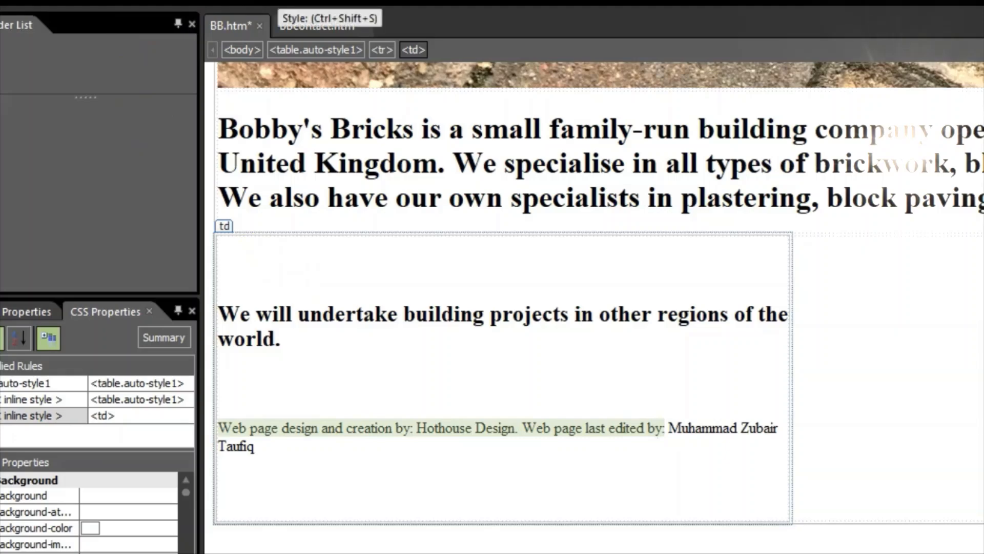
left_click(280, 3)
left_click(230, 86)
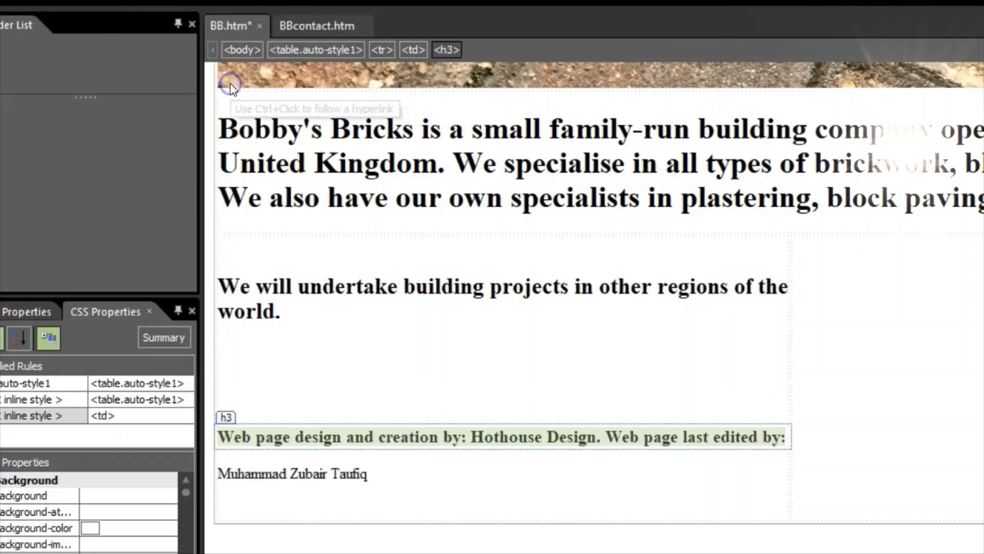
left_click(512, 492)
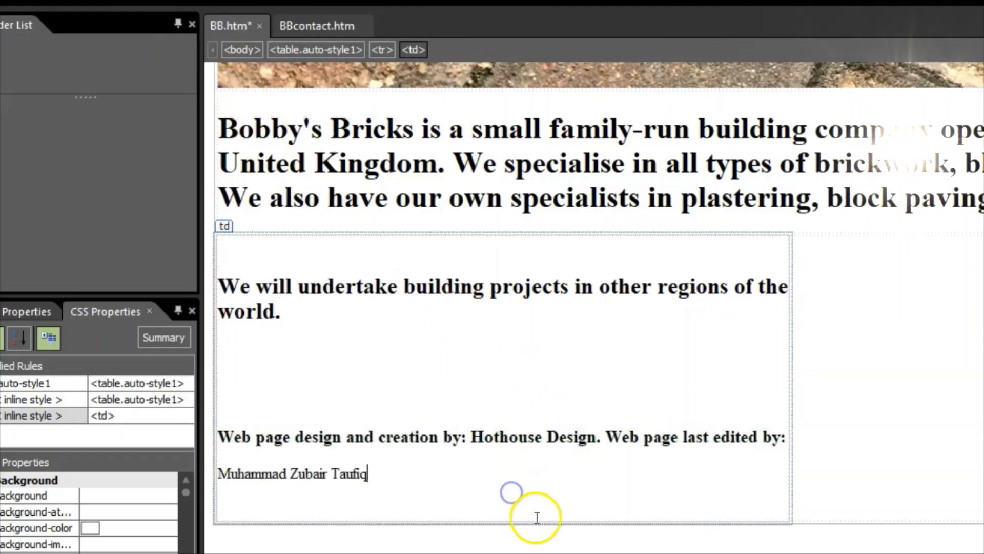
key("alt+Tab")
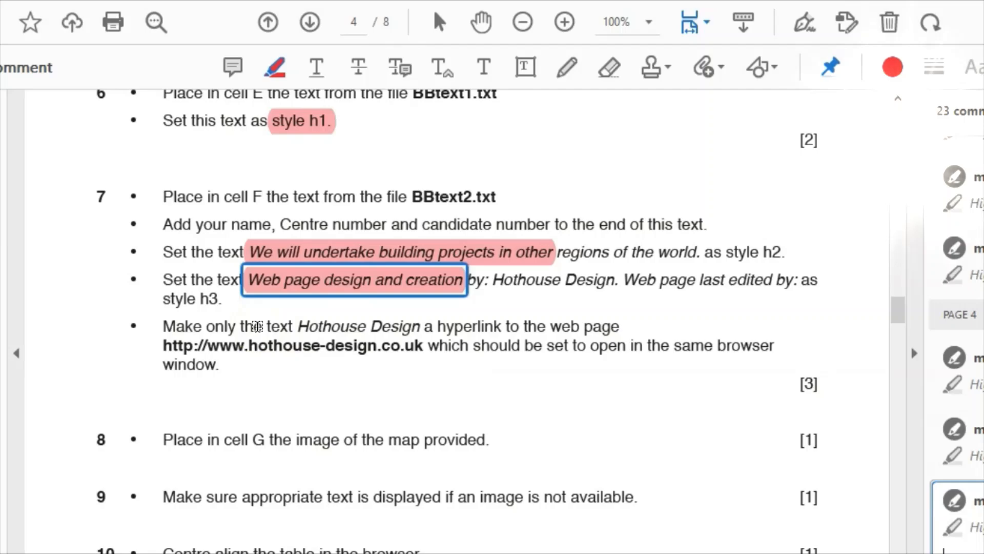
key("alt+Tab")
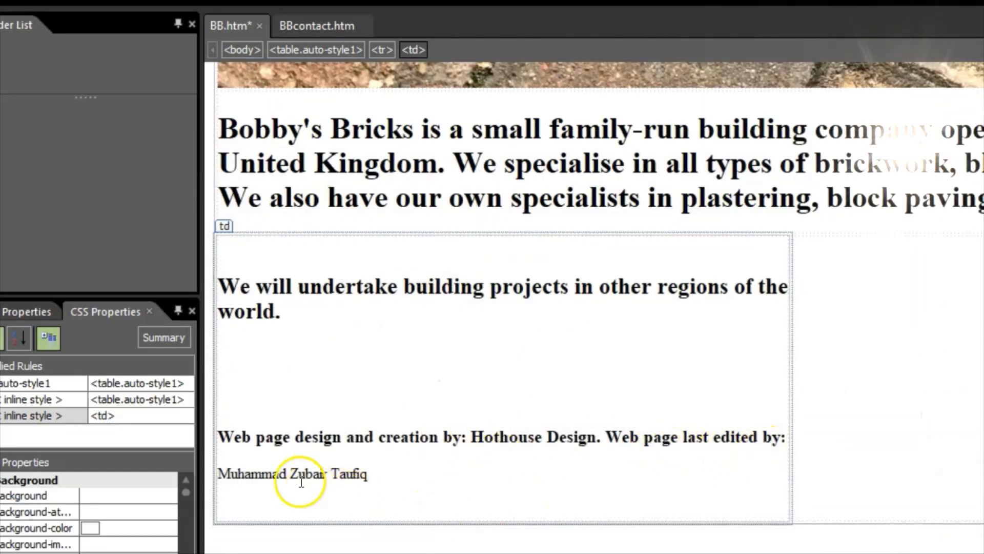
- Add the centre number and candidate number after the candidate's name
left_click_drag(367, 474, 217, 476)
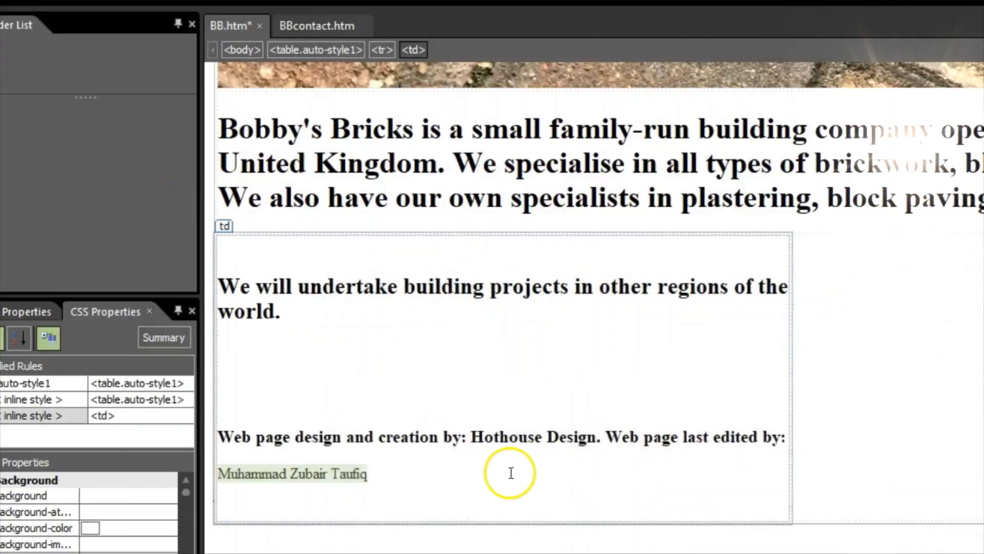
left_click(376, 475)
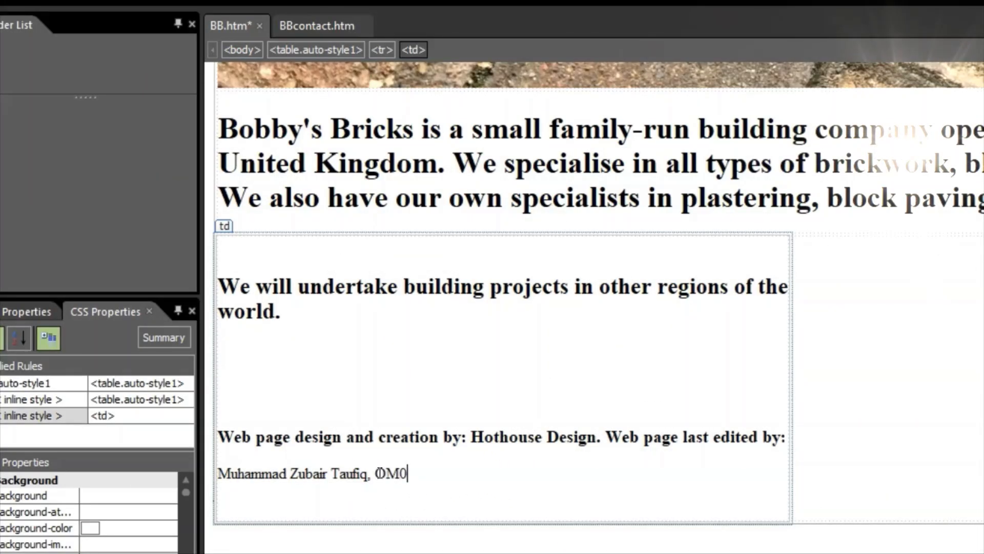
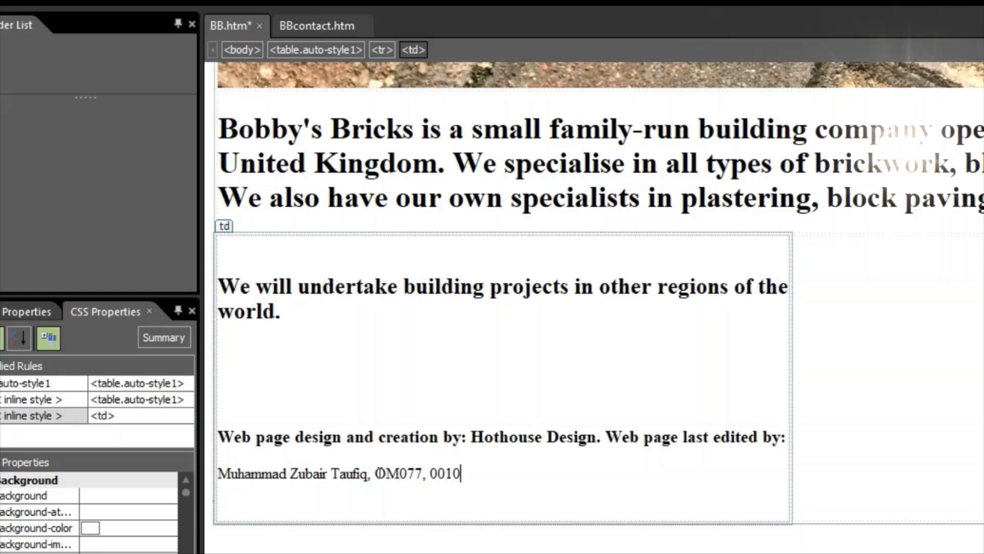
left_click(384, 475)
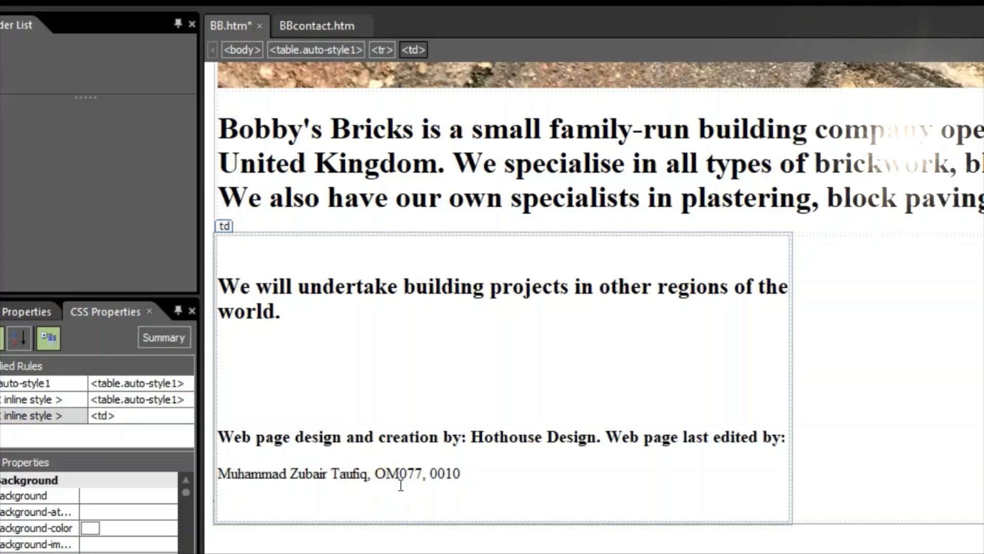
- Style the candidate-details line as Heading 3, then return to the PDF task sheet
left_click_drag(461, 473, 221, 473)
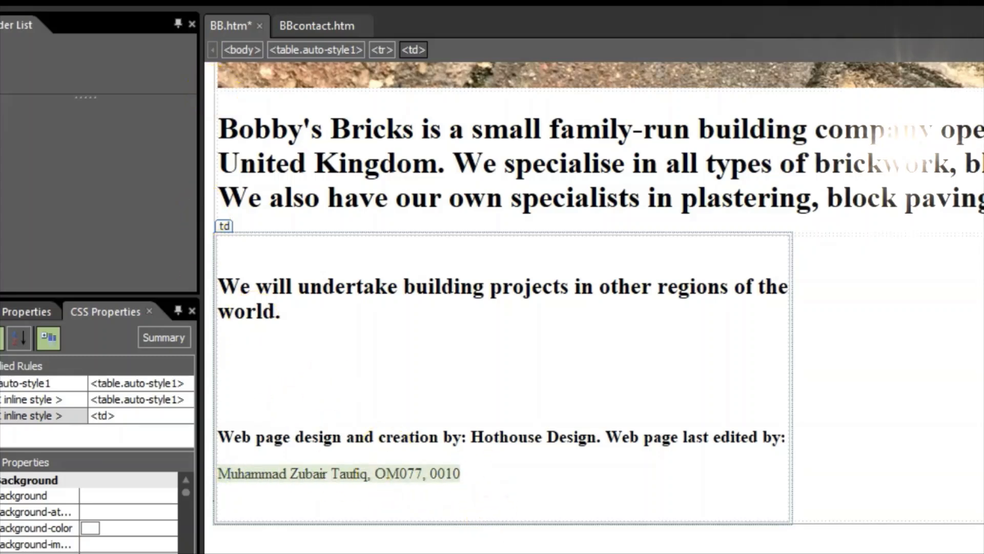
left_click(283, 1)
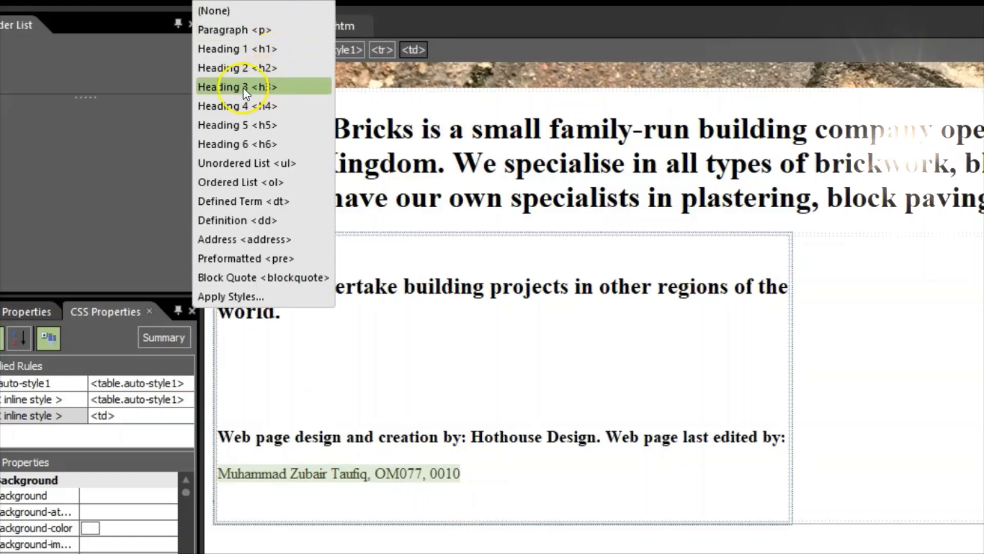
left_click(281, 87)
left_click(580, 369)
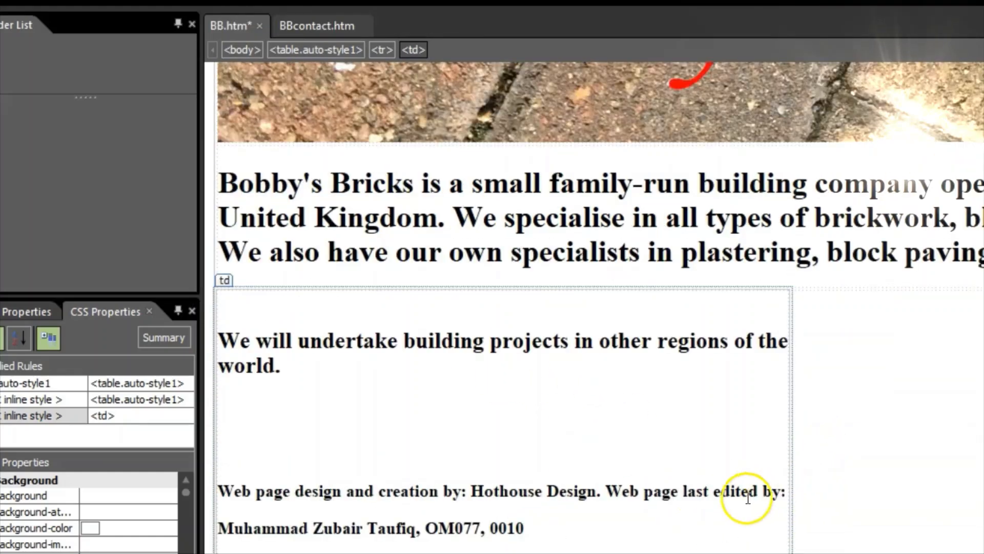
left_click(338, 553)
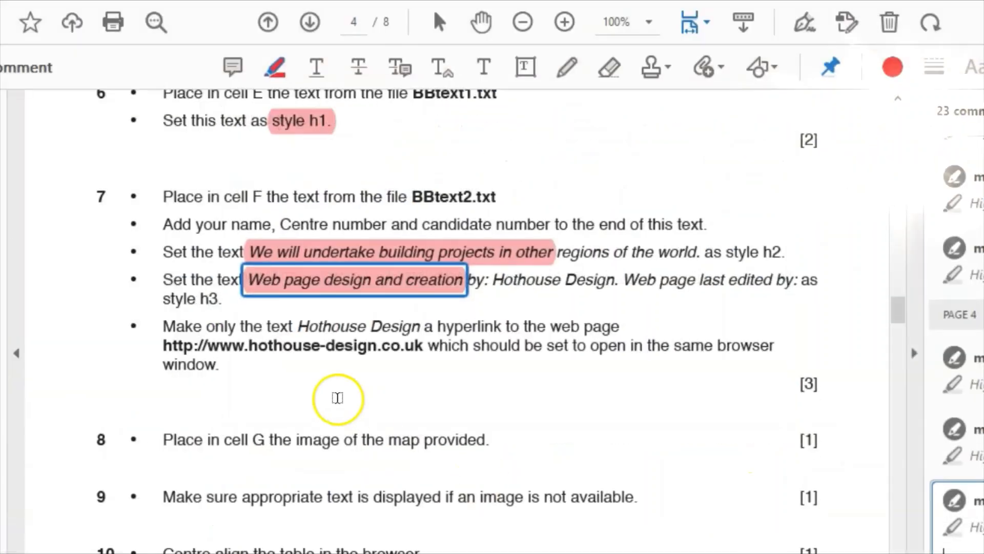
scroll(357, 381, "down", 1)
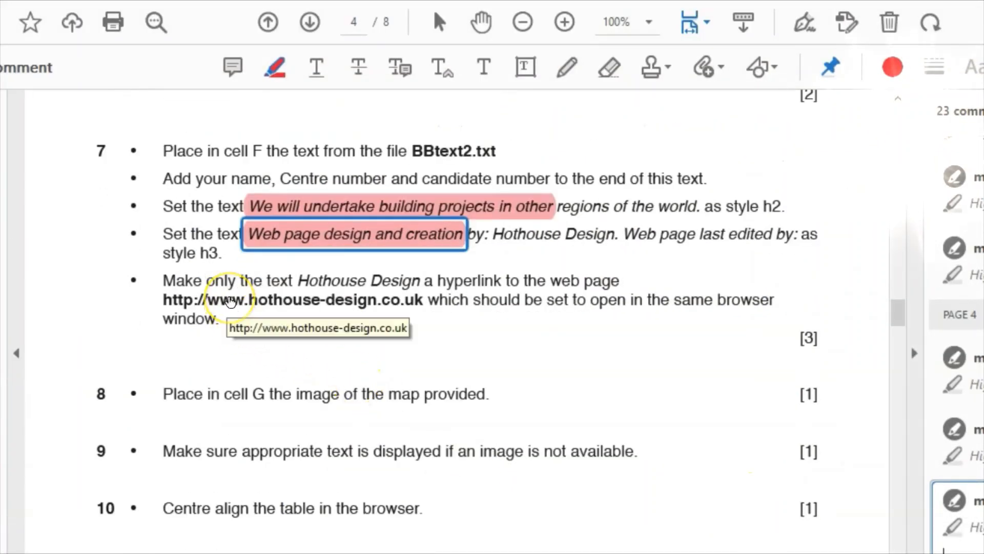
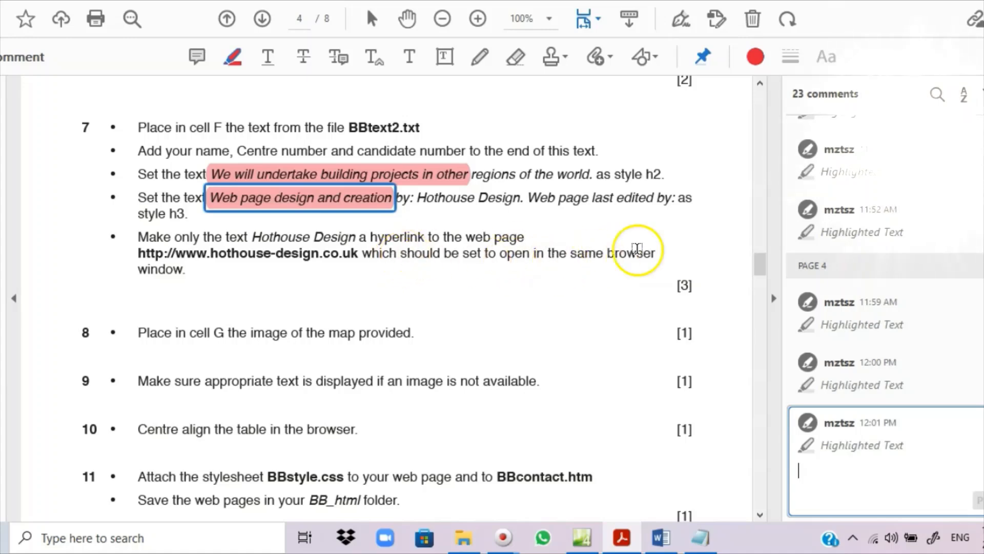
- Highlight 'same browser' in task 7 of the PDF, then bring BB.htm back in Expression Web
left_click_drag(569, 254, 656, 253)
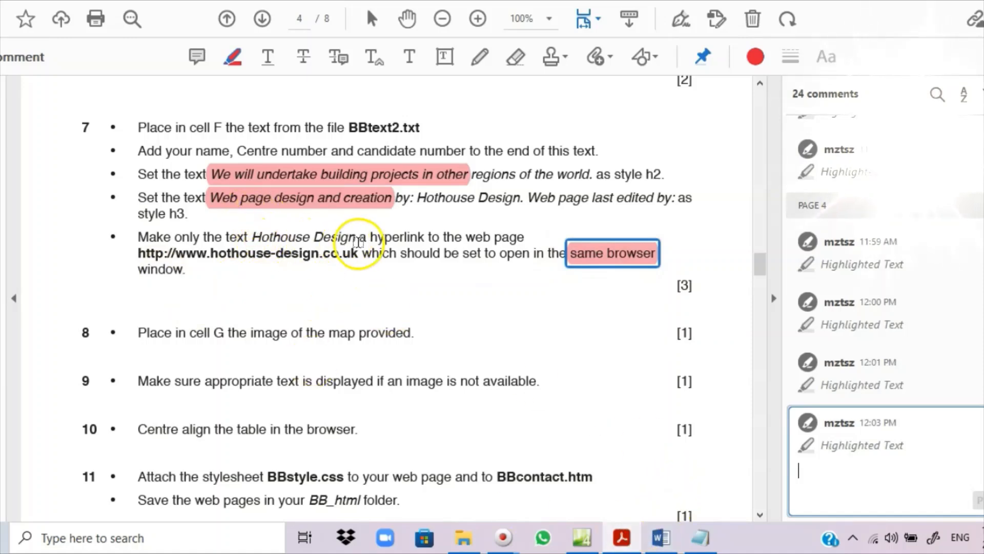
left_click(582, 537)
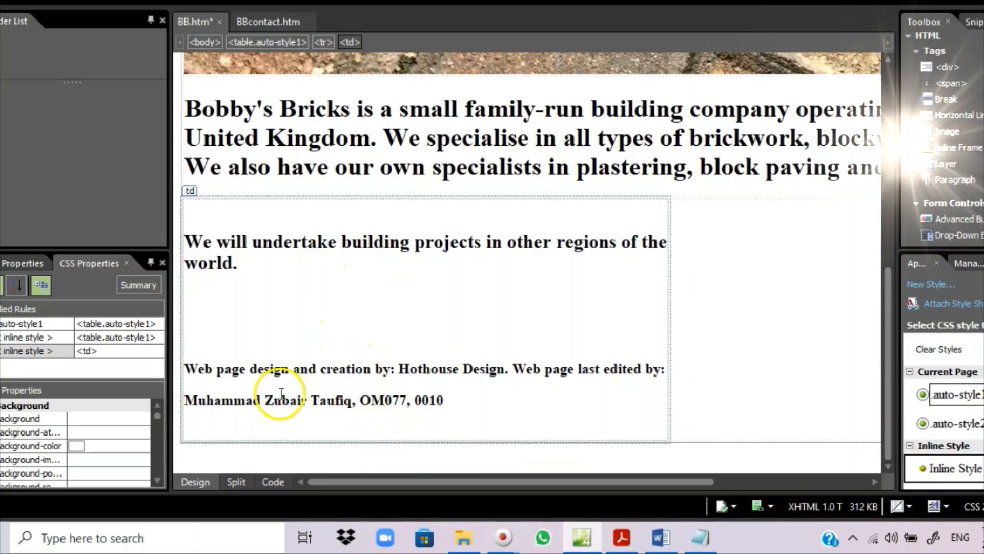
left_click(623, 543)
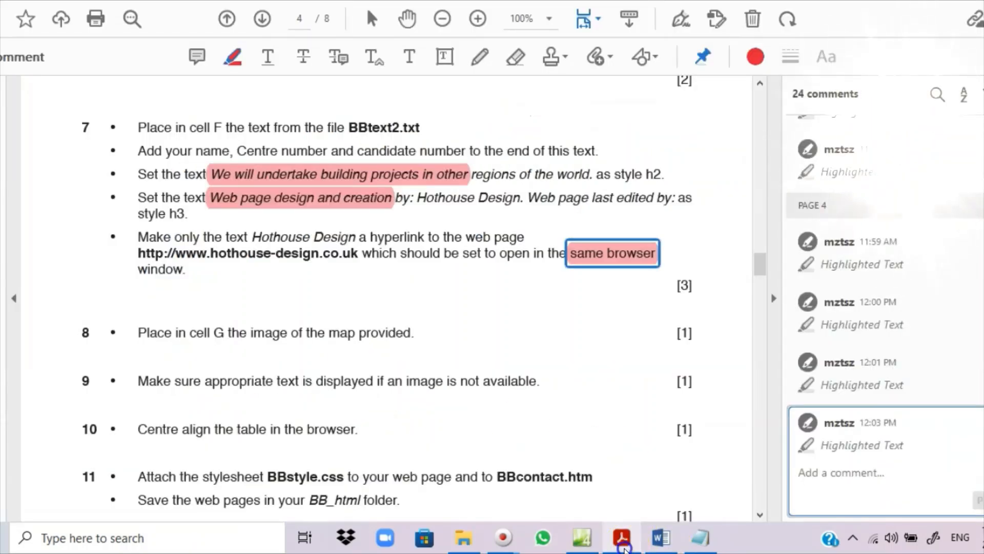
left_click(618, 541)
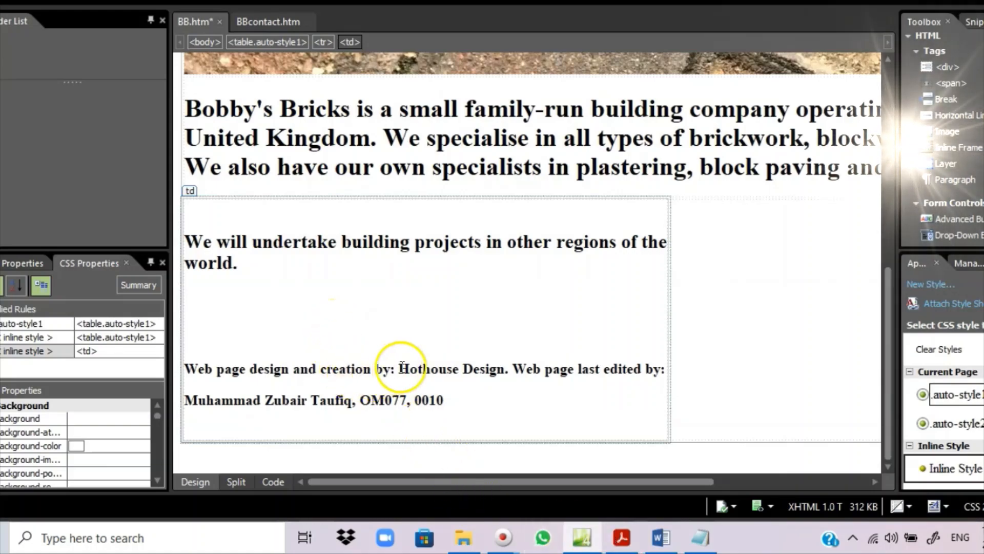
- Select 'Hothouse Design' in the Heading 3 line, start a hyperlink for it, and view the task sheet
left_click_drag(401, 368, 513, 360)
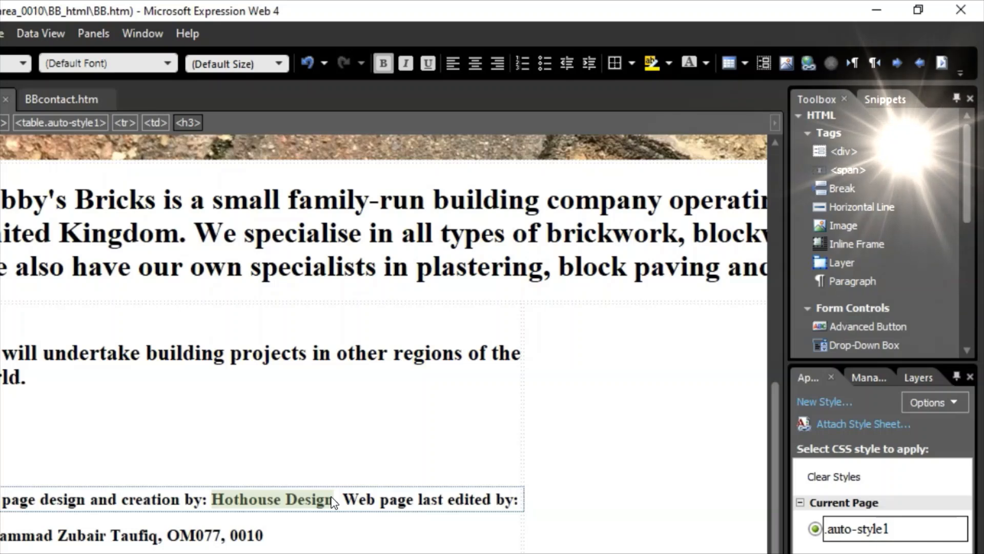
left_click(231, 496)
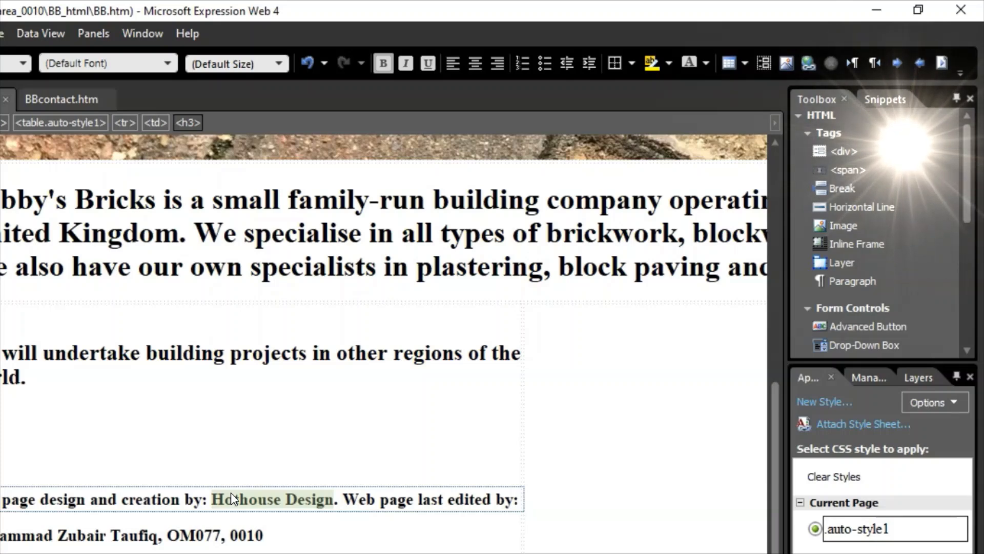
left_click(281, 440)
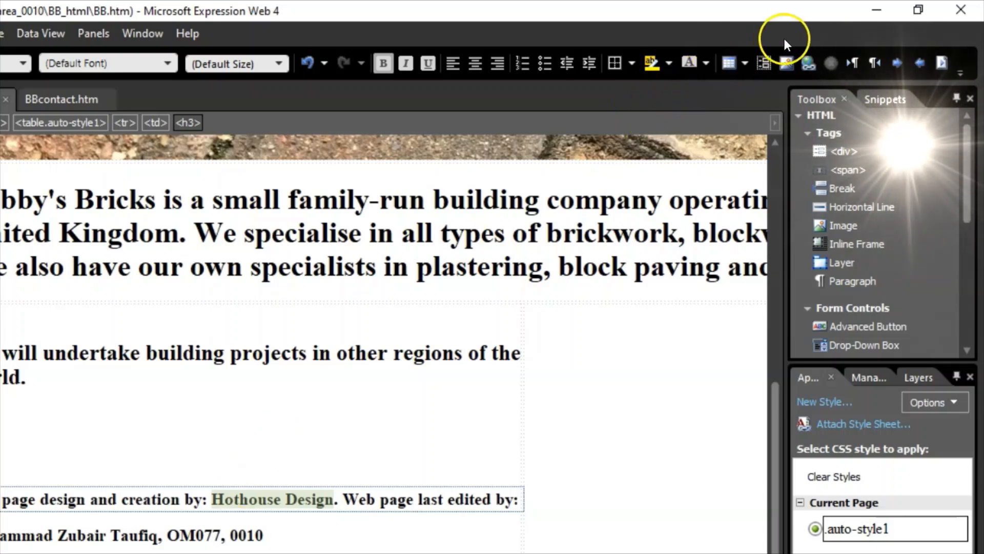
left_click(809, 62)
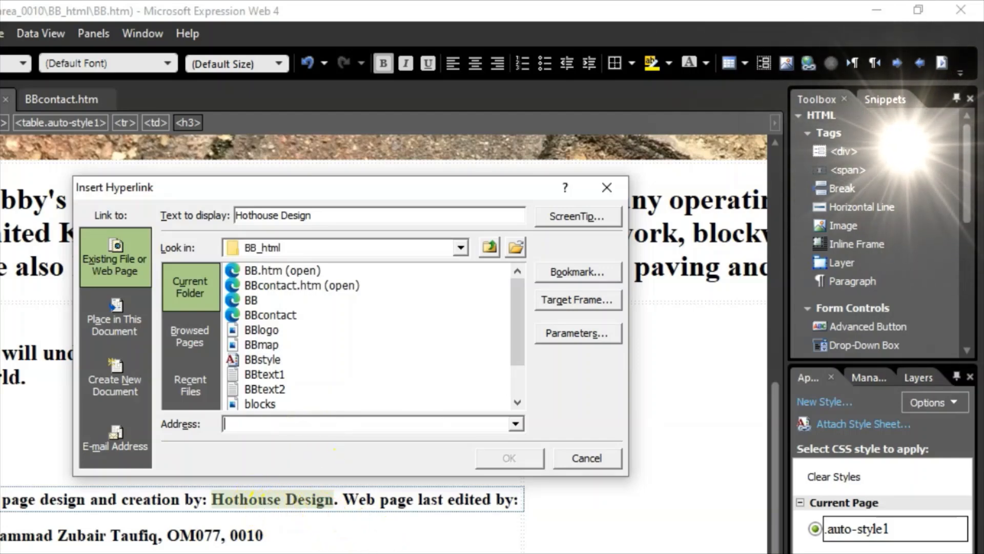
key("alt+Tab")
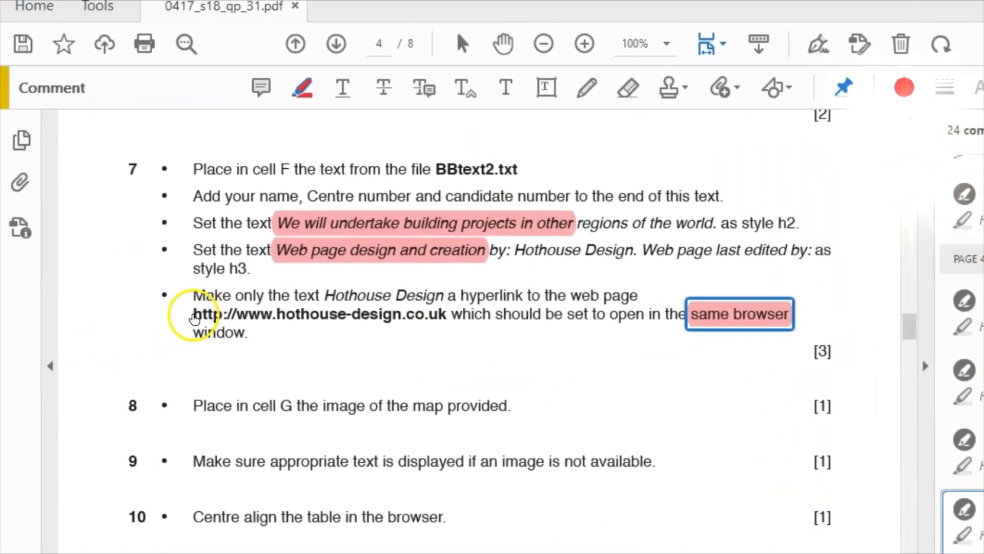
- Copy the hothouse-design.co.uk web address from task 7 and return to the hyperlink dialog
left_click_drag(194, 319, 446, 326)
key("ctrl+c")
right_click(318, 316)
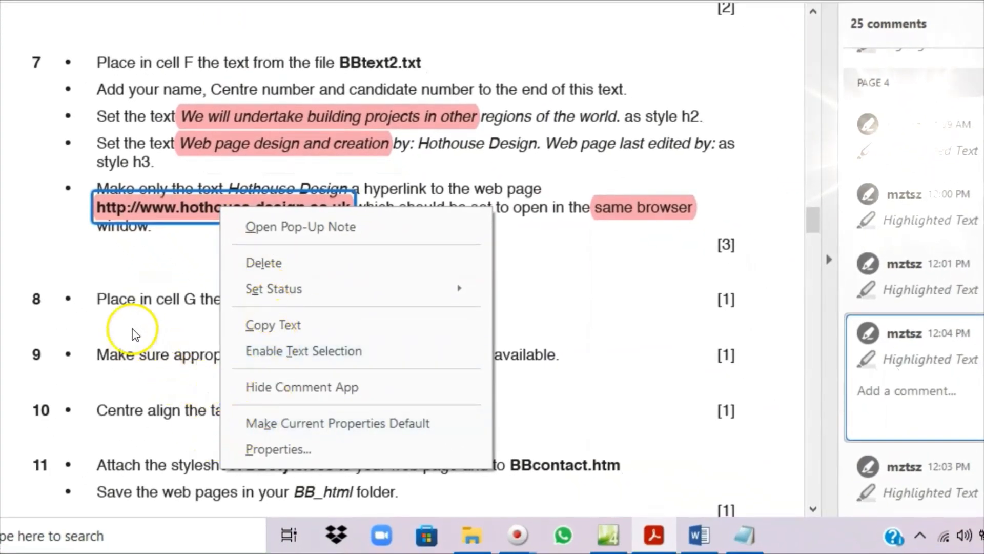
left_click(259, 327)
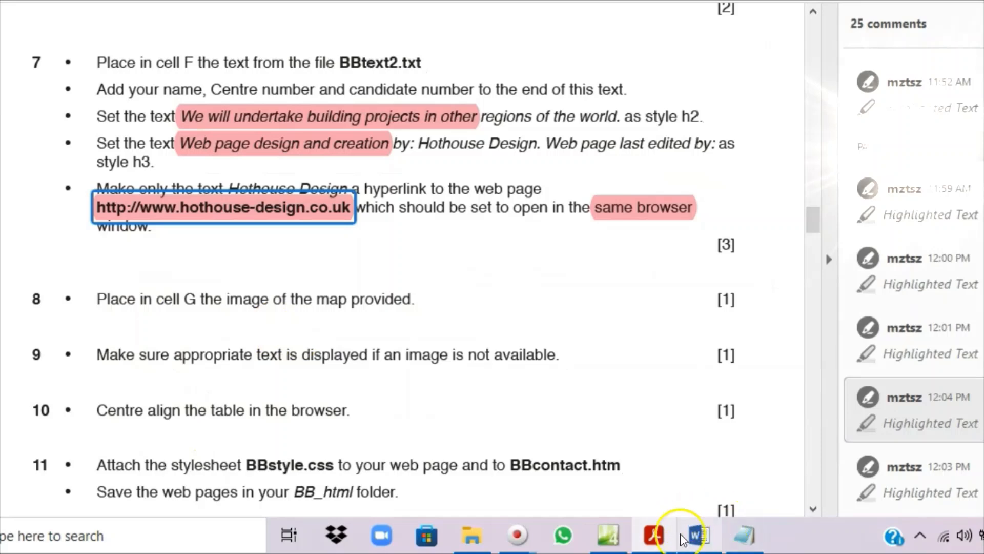
mouse_move(645, 542)
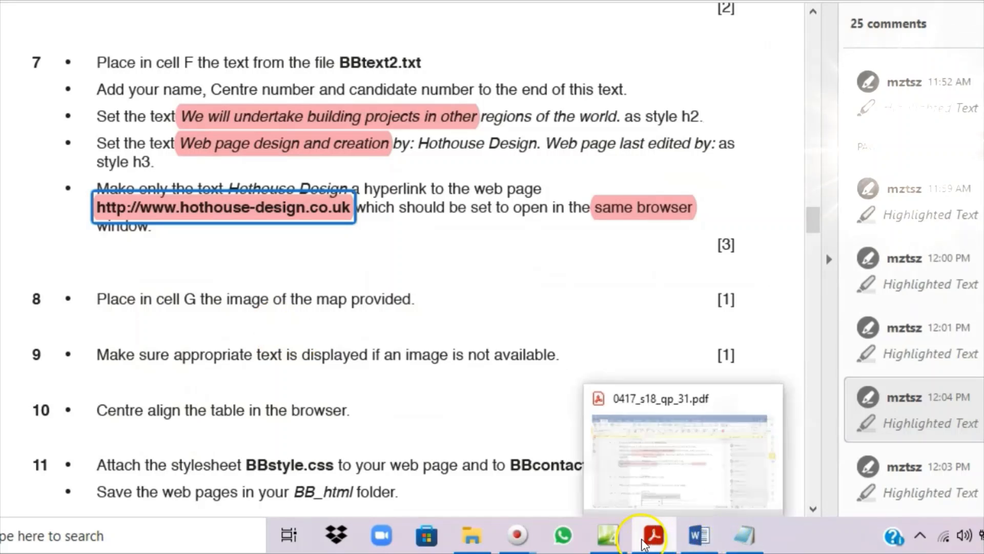
left_click(608, 535)
right_click(436, 262)
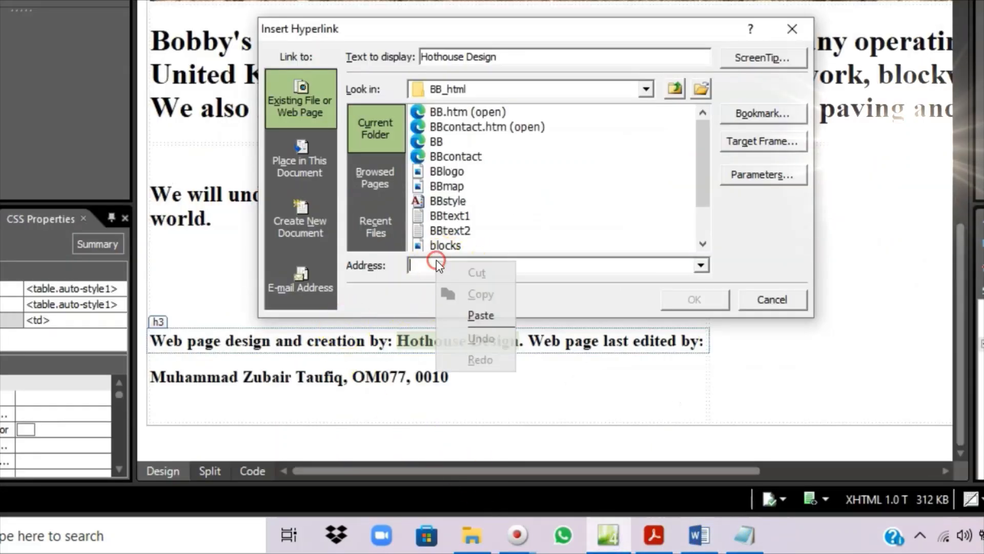
left_click(470, 310)
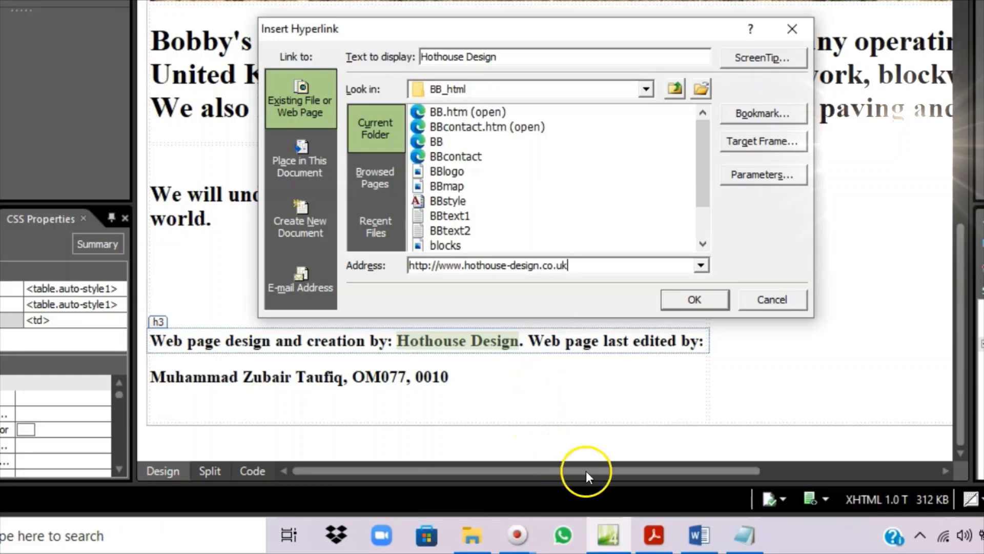
left_click(602, 541)
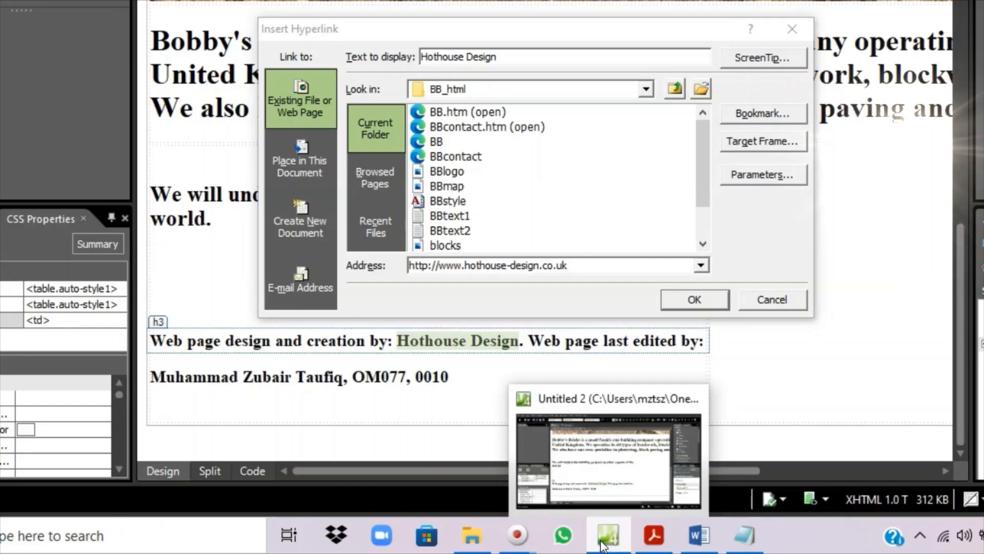
left_click(663, 546)
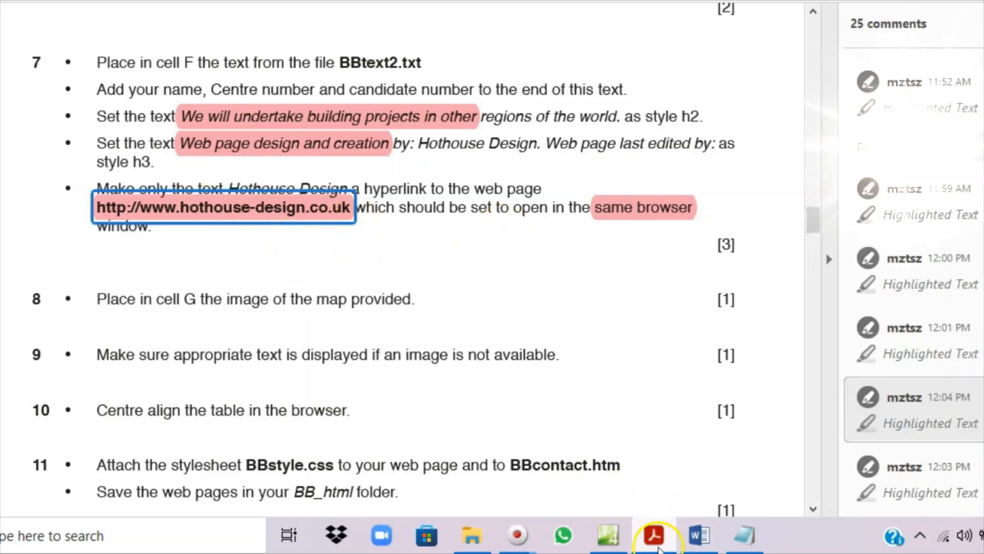
left_click(635, 533)
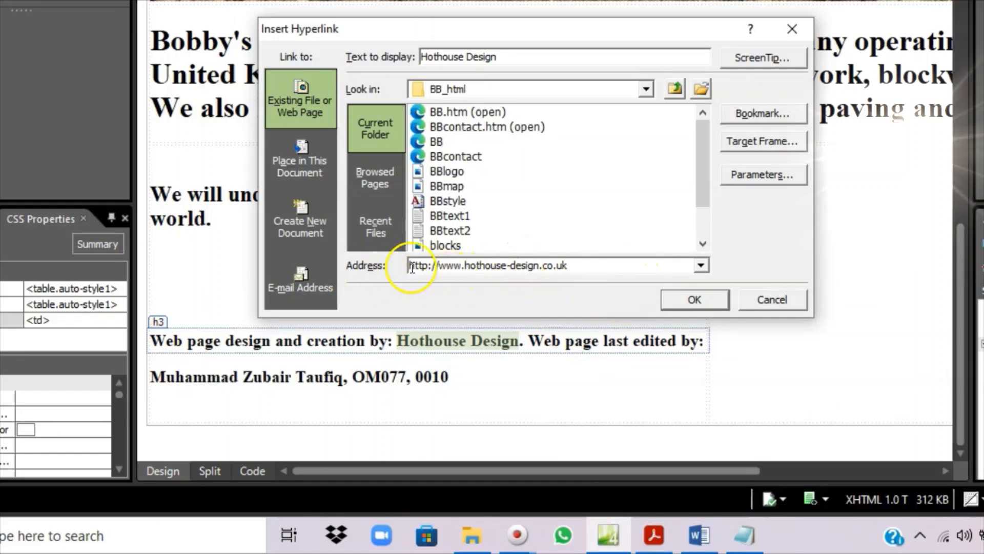
- Set the link's target frame to Same Frame (_self) and confirm the Hothouse Design hyperlink
left_click(765, 143)
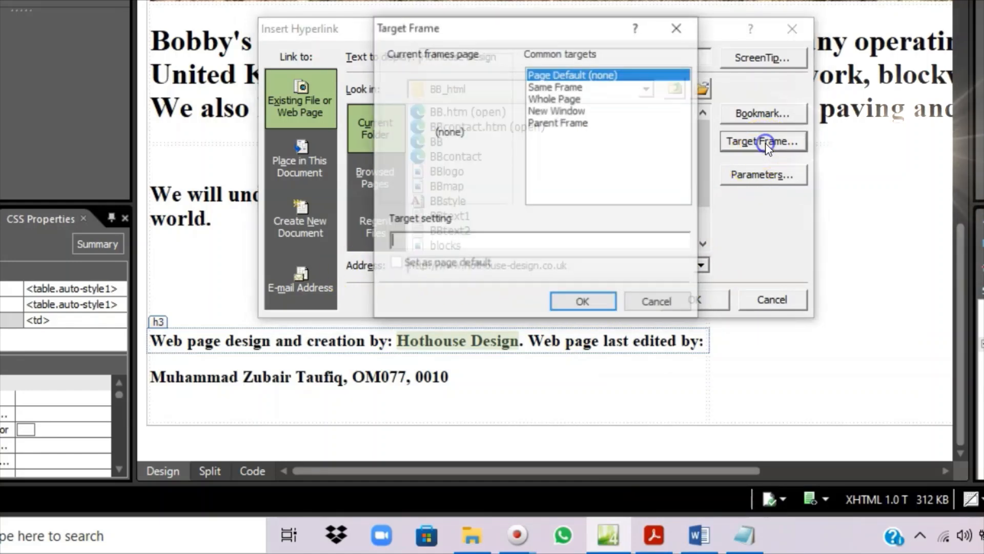
left_click(650, 544)
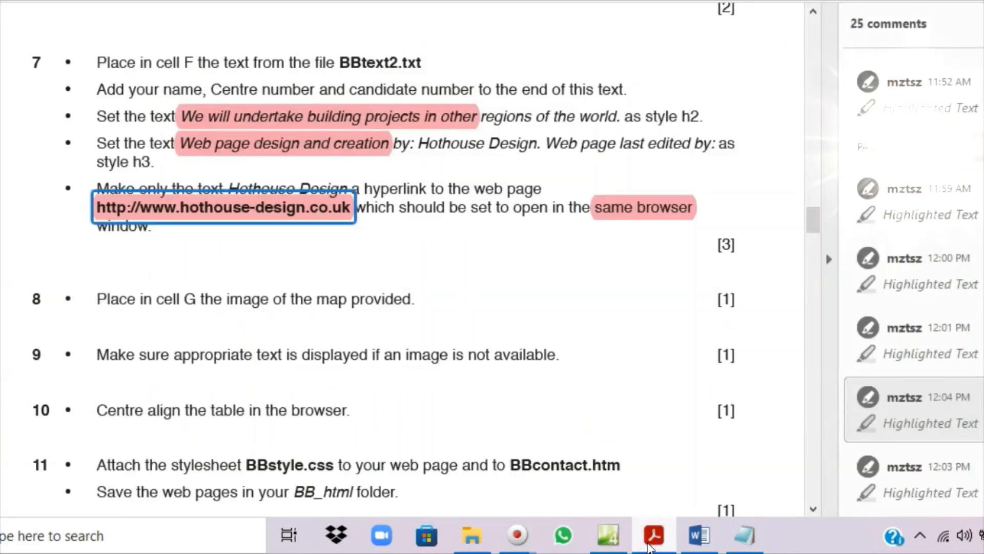
left_click(649, 544)
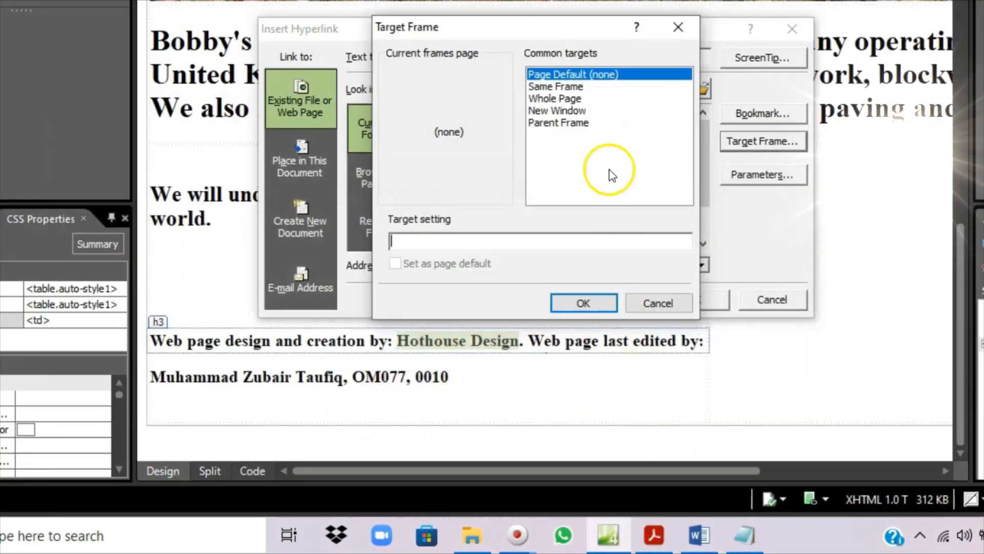
left_click(551, 87)
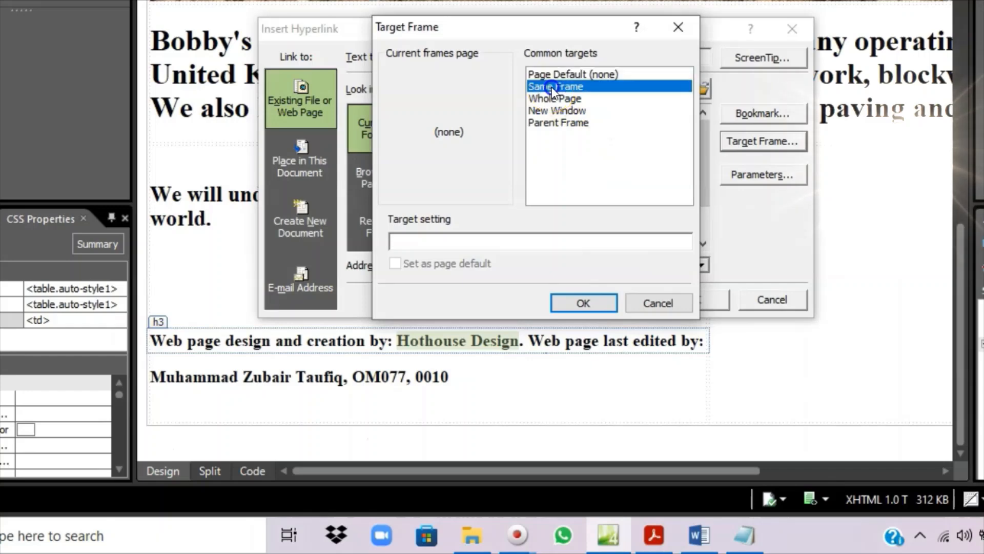
left_click(551, 88)
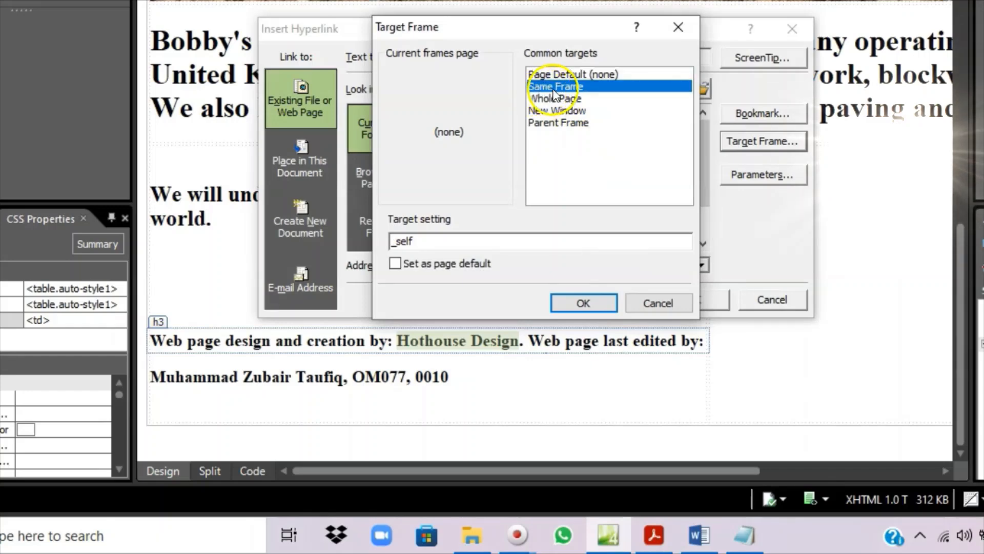
left_click(589, 311)
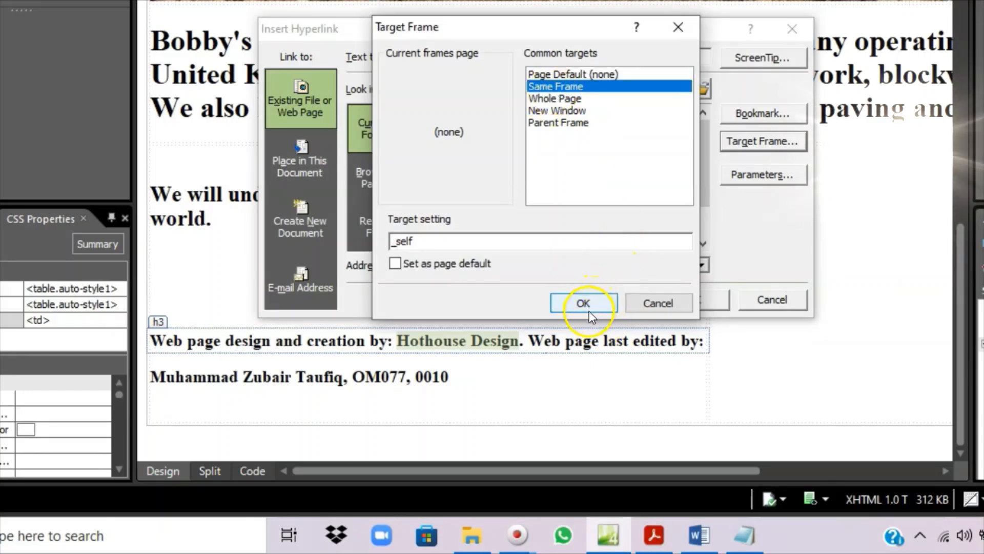
left_click(580, 302)
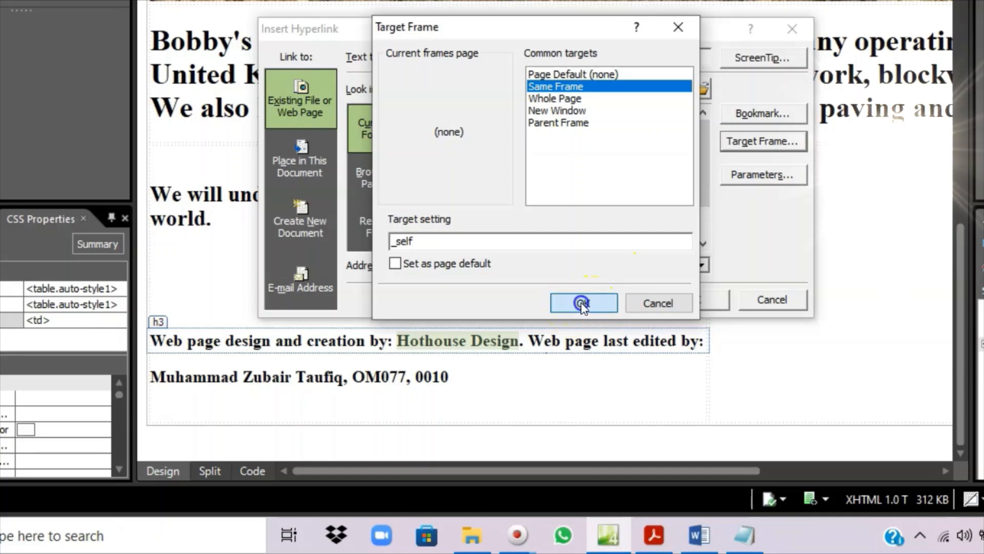
left_click(701, 299)
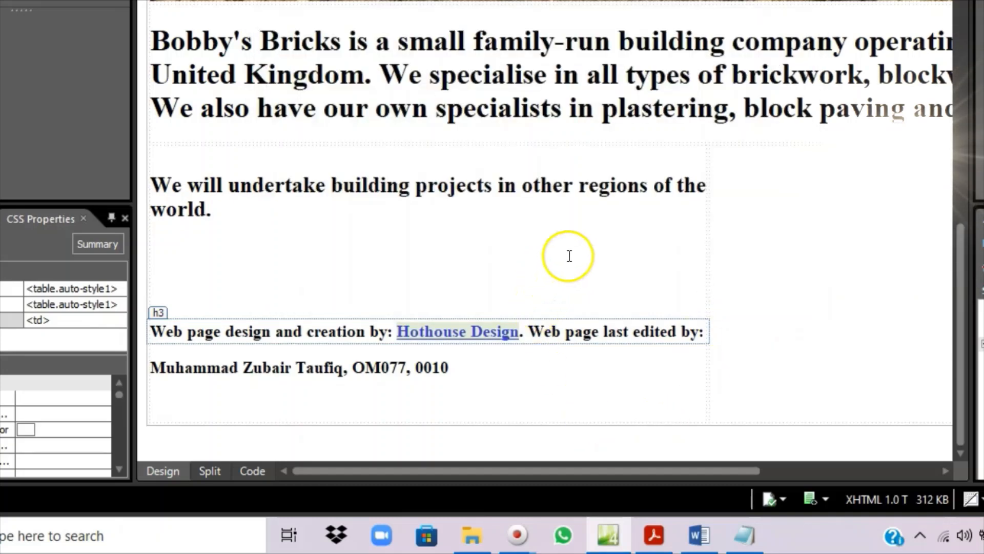
left_click(594, 239)
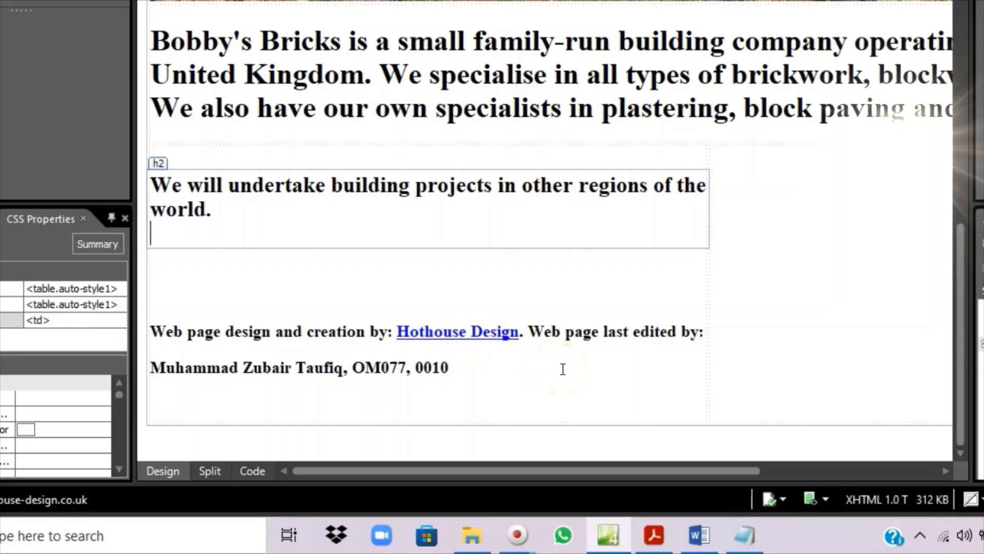
left_click(450, 339, "ctrl")
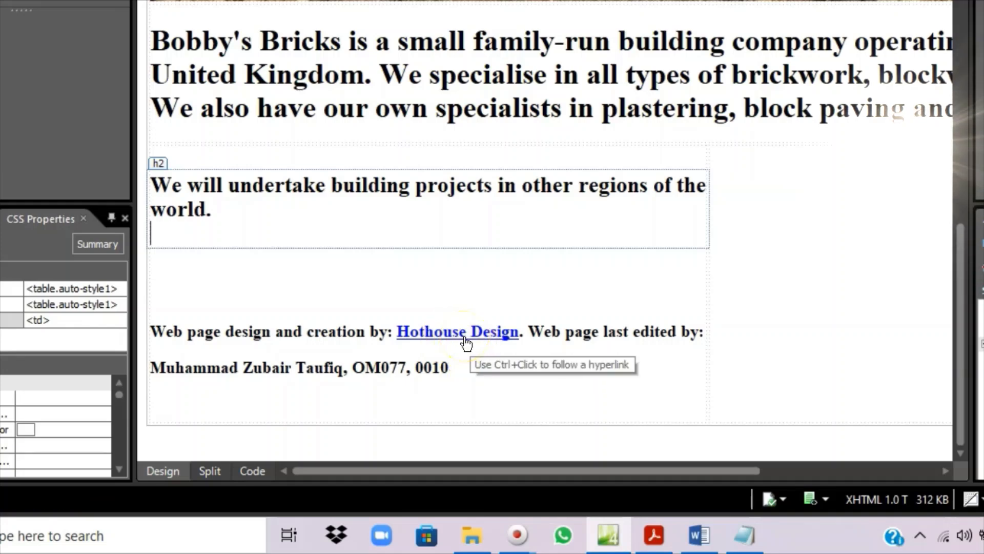
left_click(439, 336)
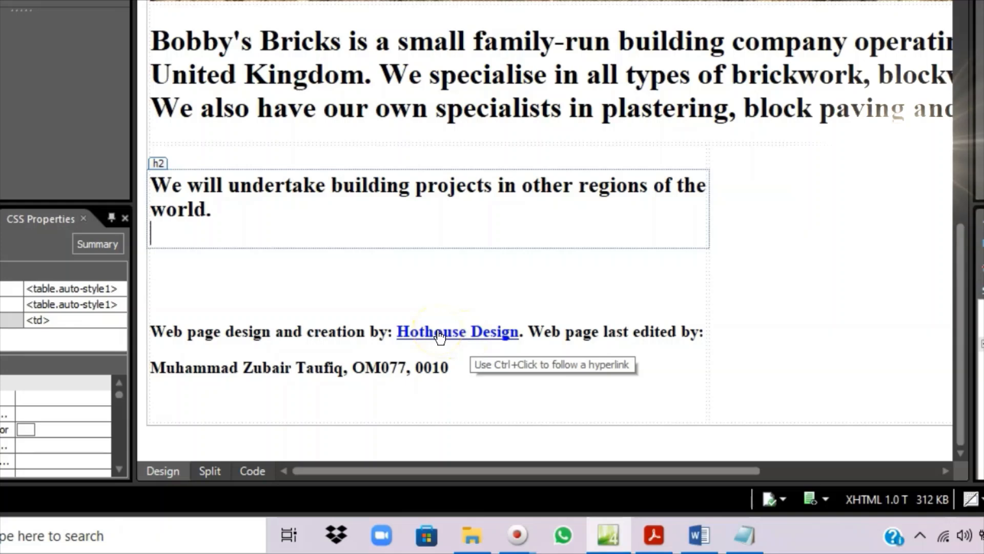
left_click(439, 337, "ctrl")
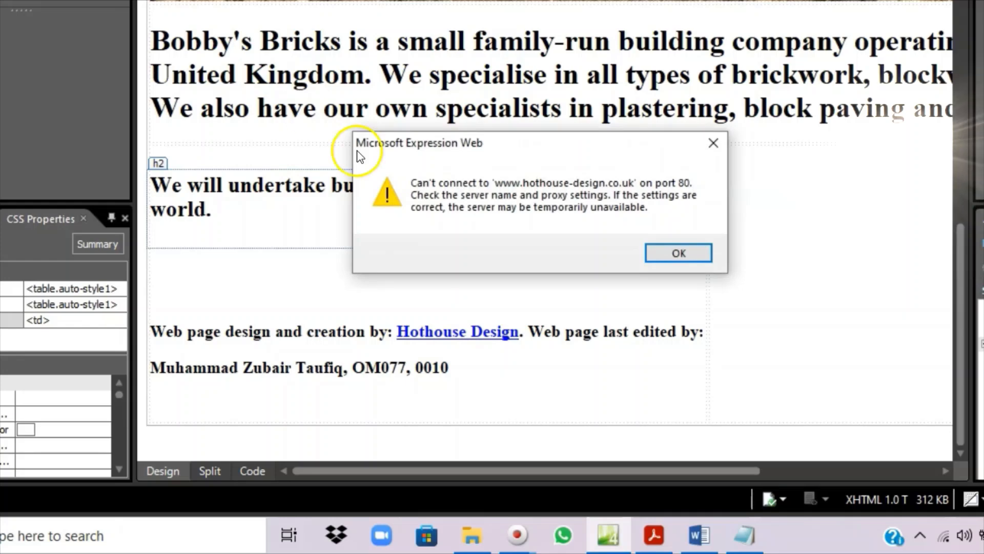
left_click(713, 143)
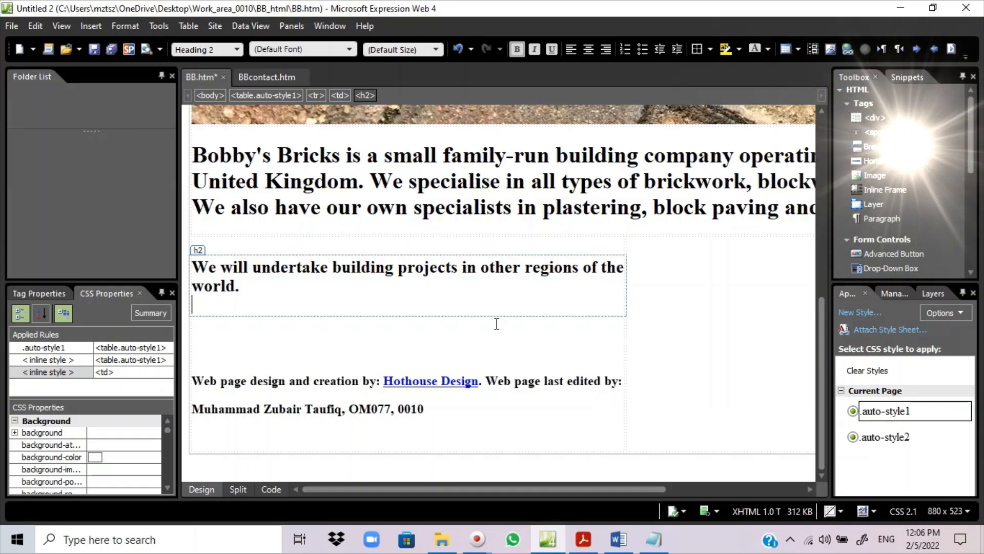
- Inspect the Hothouse Design link's <a> tag in Code view, then return to Design view and the task sheet
left_click(420, 380)
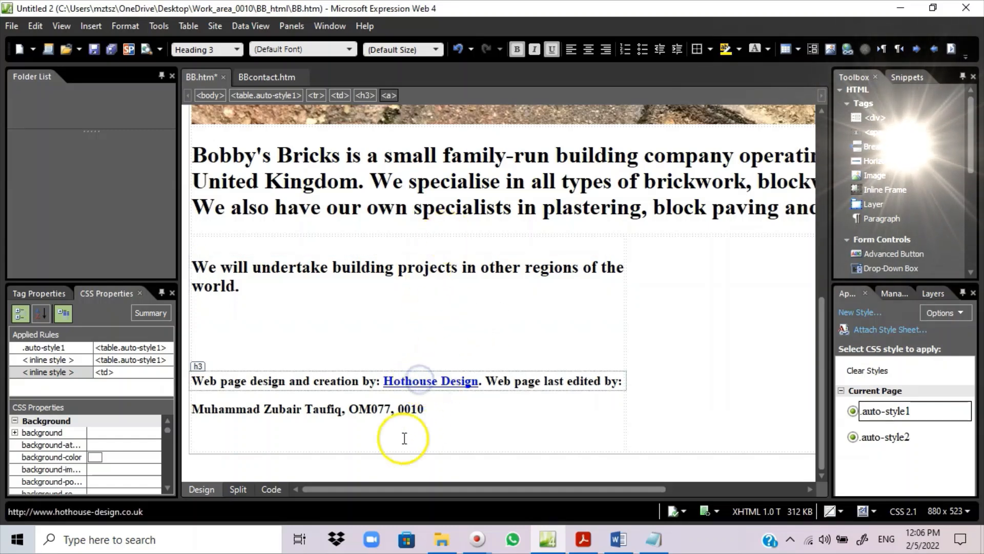
left_click(271, 488)
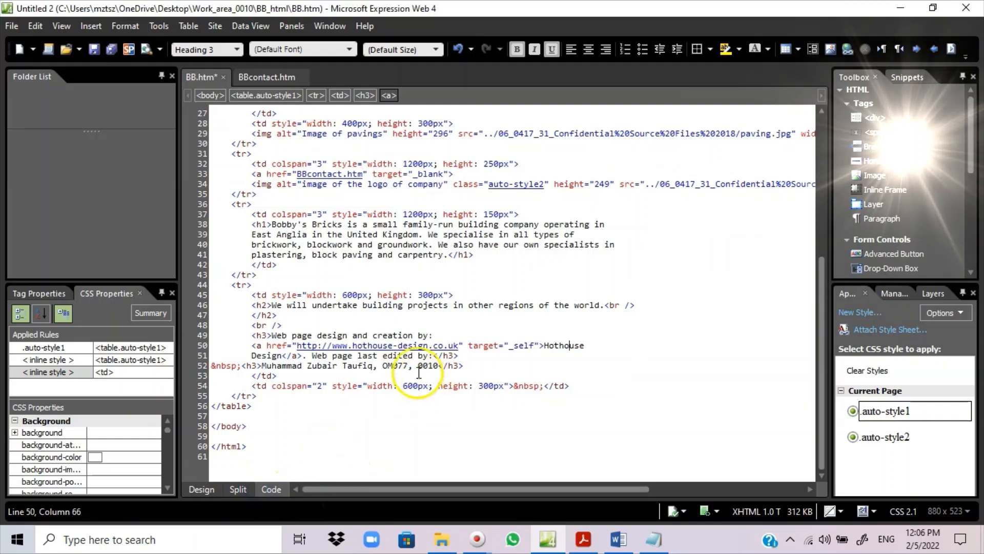
scroll(410, 354, "up", 2)
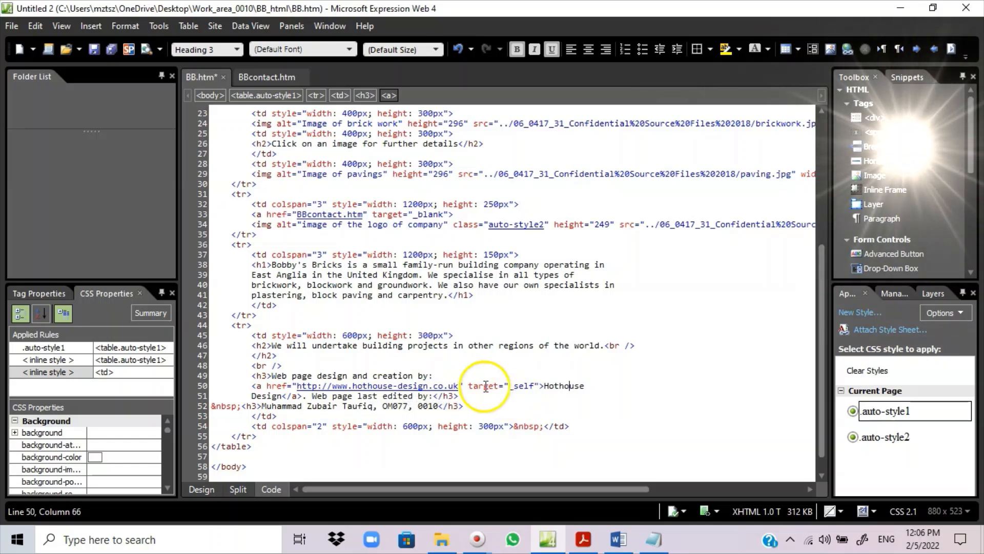
left_click(202, 490)
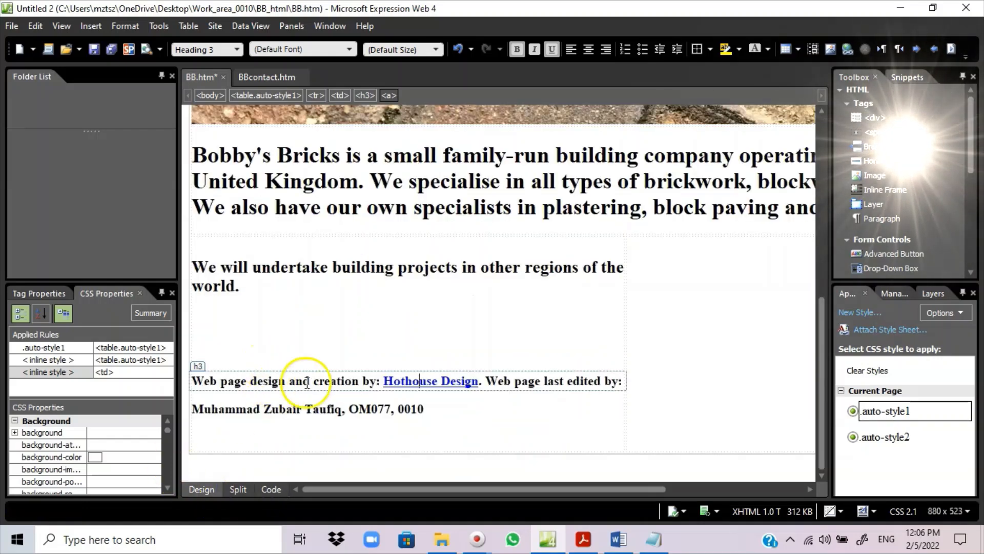
left_click(584, 540)
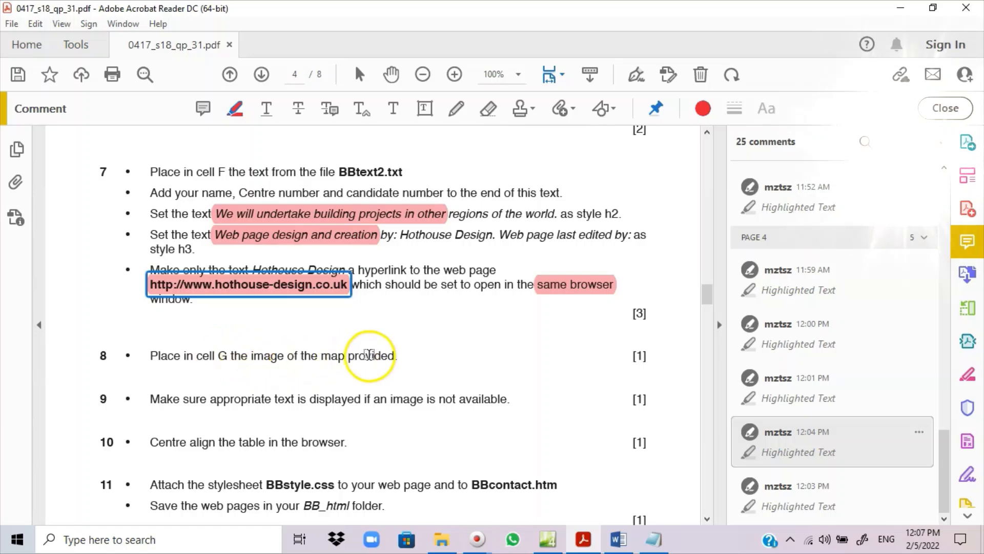
- Insert the BBmap picture into empty cell G with alternate text 'Image of map'
left_click(548, 539)
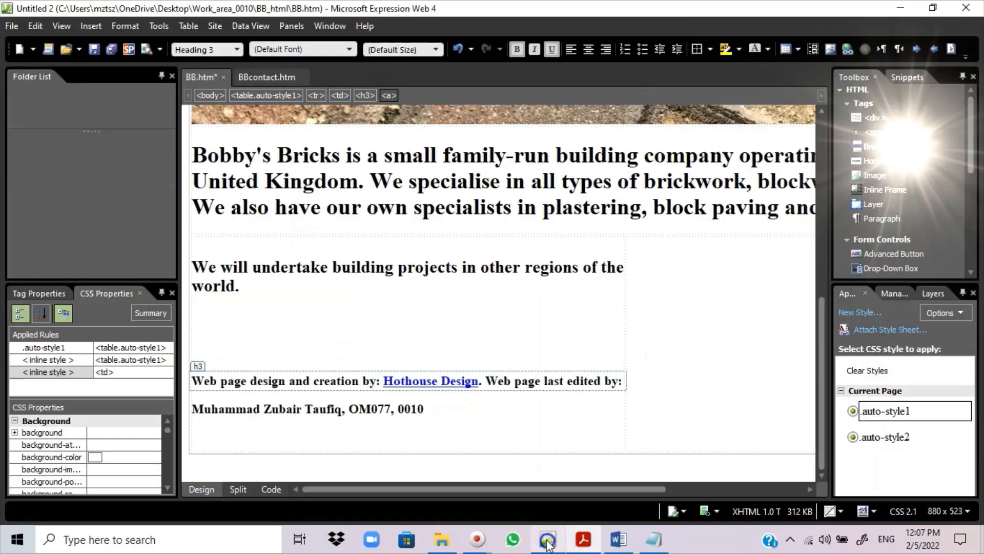
left_click(656, 395)
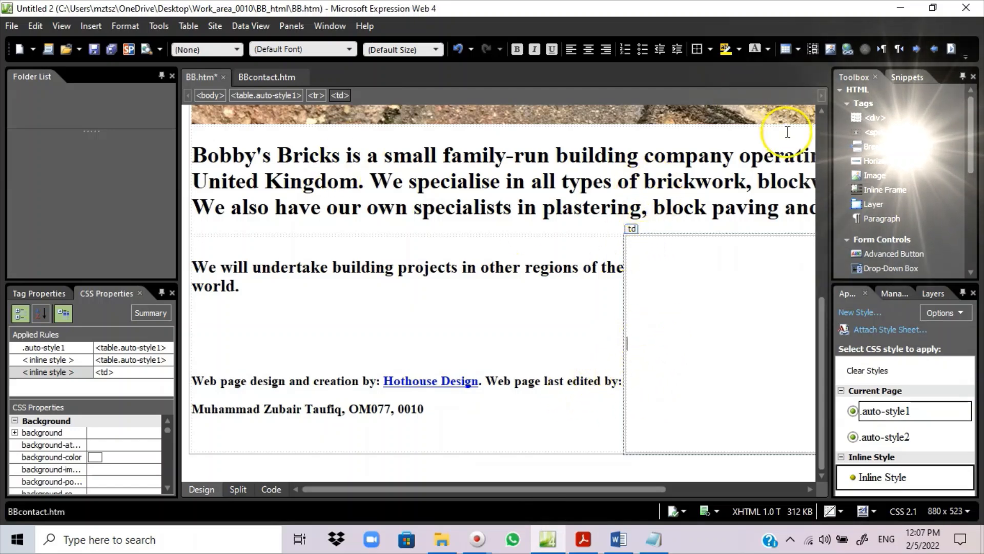
left_click(831, 49)
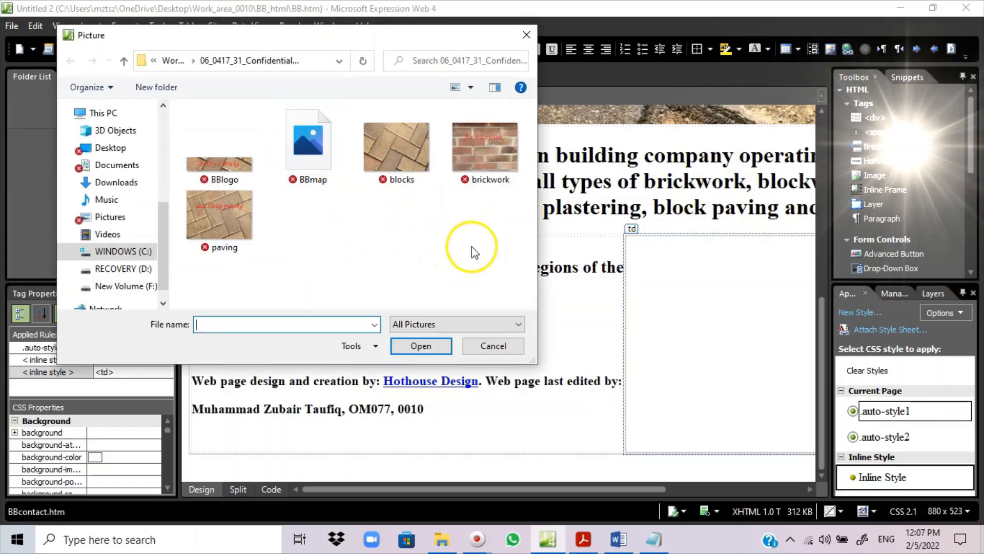
double_click(308, 148)
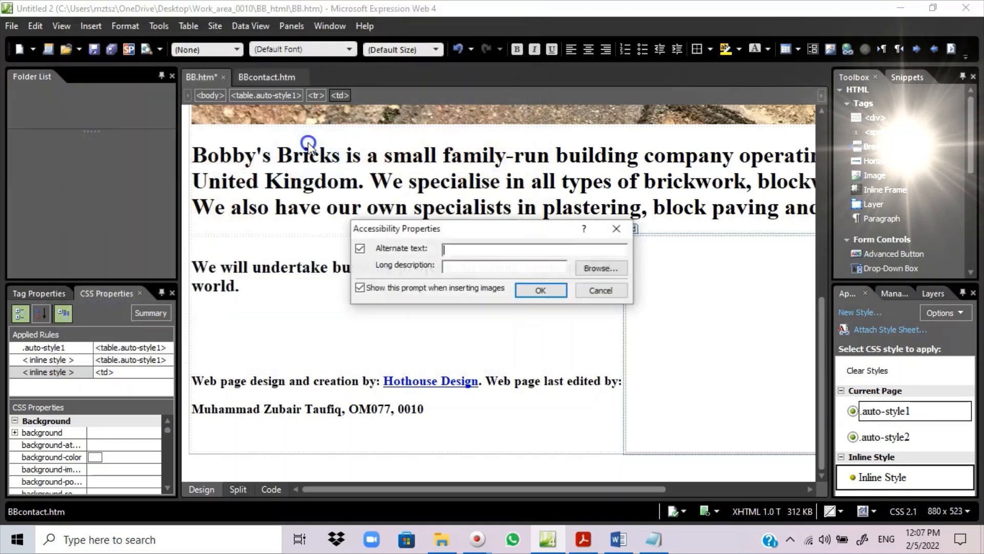
left_click(451, 249)
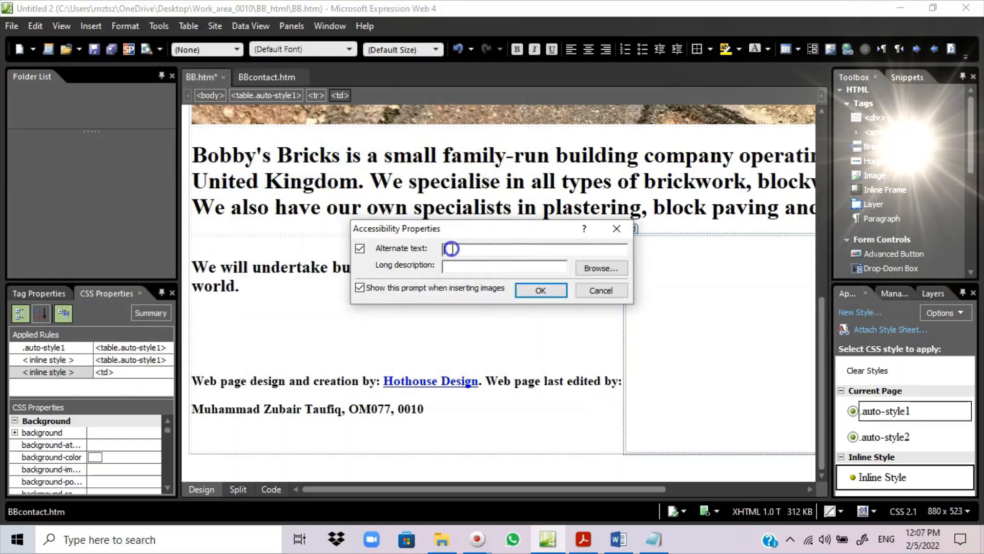
type("Image of map")
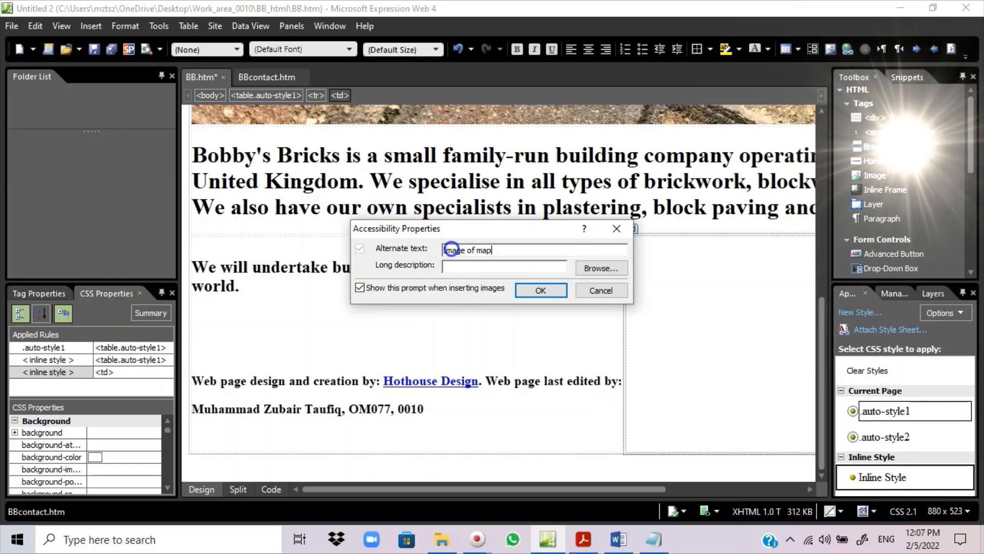
left_click(533, 289)
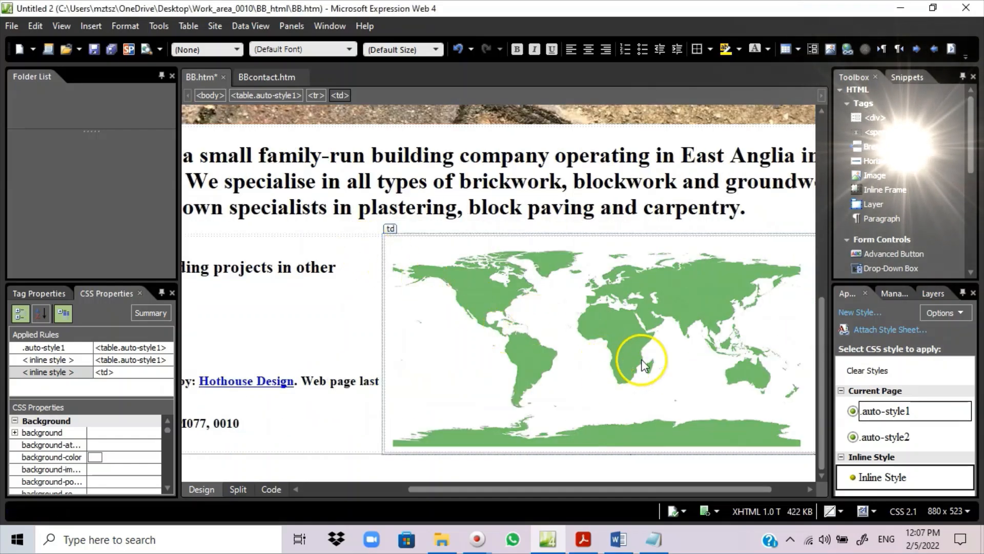